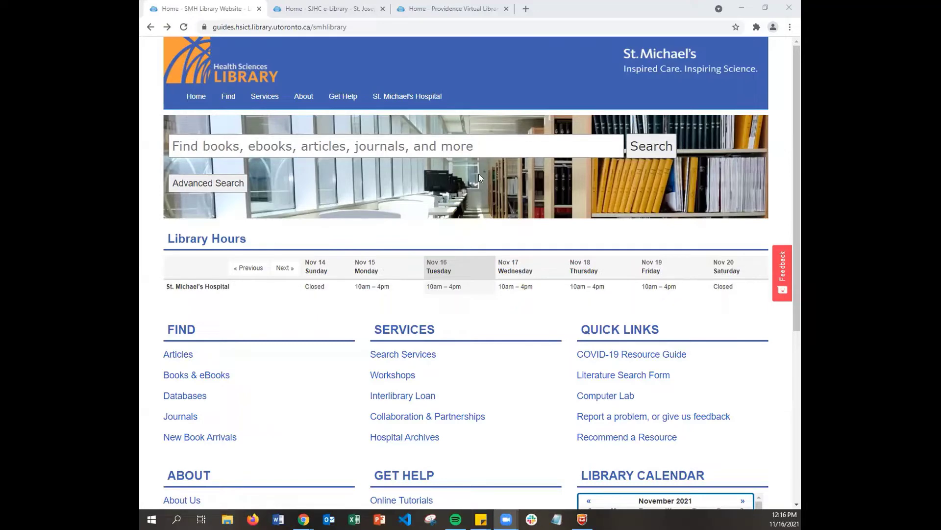
Step: Open the St. Michael's library Databases list and scroll down to PsycINFO
scroll(311, 227, down, 2)
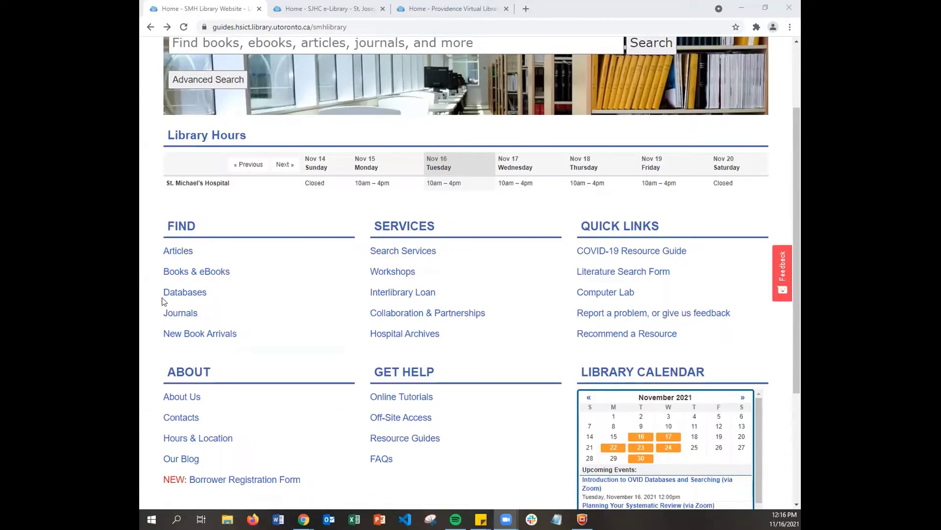
click(184, 292)
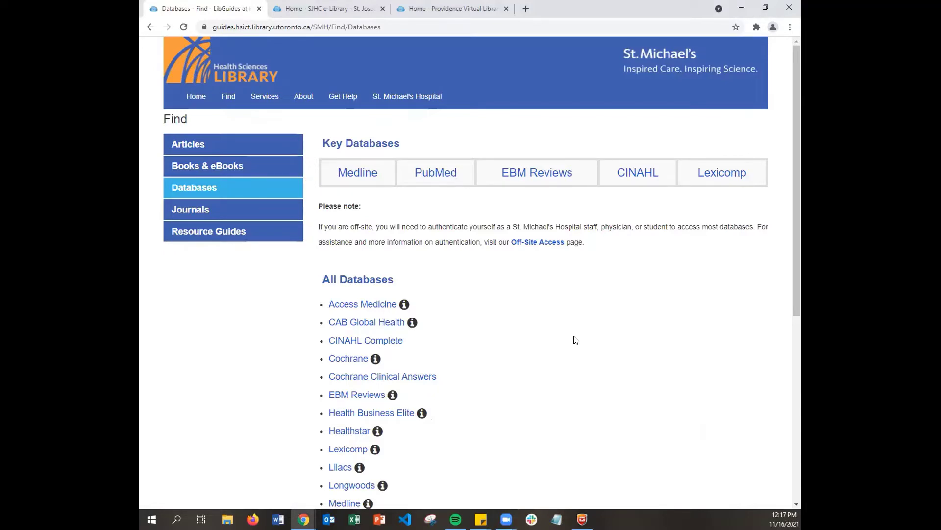
scroll(564, 331, down, 1)
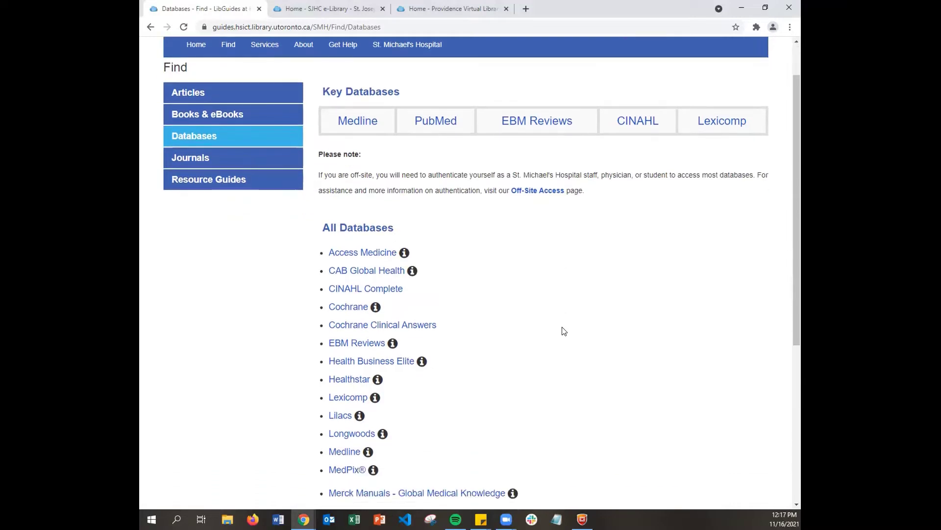
scroll(564, 331, down, 1)
scroll(564, 331, down, 1)
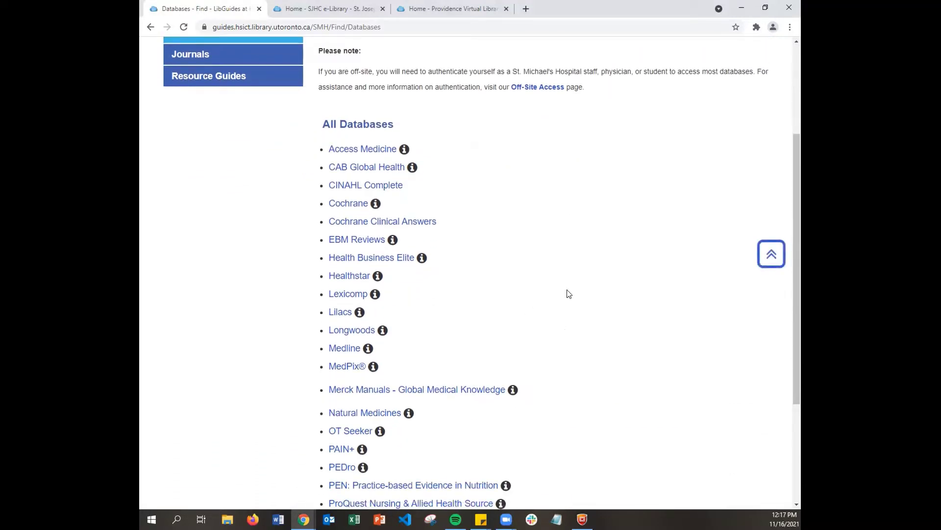
scroll(568, 290, down, 3)
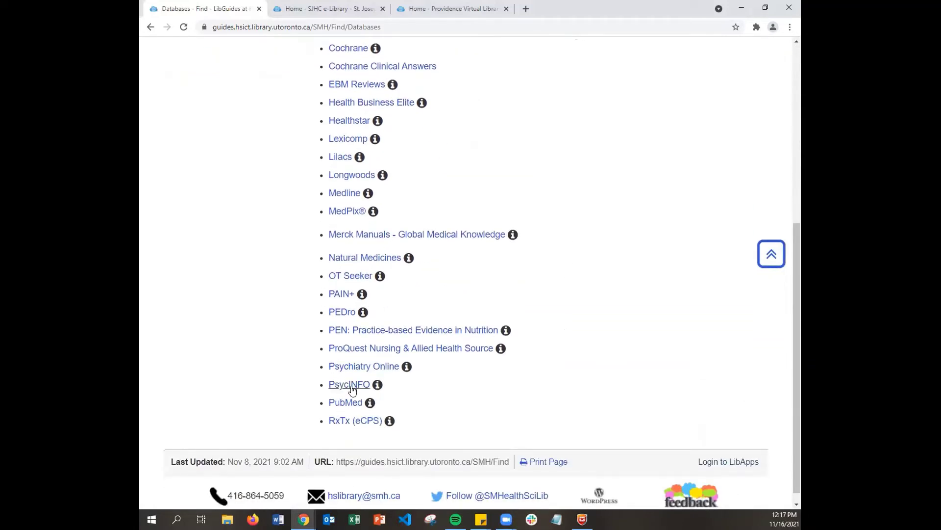
Step: Open PsycINFO, Medline, EBM Reviews and Cochrane each in its own new tab
right_click(352, 385)
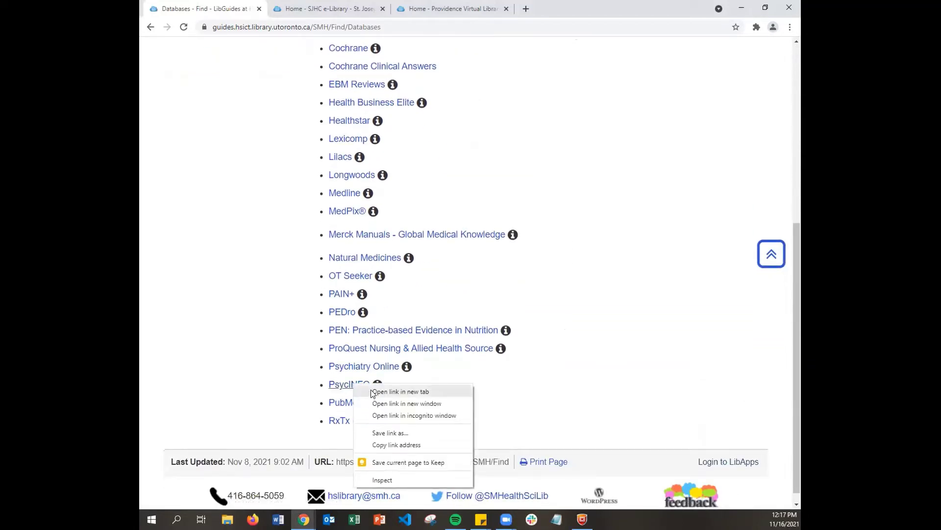
click(372, 392)
scroll(337, 300, up, 1)
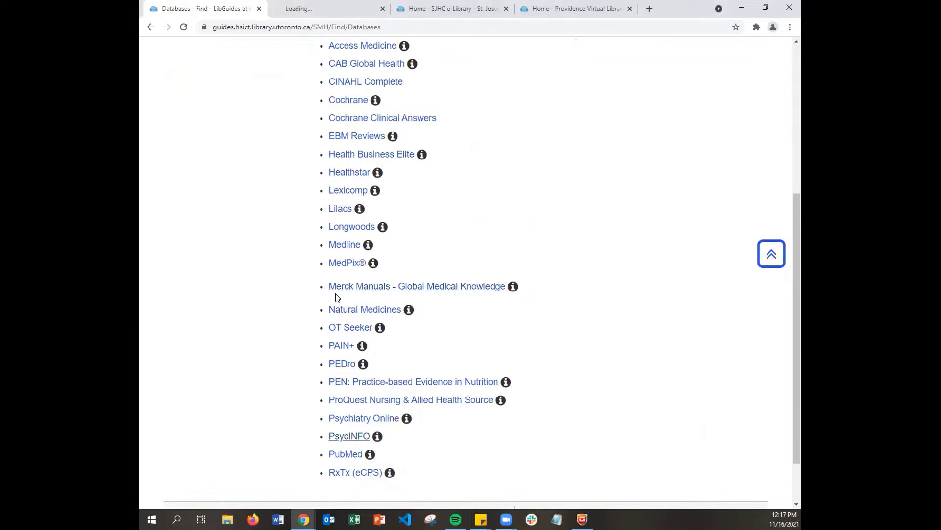
right_click(348, 252)
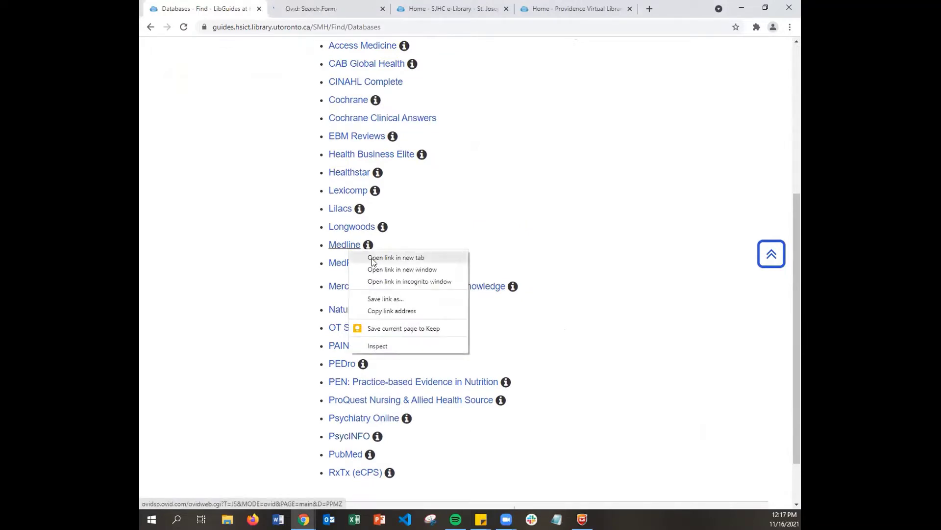
click(375, 256)
scroll(414, 258, up, 2)
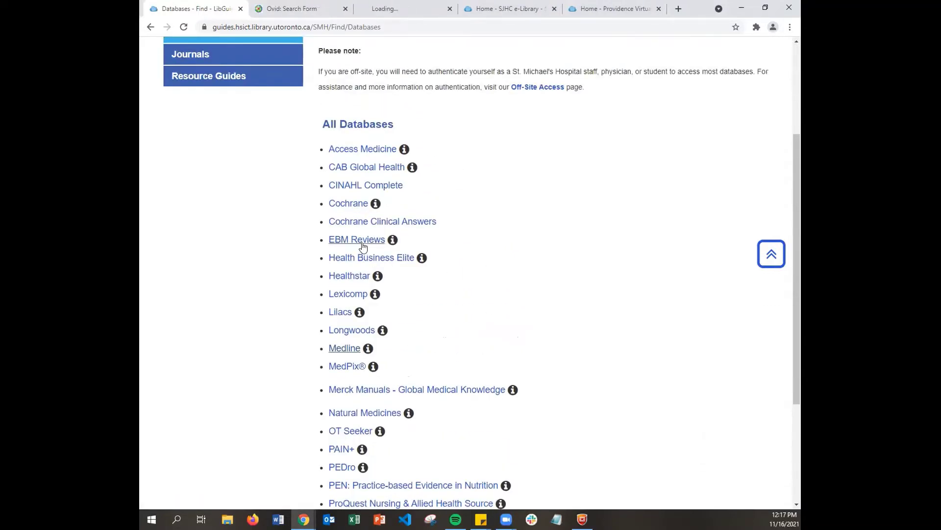
right_click(364, 244)
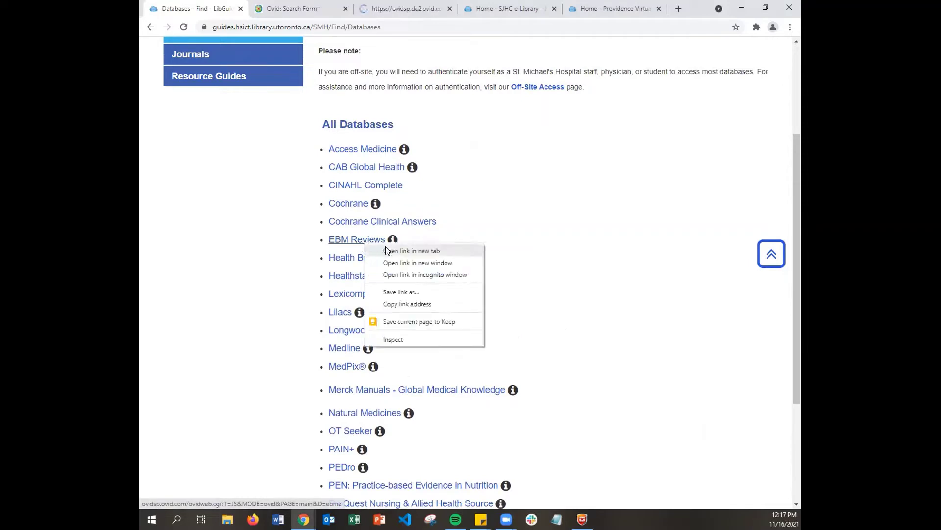
click(393, 252)
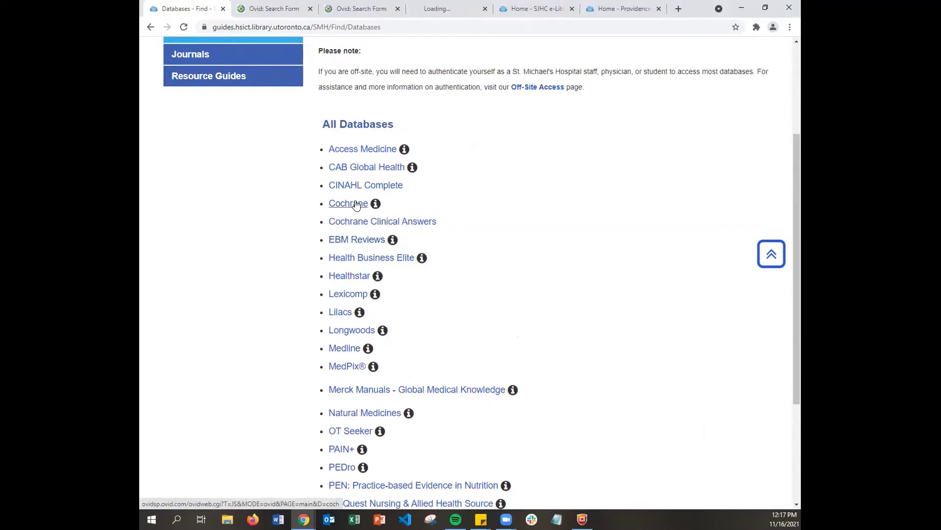
click(356, 205)
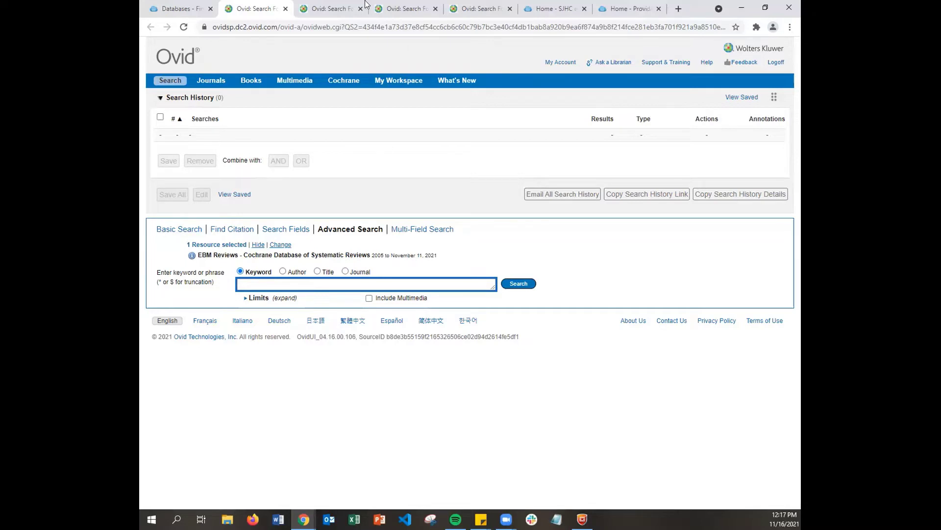
Step: Check the PsycInfo, MEDLINE, EBM Reviews and Cochrane Ovid tabs, then show the St. Joseph's homepage
click(331, 7)
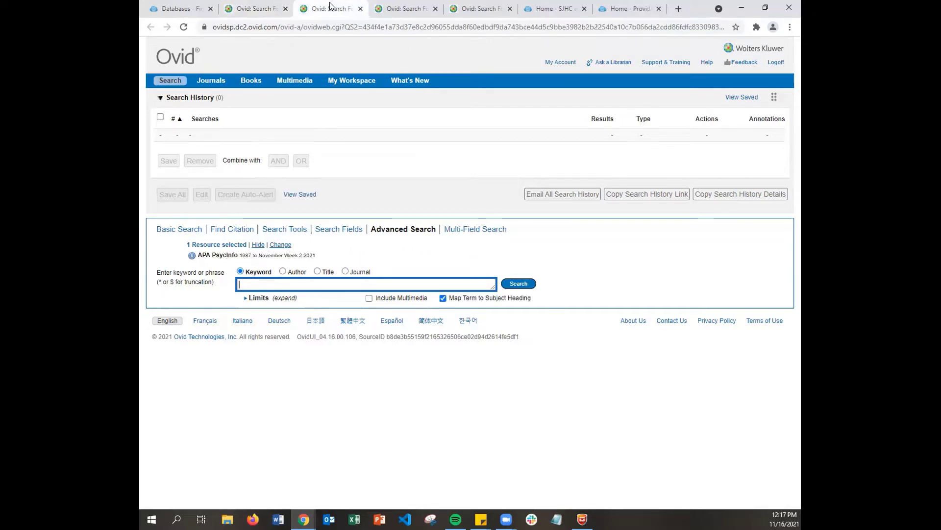
click(410, 7)
click(479, 9)
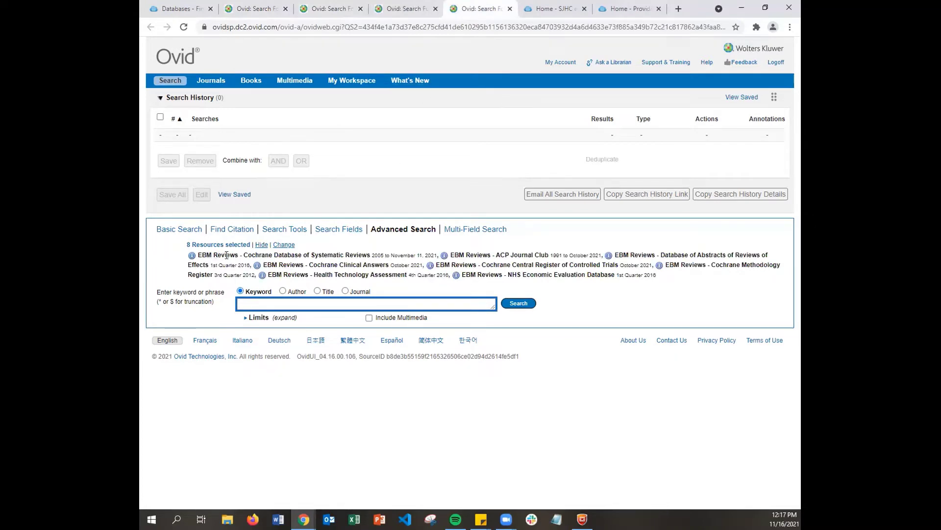
click(250, 8)
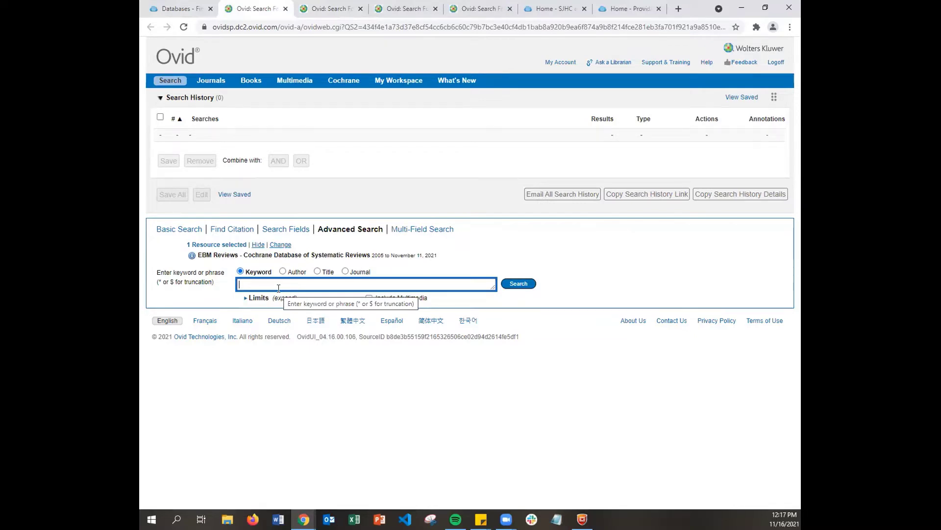
click(544, 9)
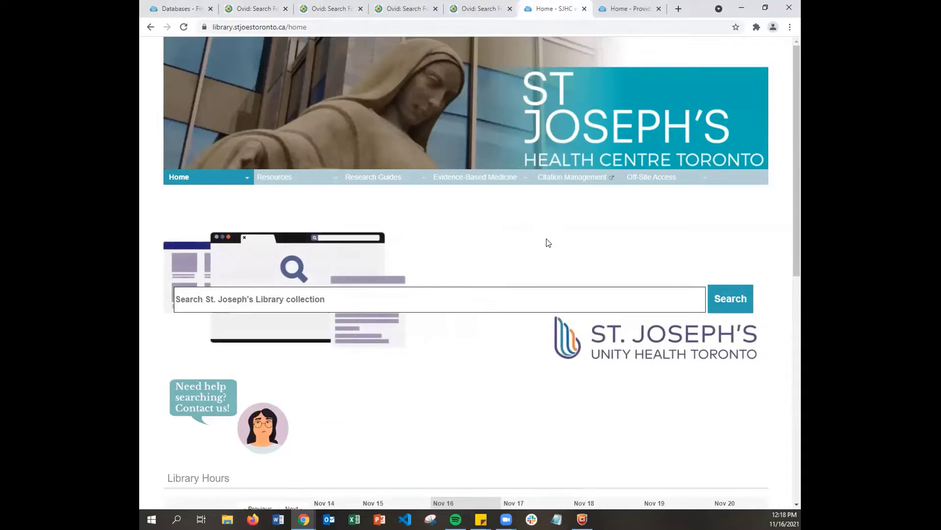
Step: Open St. Joseph's A-Z databases list and open EBM Reviews in a new tab
mouse_move(294, 177)
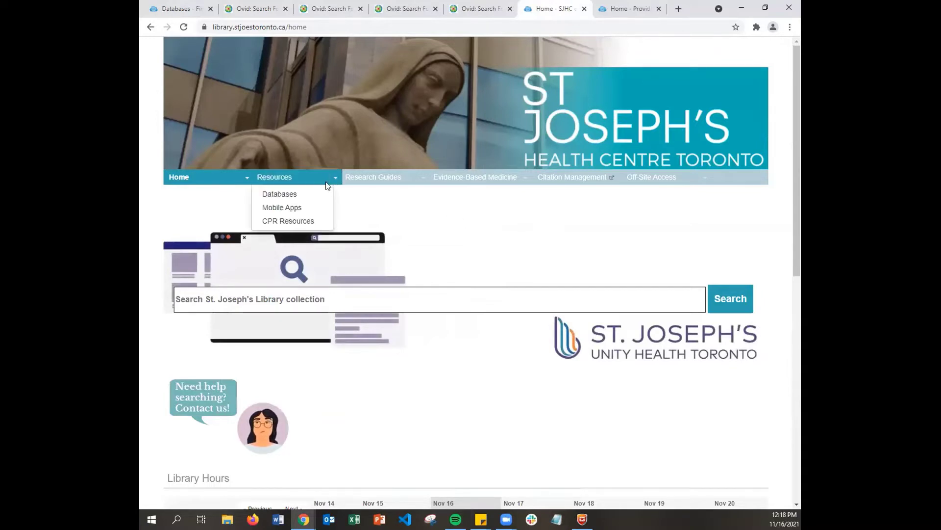
click(281, 197)
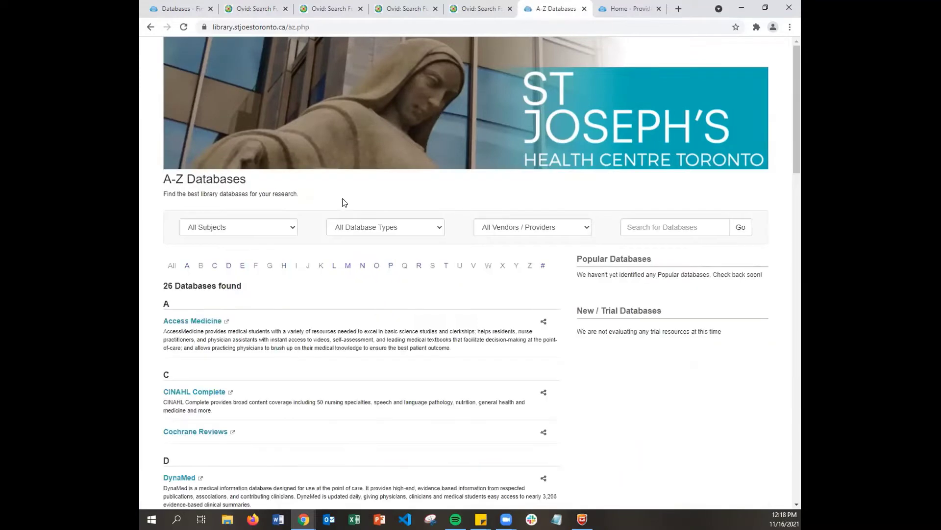
scroll(344, 206, down, 1)
scroll(341, 258, down, 2)
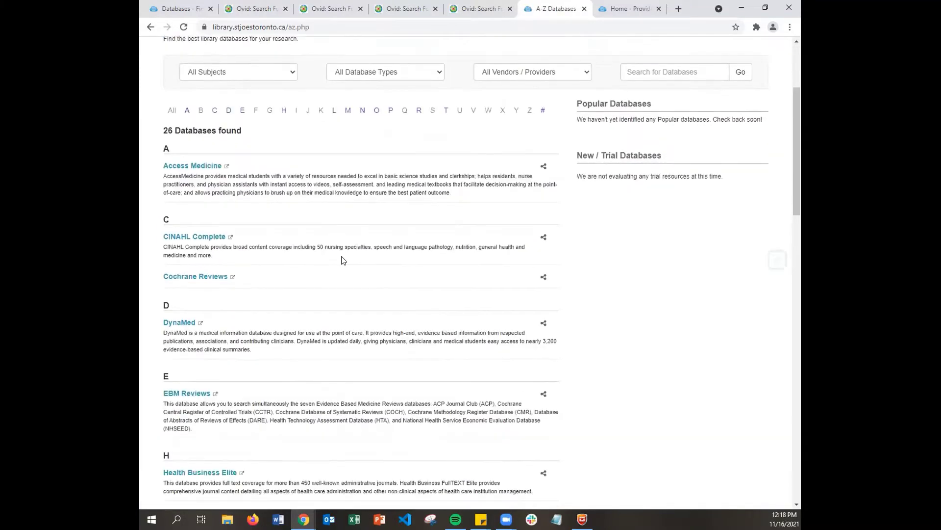
scroll(328, 266, down, 2)
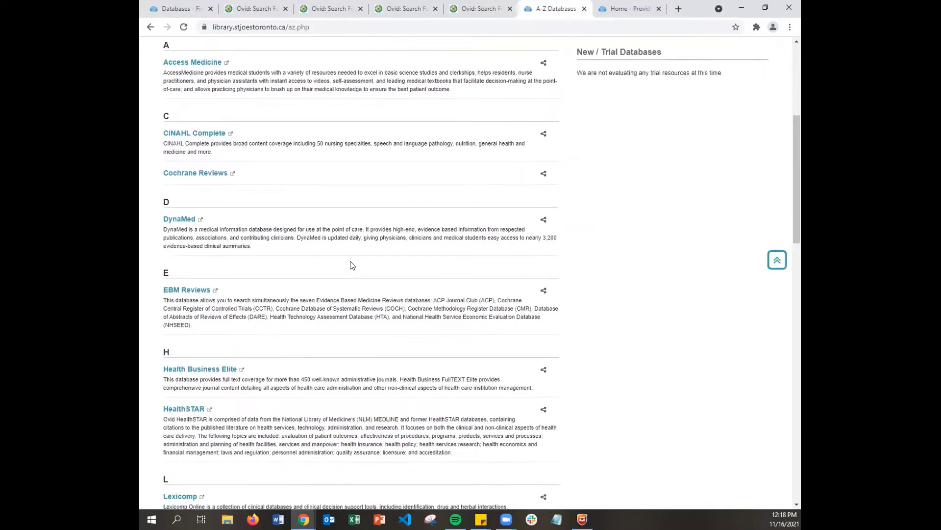
right_click(198, 292)
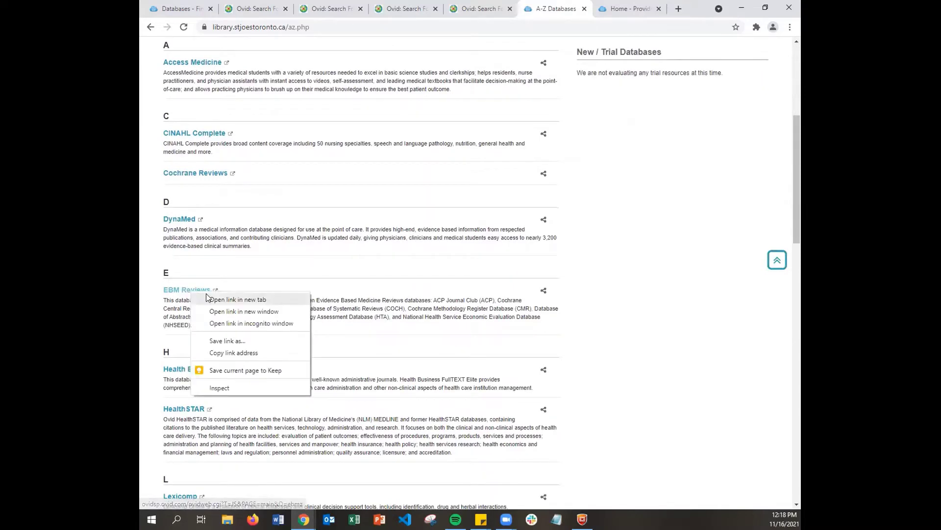
click(215, 298)
Step: Open MEDLINE and PsycInfo in new tabs, then view the Ovid EBM Reviews search
scroll(238, 316, down, 1)
scroll(238, 315, down, 5)
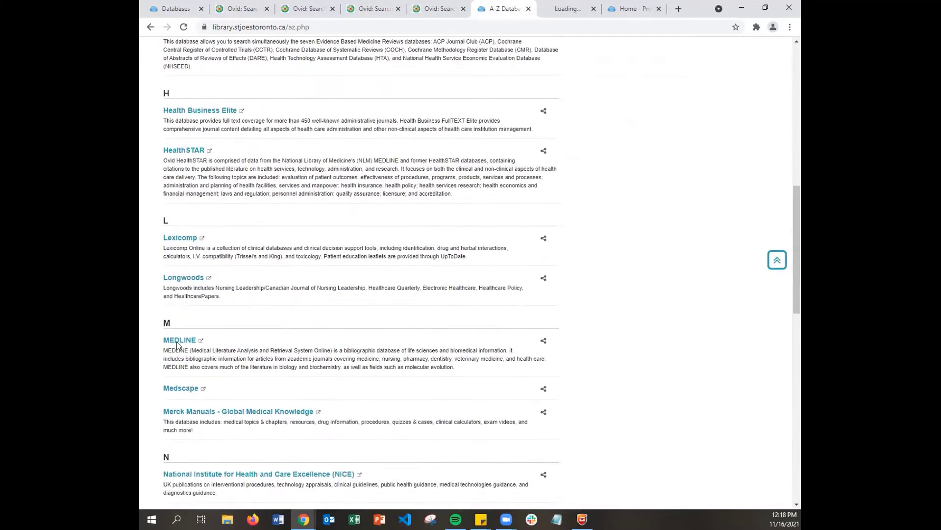
right_click(187, 341)
click(230, 347)
scroll(237, 348, down, 8)
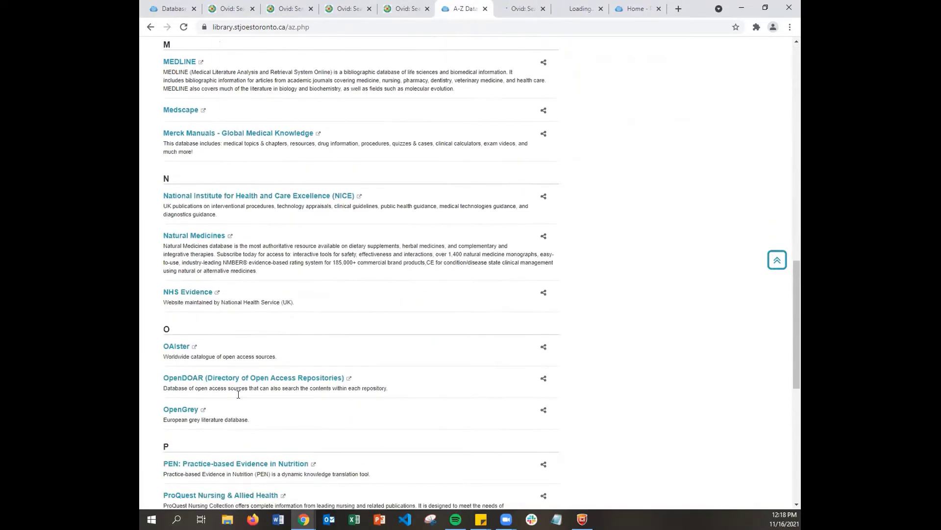
right_click(176, 457)
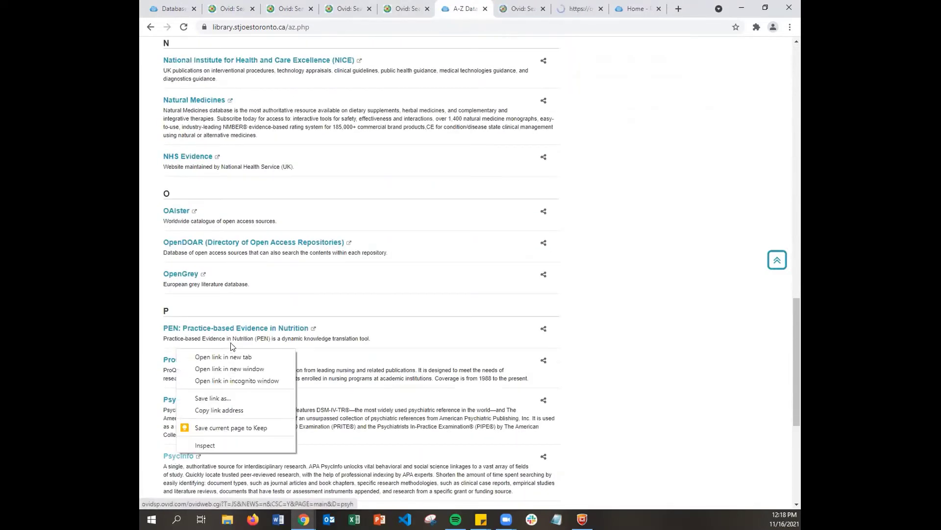
click(238, 358)
scroll(464, 199, up, 10)
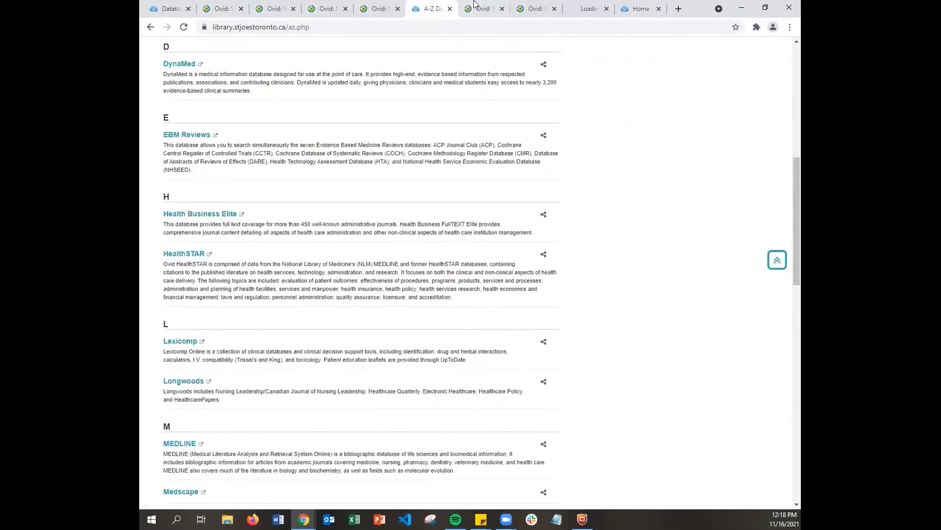
click(481, 7)
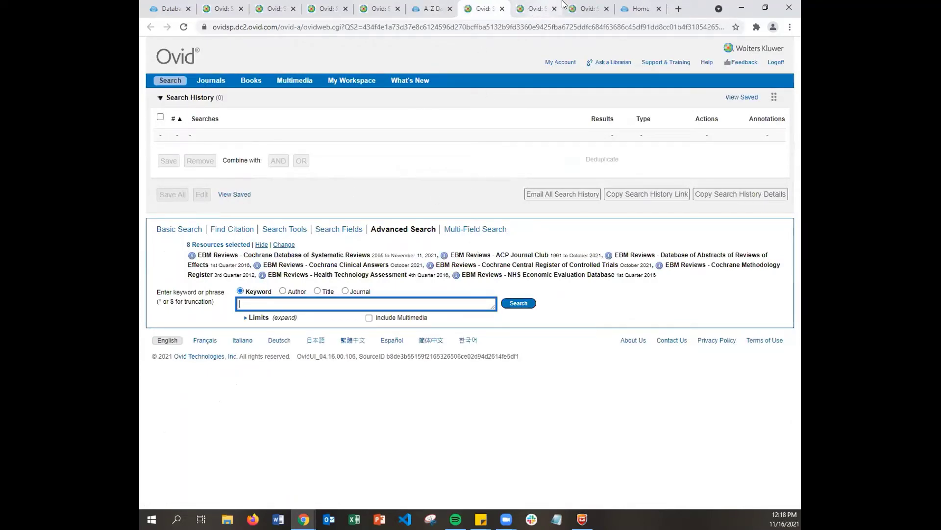
Step: View the Ovid MEDLINE and APA PsycInfo search tabs, then the Providence library homepage
click(548, 8)
key(ctrl+Tab)
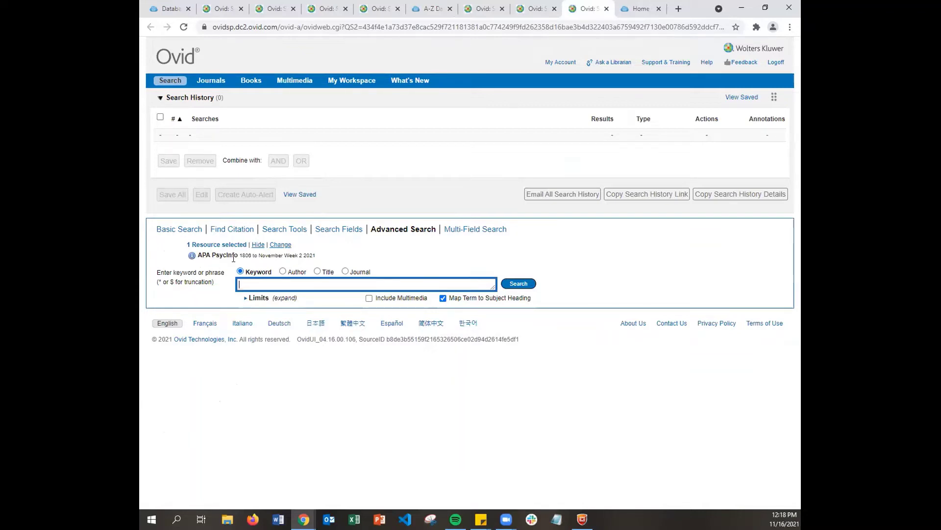
click(627, 5)
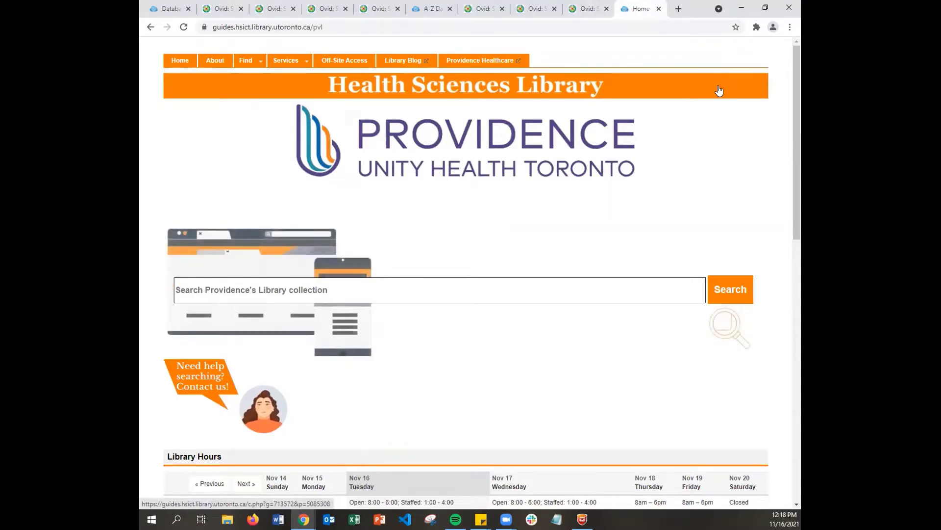
Step: From Providence's Find > Databases page, open Medline and Cochrane - All EBM Reviews in new tabs
click(256, 63)
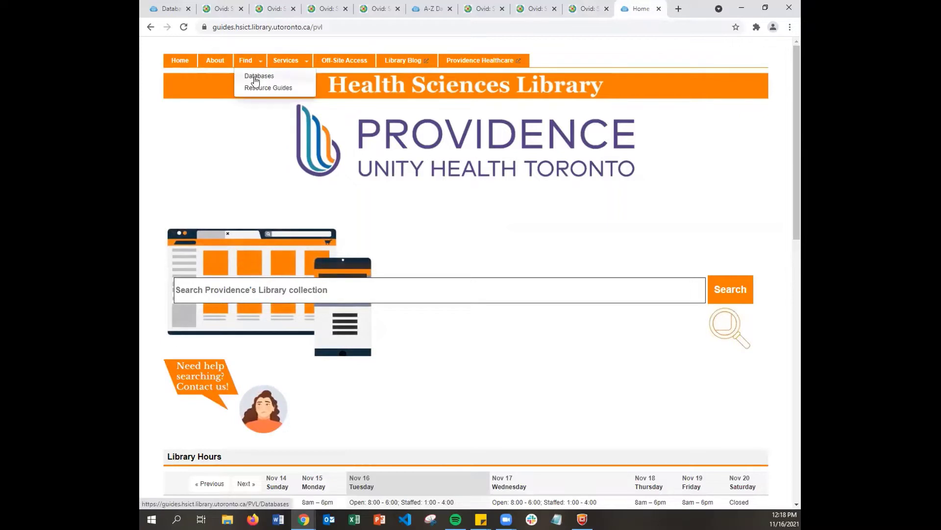
click(255, 80)
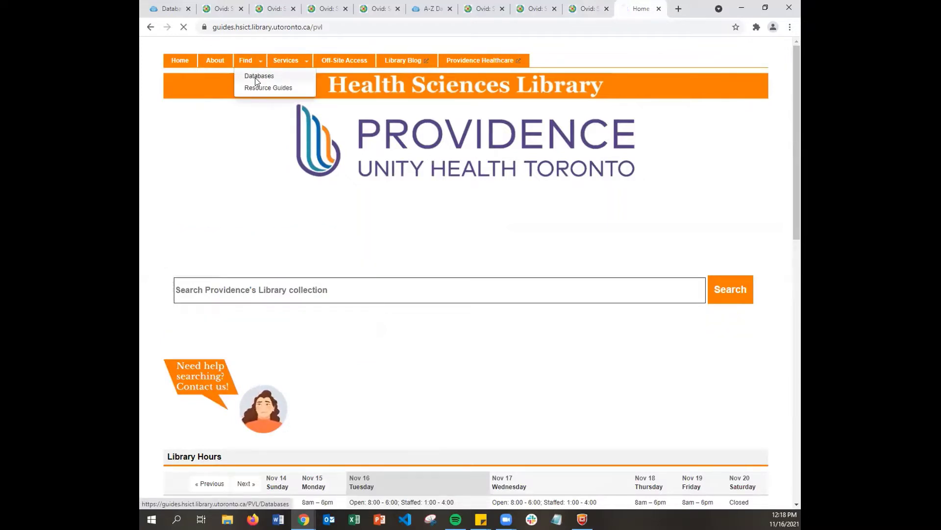
scroll(377, 267, down, 4)
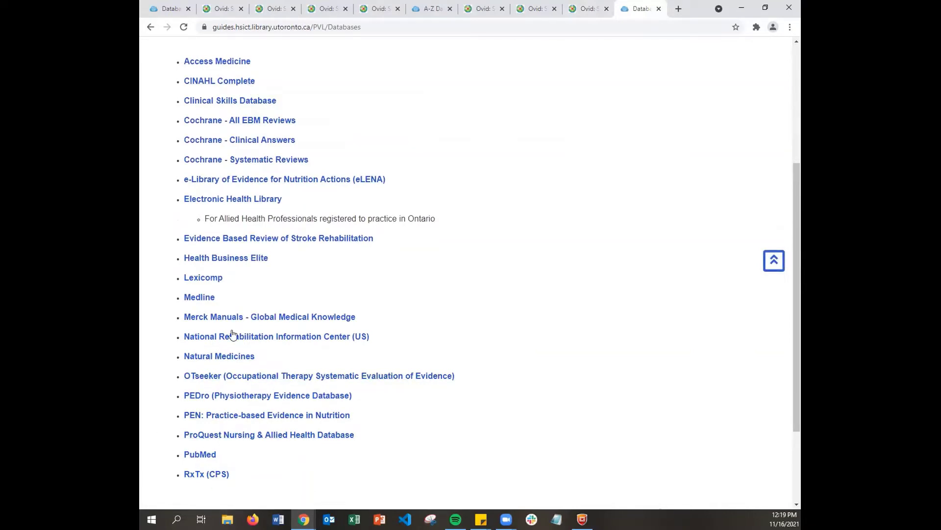
right_click(196, 298)
click(230, 303)
scroll(210, 169, up, 1)
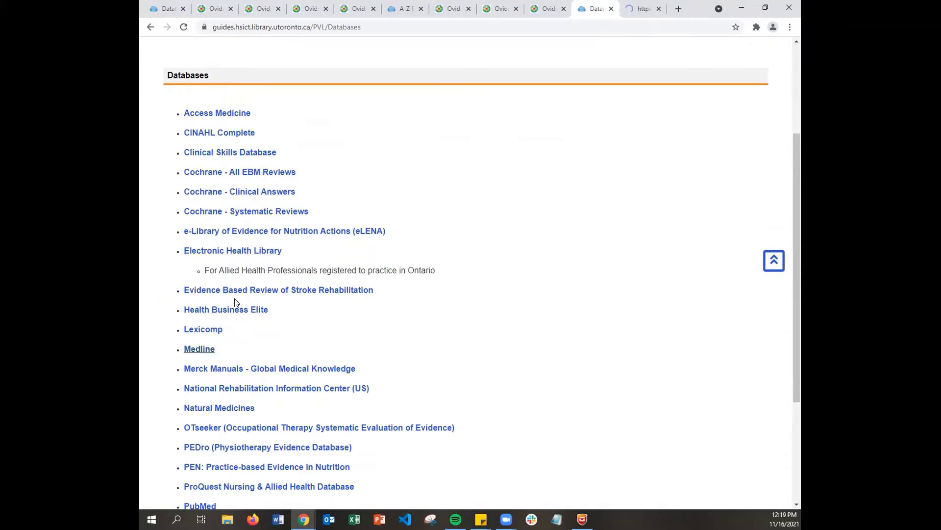
right_click(247, 175)
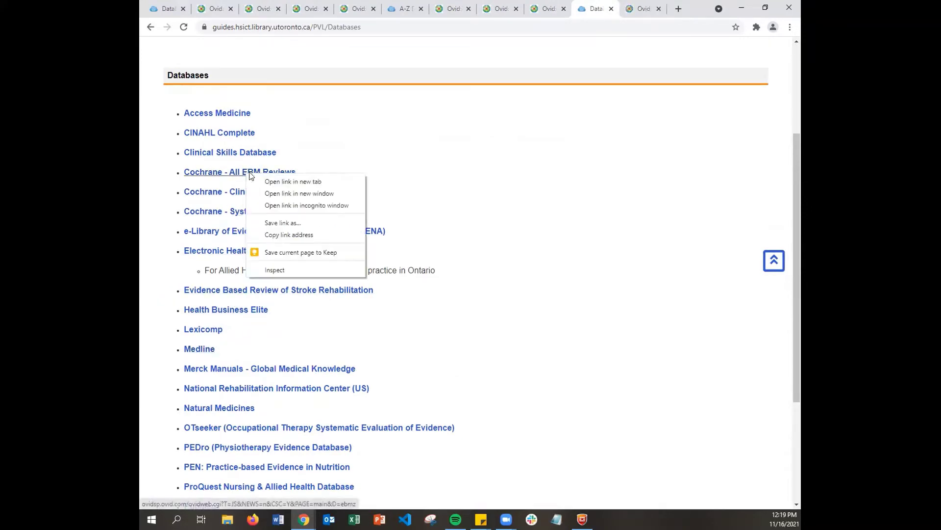
click(260, 181)
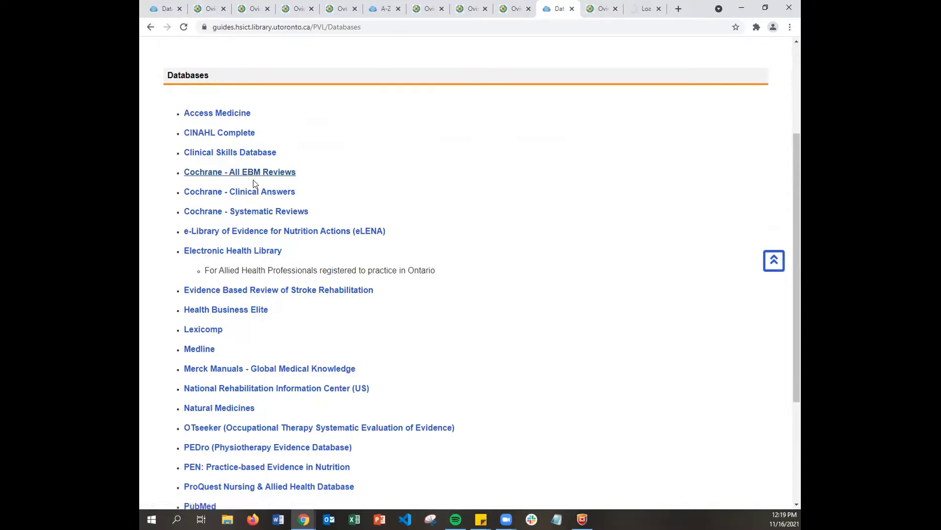
scroll(562, 227, down, 1)
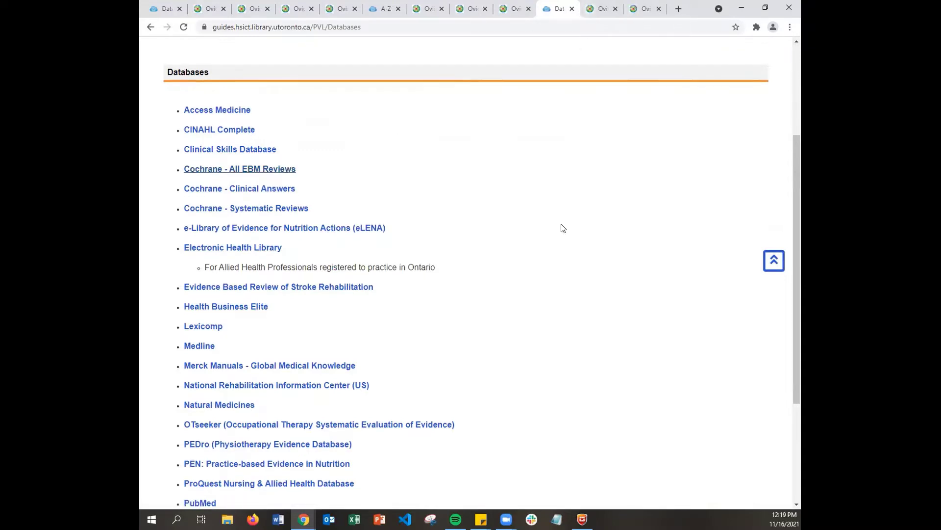
scroll(561, 227, up, 4)
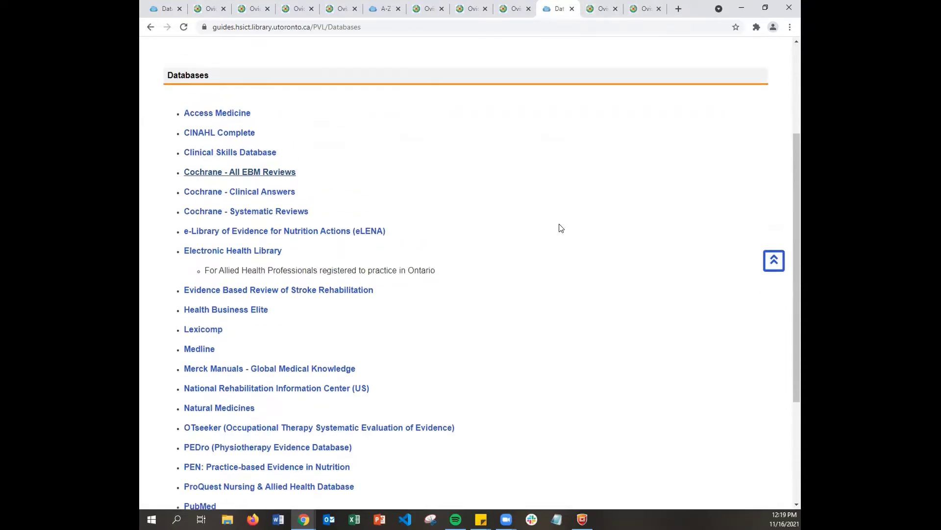
Step: Switch between the new Ovid MEDLINE and EBM Reviews tabs, ending on the 8-resource EBM Reviews search
click(597, 6)
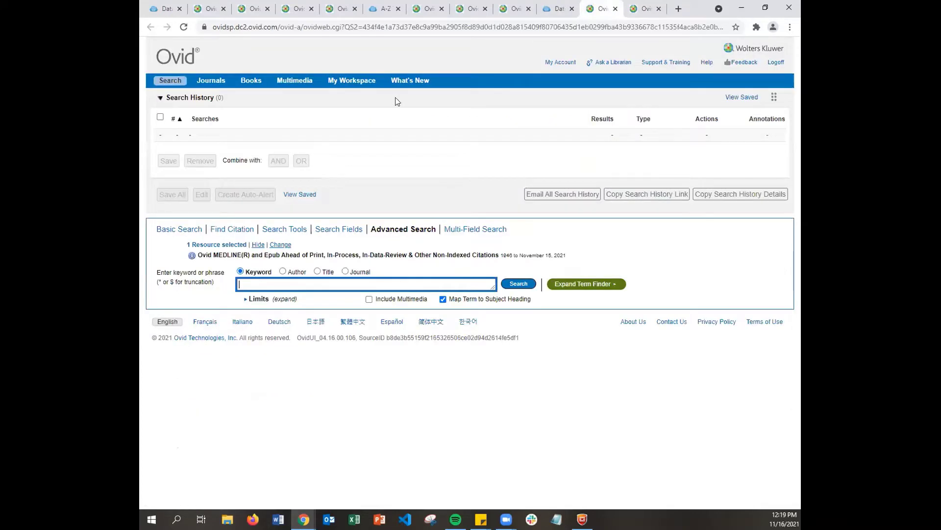
click(643, 9)
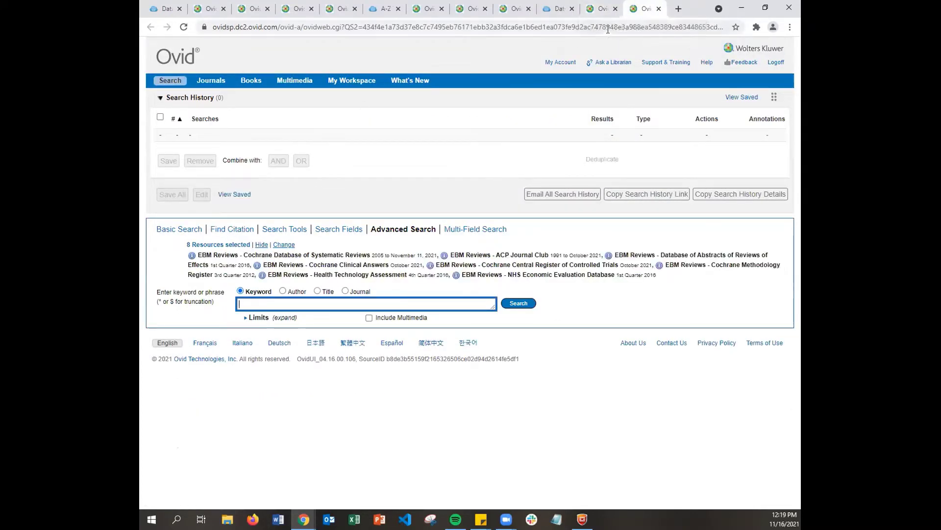
click(601, 9)
click(559, 9)
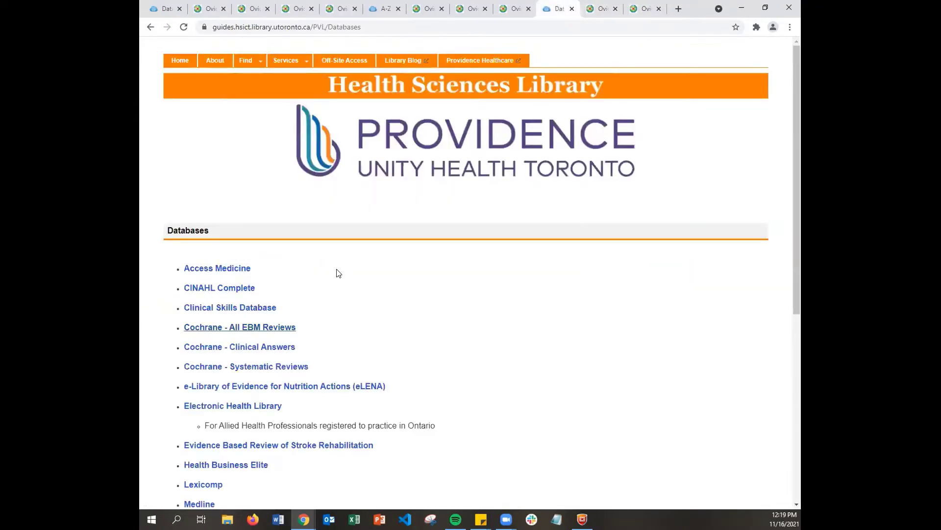
click(598, 7)
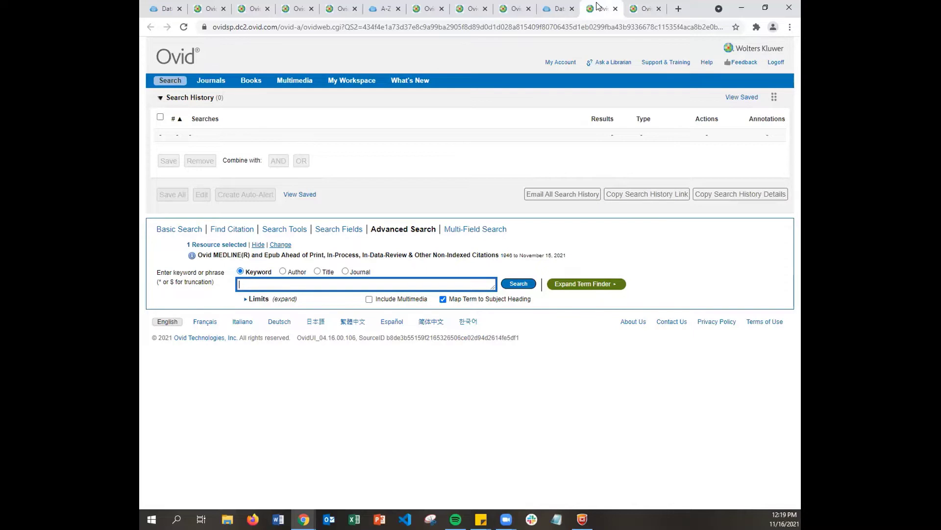
click(643, 7)
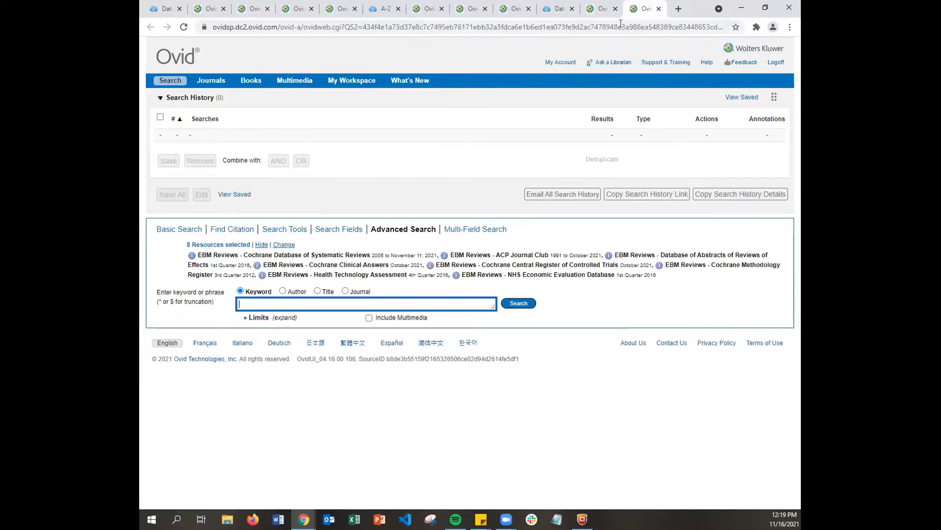
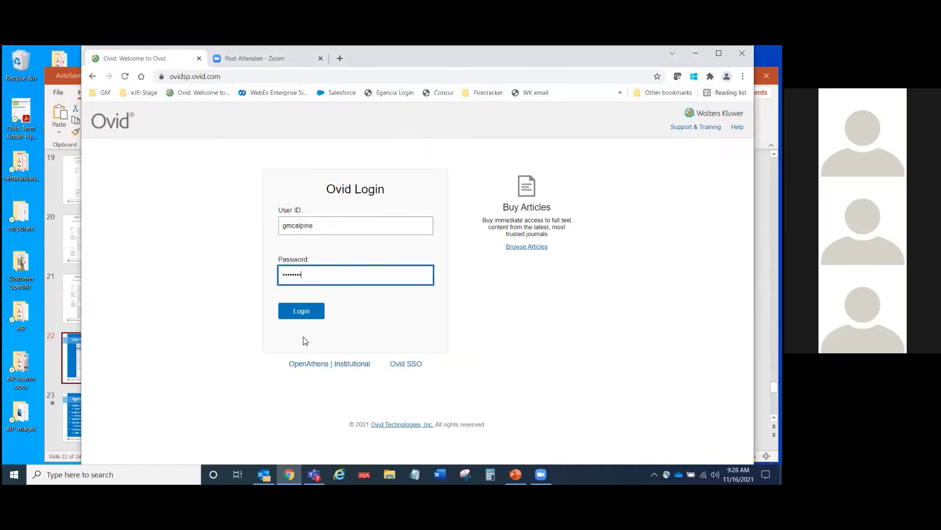
Step: Log in to Ovid, maximize the browser window and accept the cookie notice
click(301, 316)
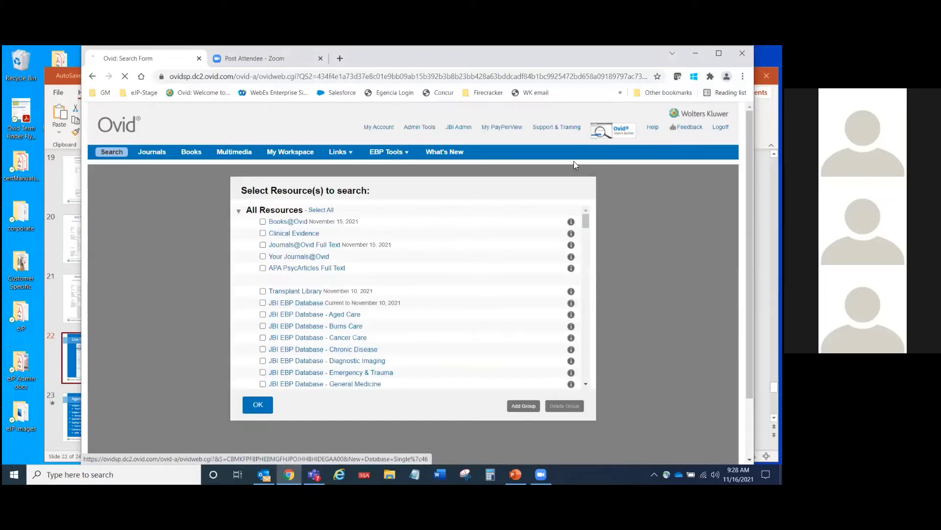
click(718, 53)
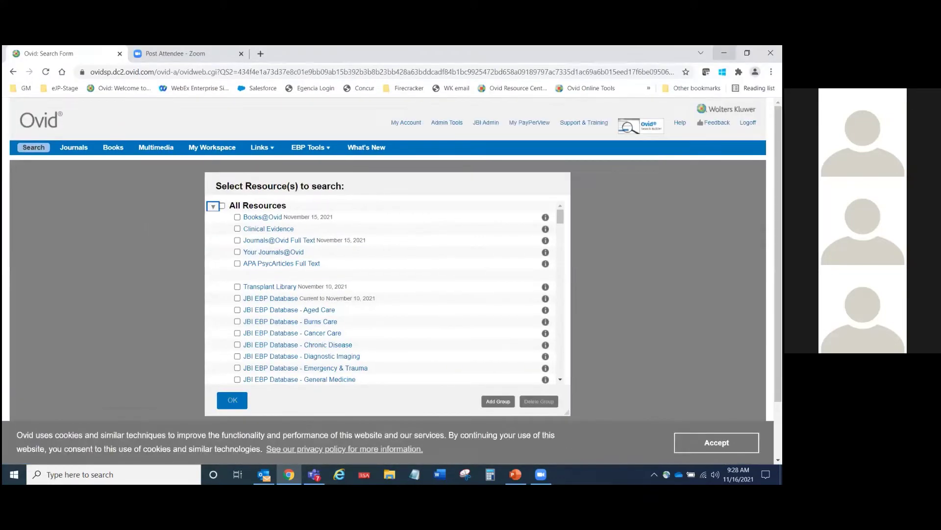
click(717, 442)
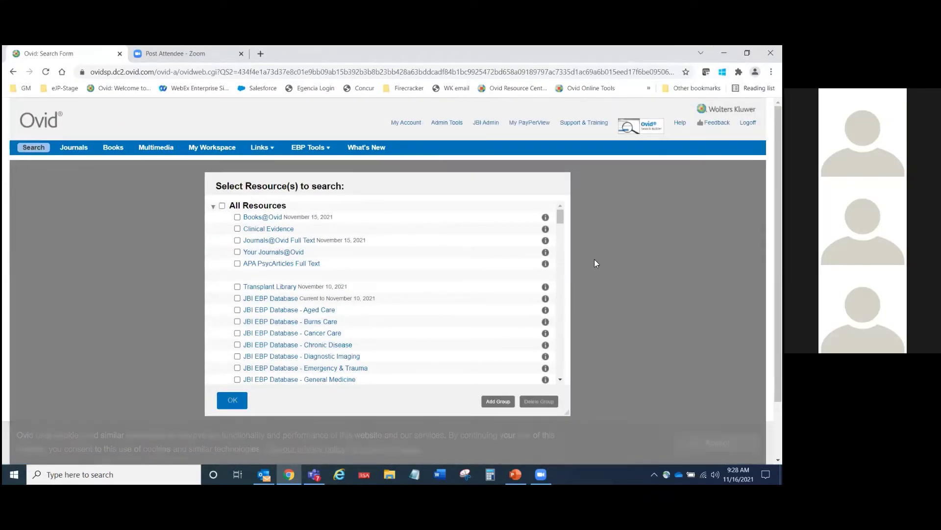
Step: Choose Ovid MEDLINE(R) Epub Ahead of Print daily citations as the only search resource
scroll(560, 219, down, 1)
scroll(563, 230, down, 15)
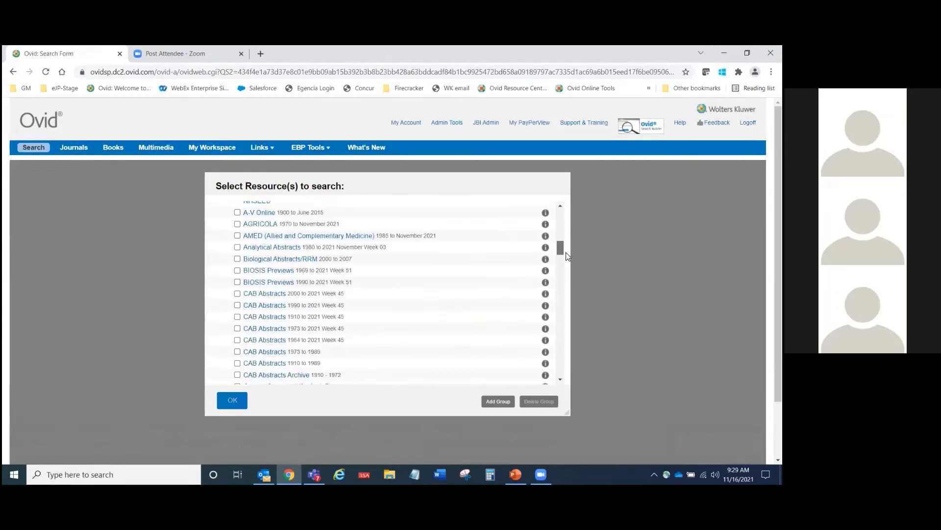
scroll(568, 277, down, 15)
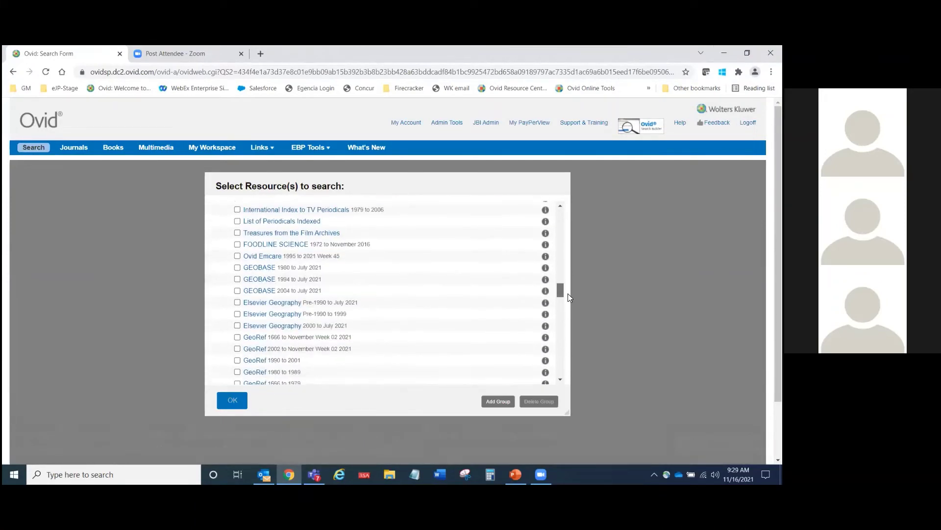
scroll(563, 329, down, 15)
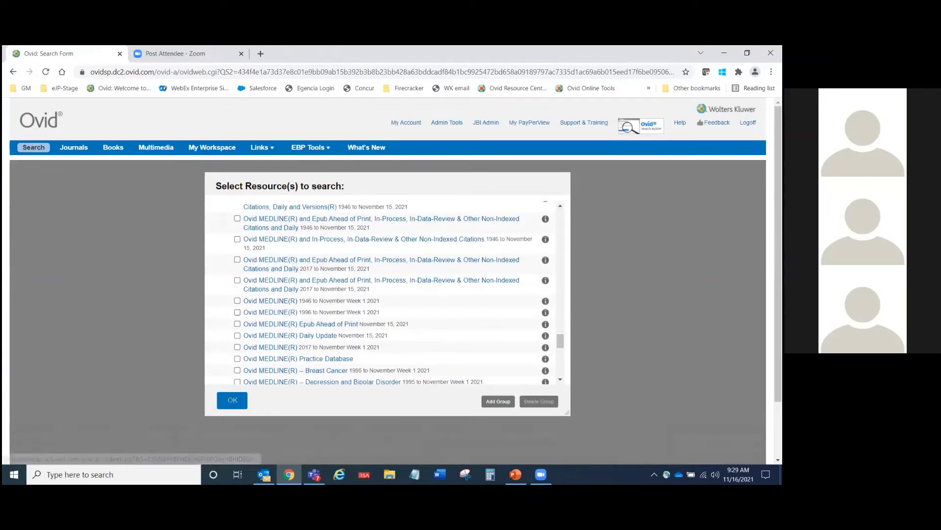
scroll(485, 230, up, 2)
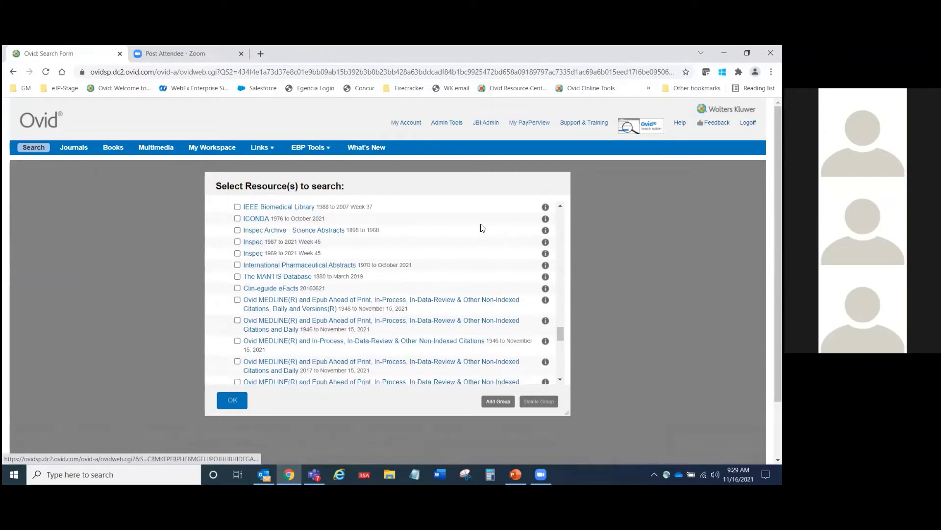
click(287, 324)
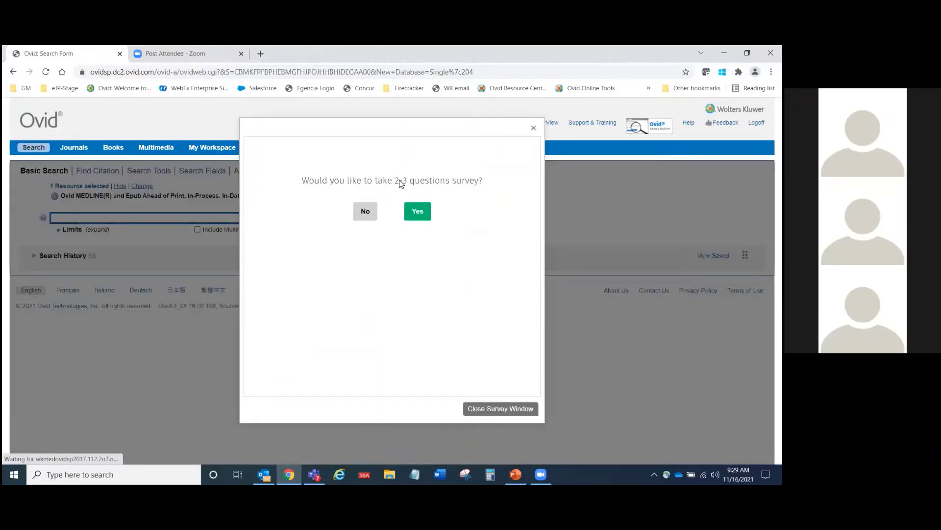
Step: Decline the survey, expand Search History, zoom the page to 110% and open Ovid Help
click(366, 212)
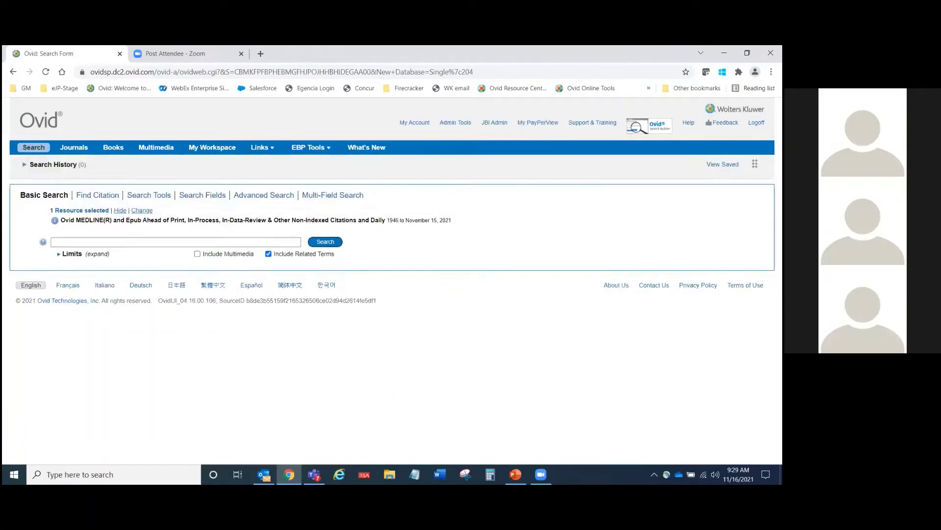
click(23, 164)
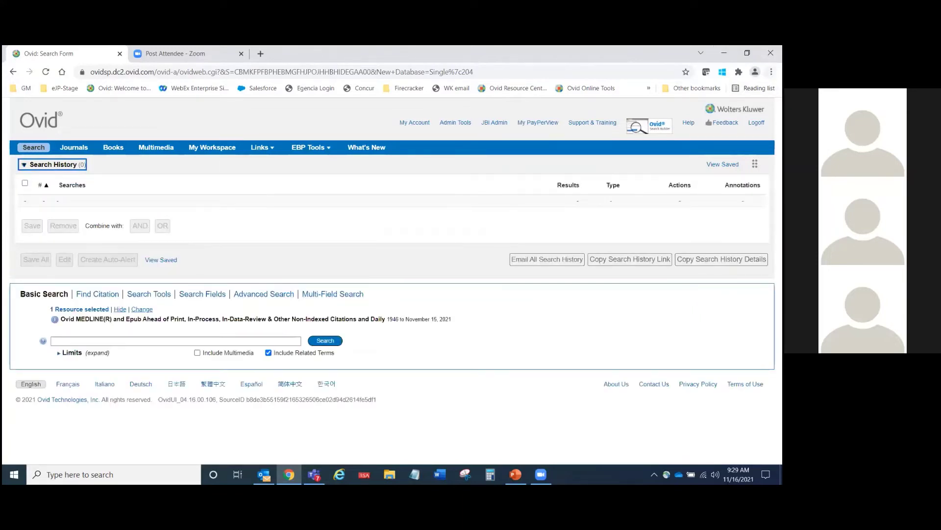
click(771, 71)
click(740, 166)
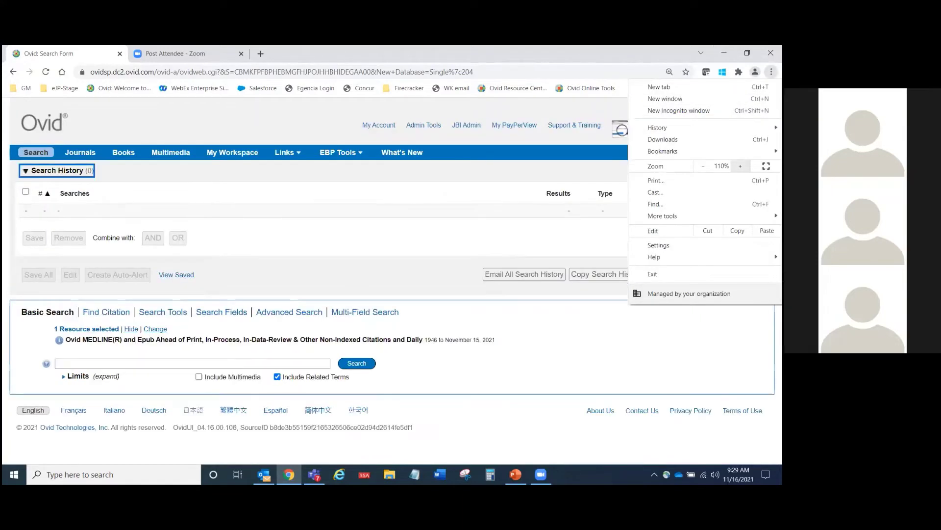
click(575, 238)
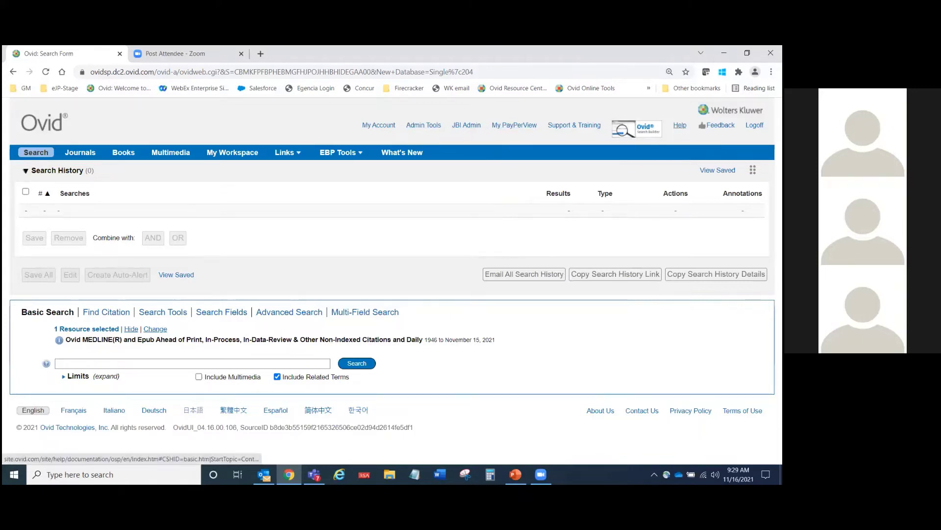
click(680, 125)
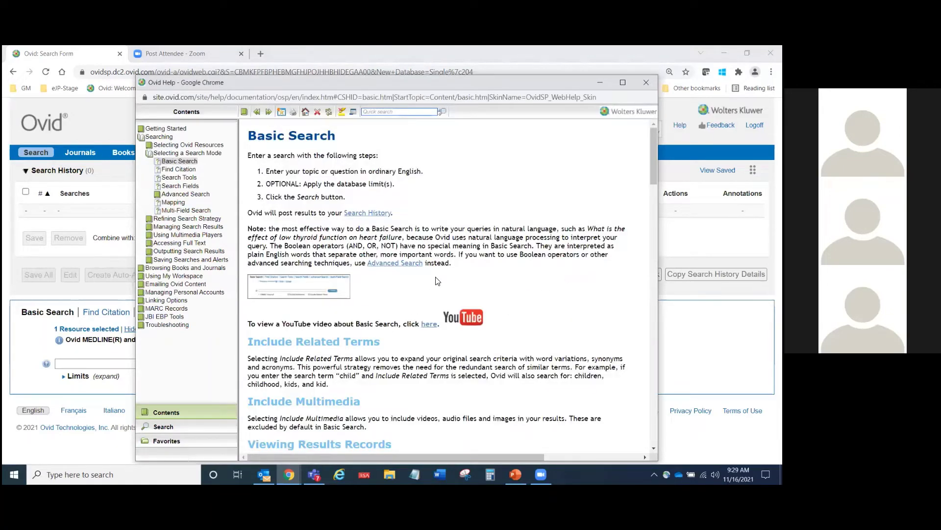
Step: Browse the help Contents topics, then show the Basic Search help page
mouse_move(341, 289)
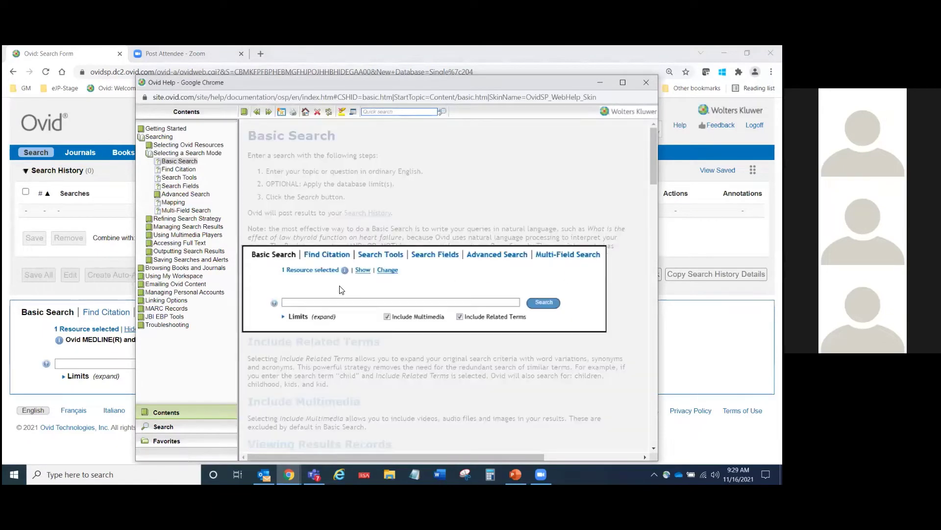
scroll(536, 233, down, 3)
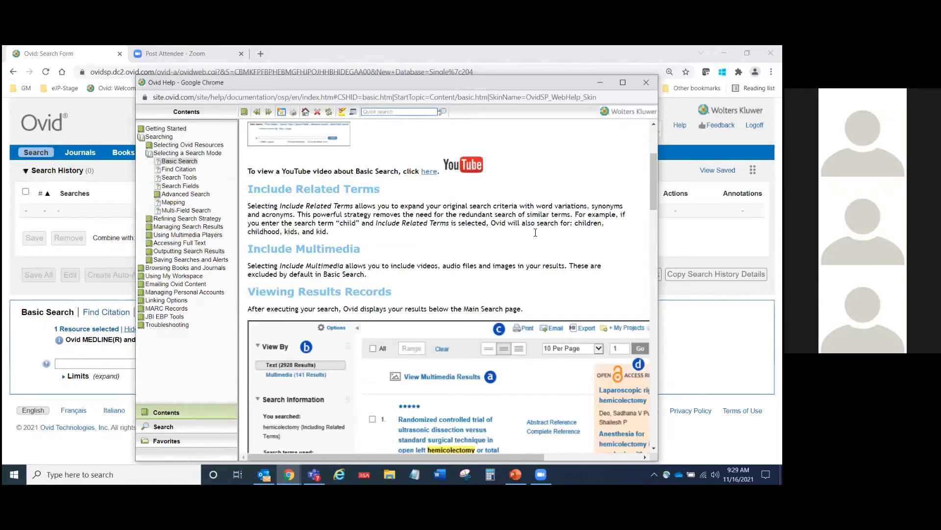
scroll(535, 233, up, 5)
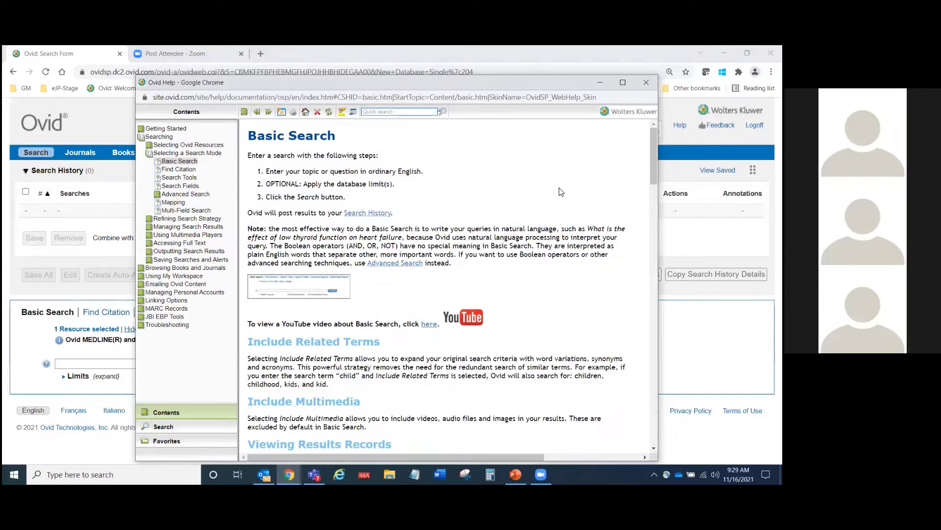
click(180, 235)
click(181, 235)
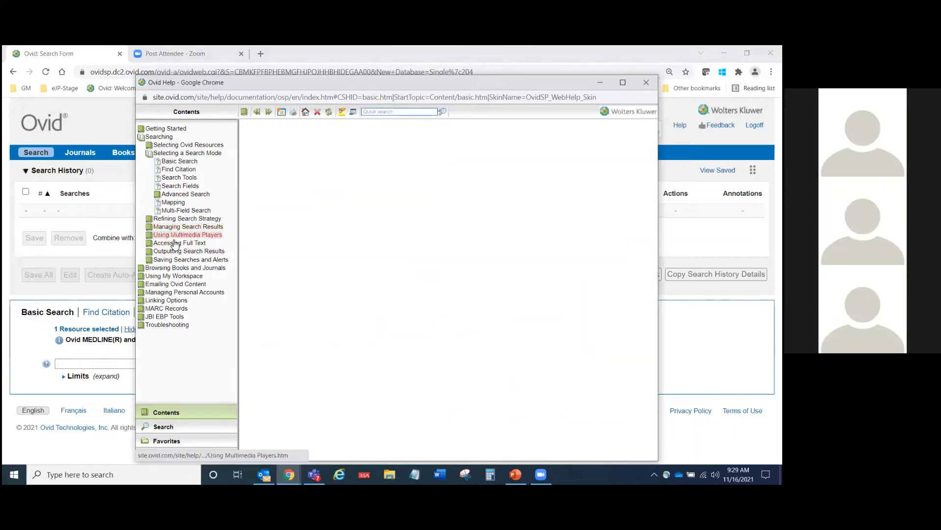
click(175, 243)
click(176, 242)
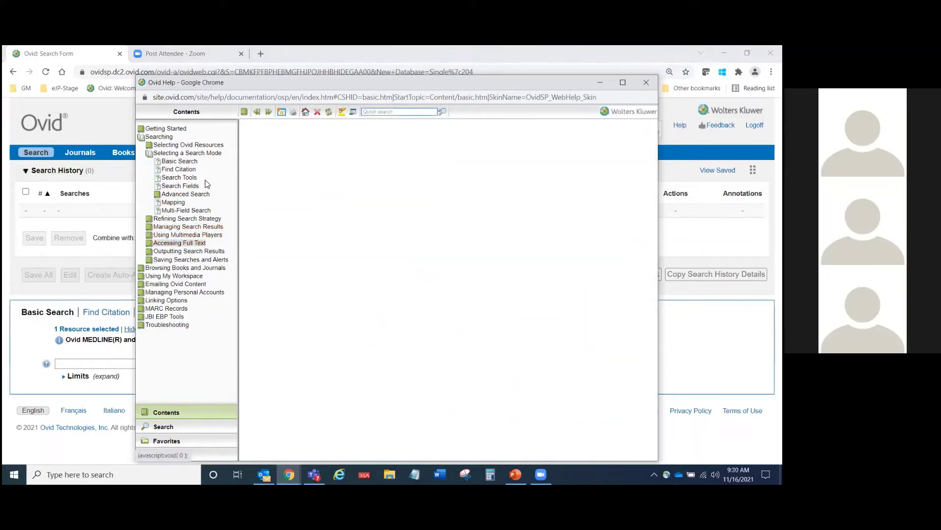
click(180, 161)
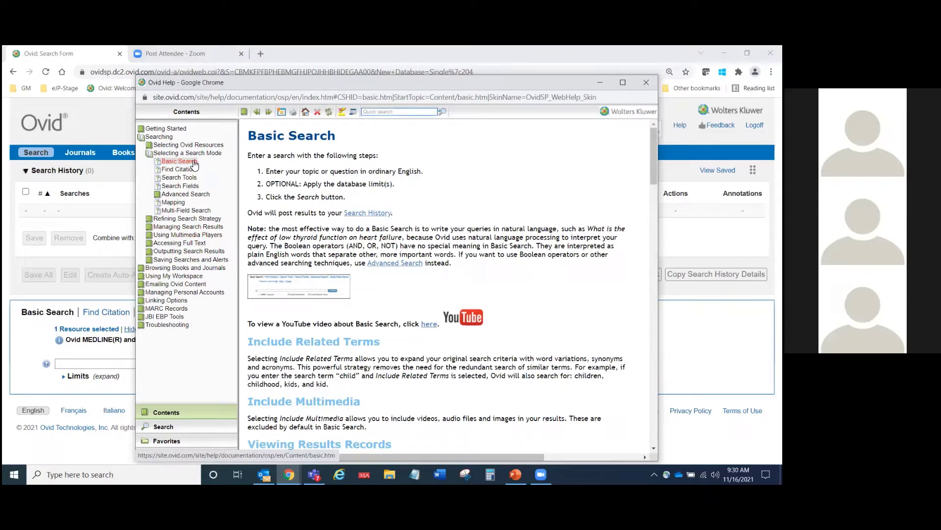
Step: Prepare a quick help search and scroll through the Basic Search page
click(401, 114)
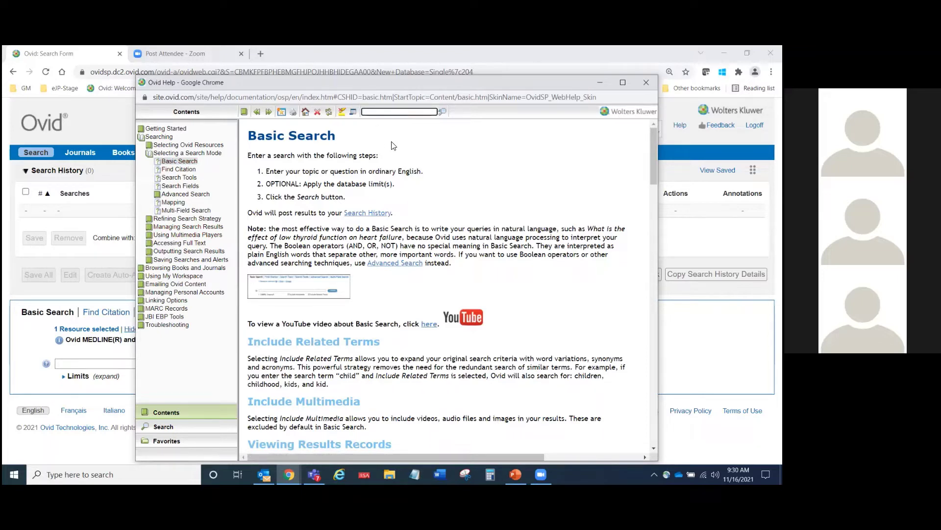
scroll(563, 254, down, 5)
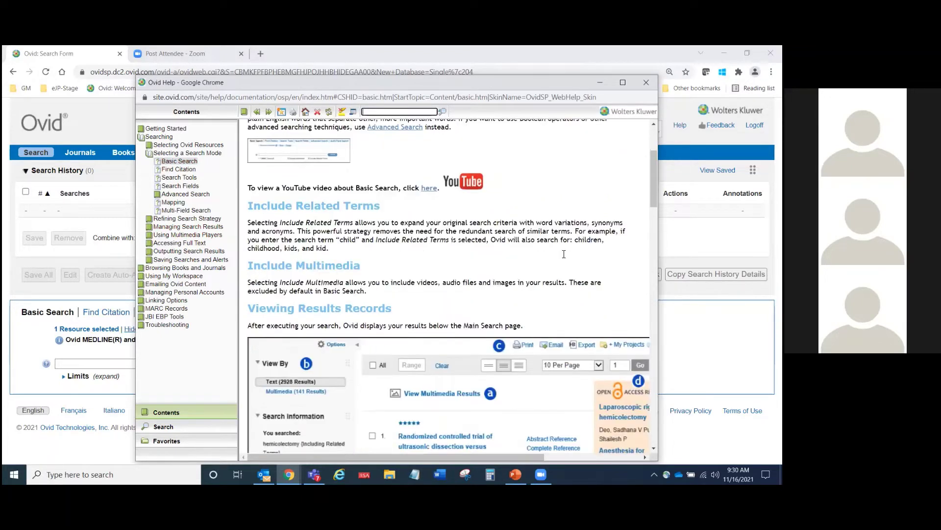
scroll(564, 254, down, 20)
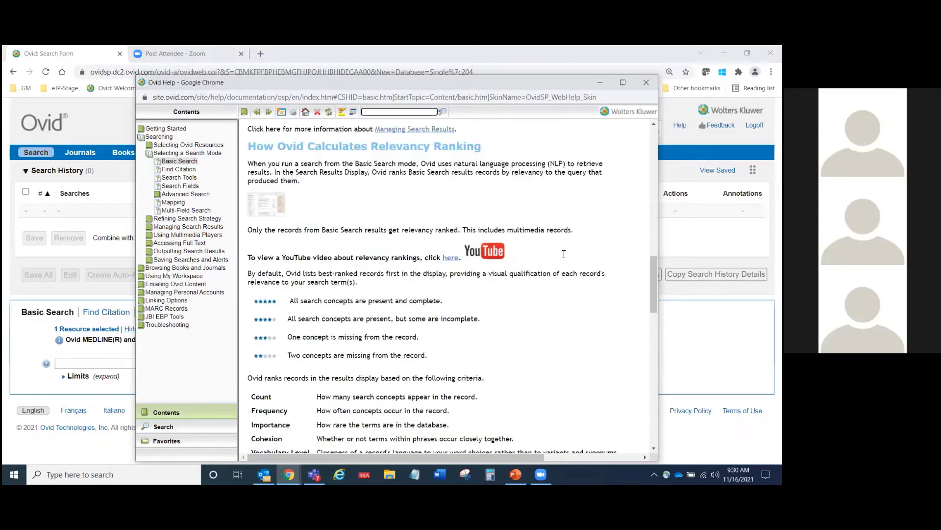
scroll(564, 254, up, 20)
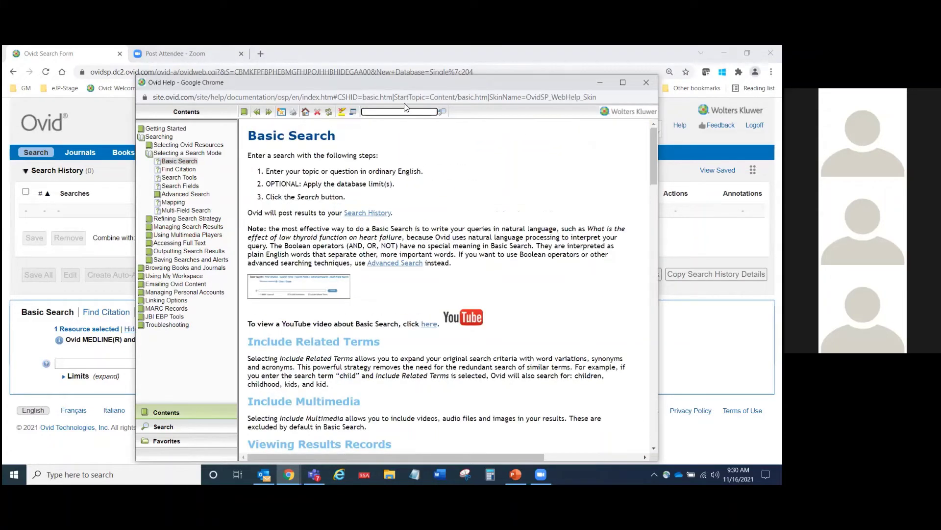
Step: Search the help for 'tax' and open the Advanced Search Techniques result
click(164, 431)
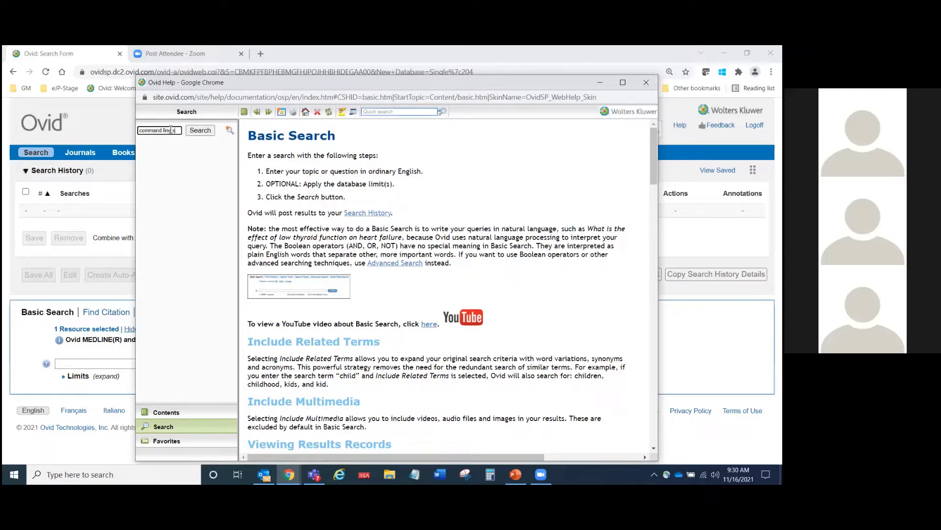
text(tax)
click(200, 130)
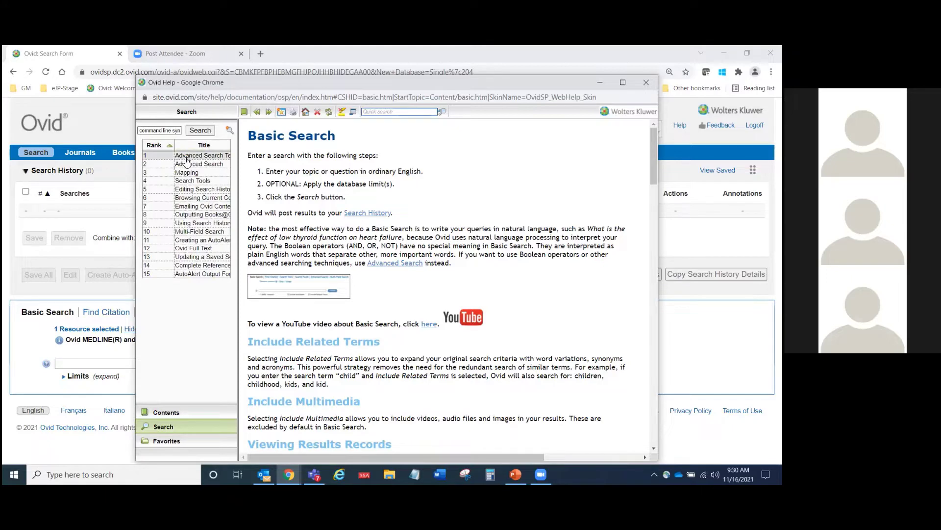
click(187, 156)
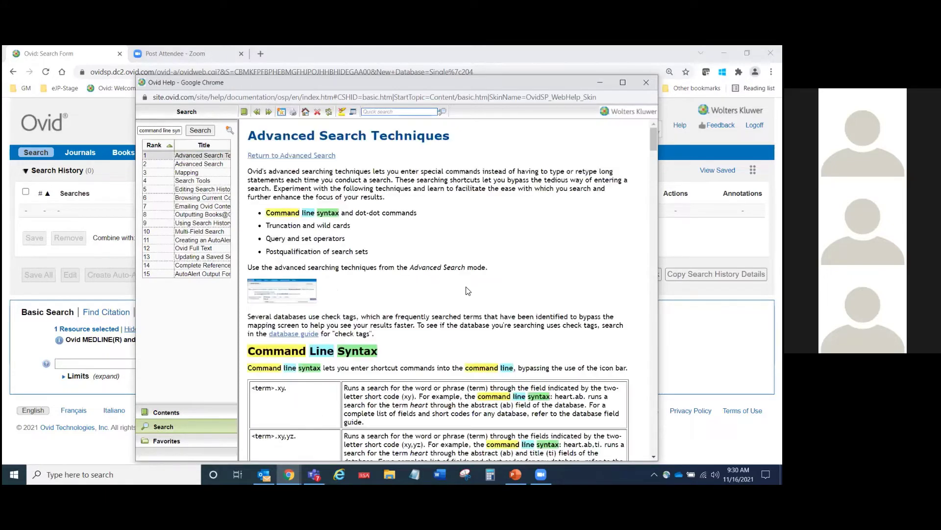
Step: Read the Command Line Syntax and ADJn Operator sections, then close the help window
scroll(467, 290, down, 1)
scroll(467, 290, down, 4)
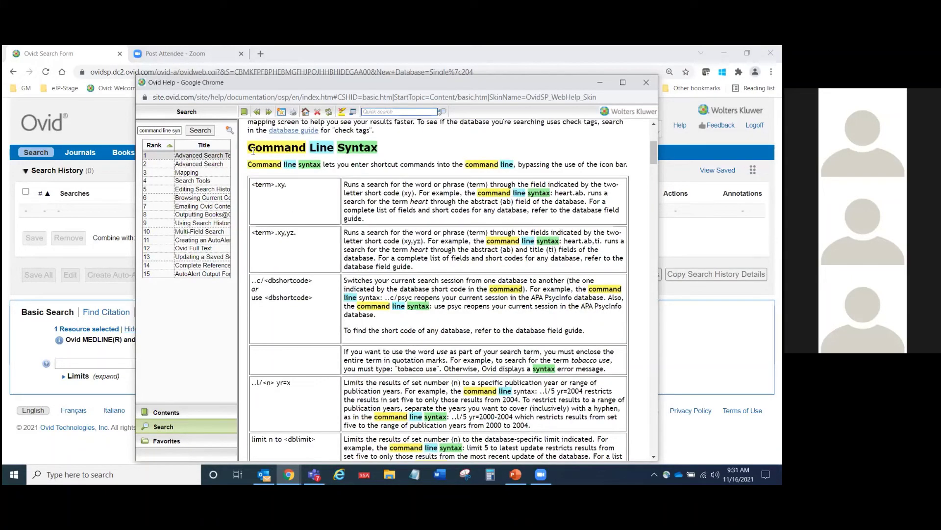
drag(248, 142, 617, 358)
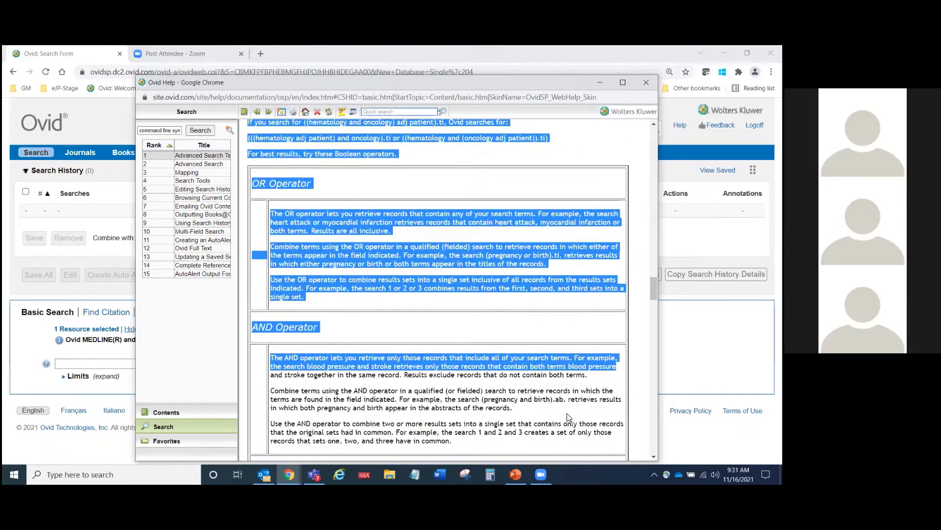
scroll(567, 413, down, 5)
scroll(567, 415, down, 10)
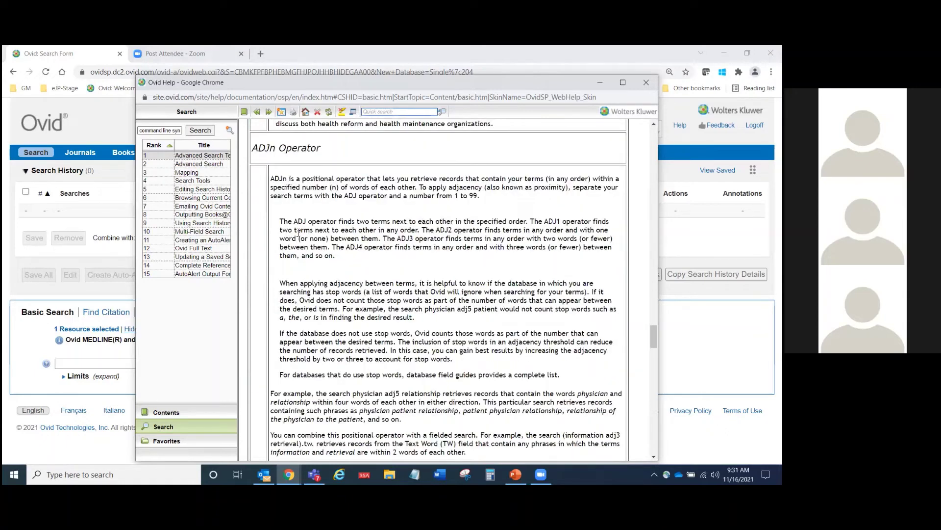
drag(323, 148, 252, 148)
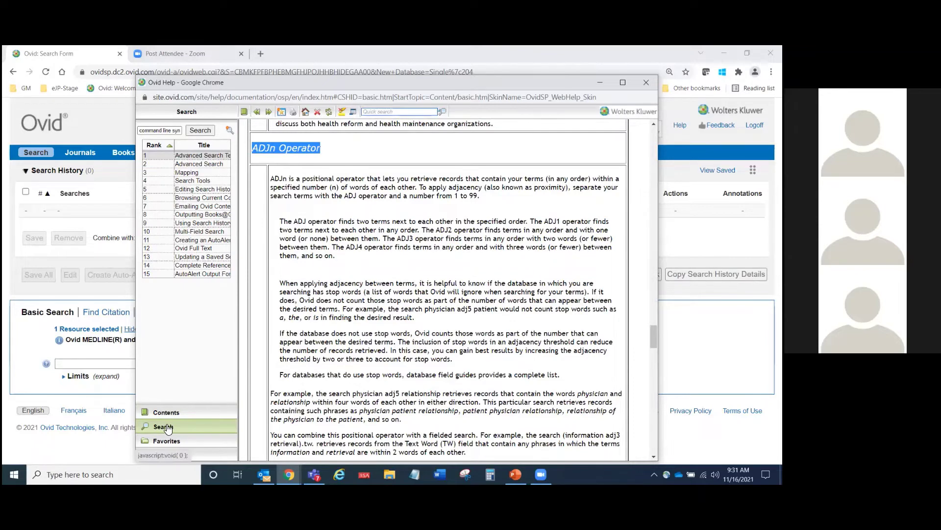
click(646, 82)
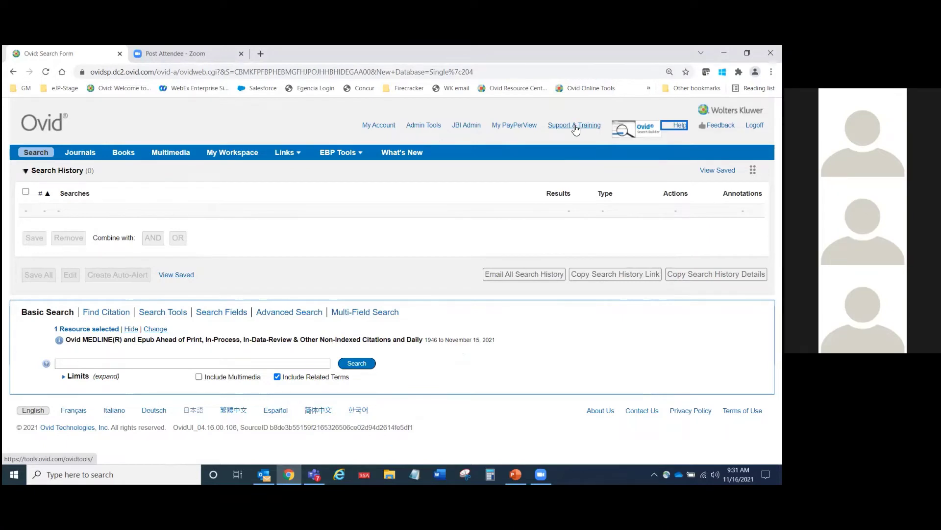
Step: Open the portal's Browse All Videos library and note the Find Citation video's running time
click(576, 129)
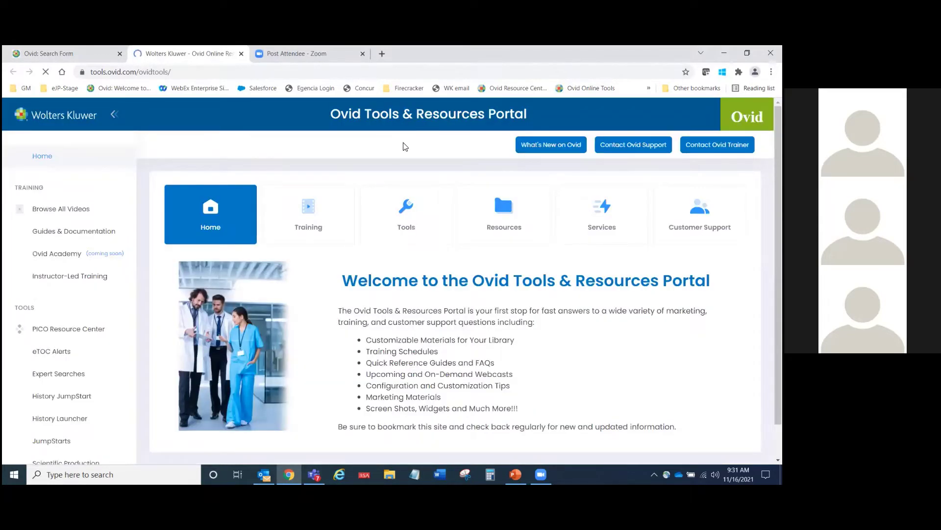
click(49, 211)
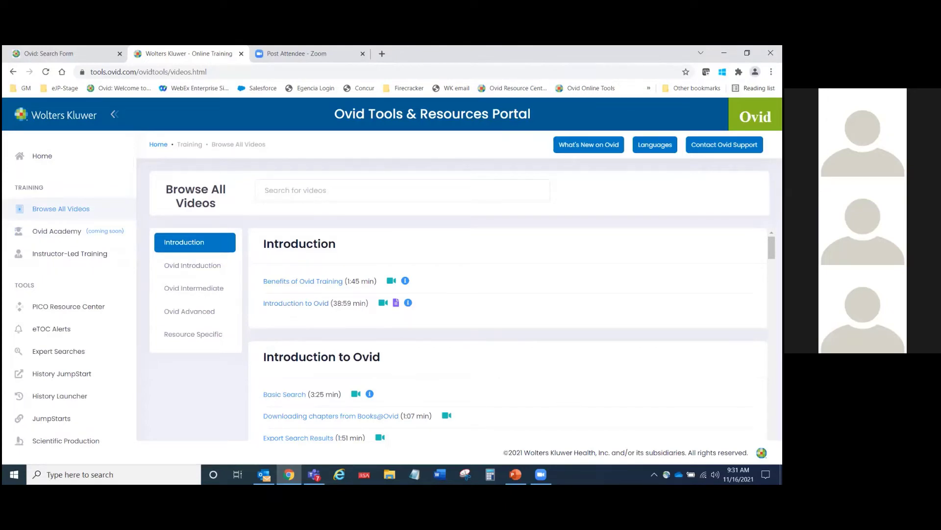
scroll(508, 334, down, 3)
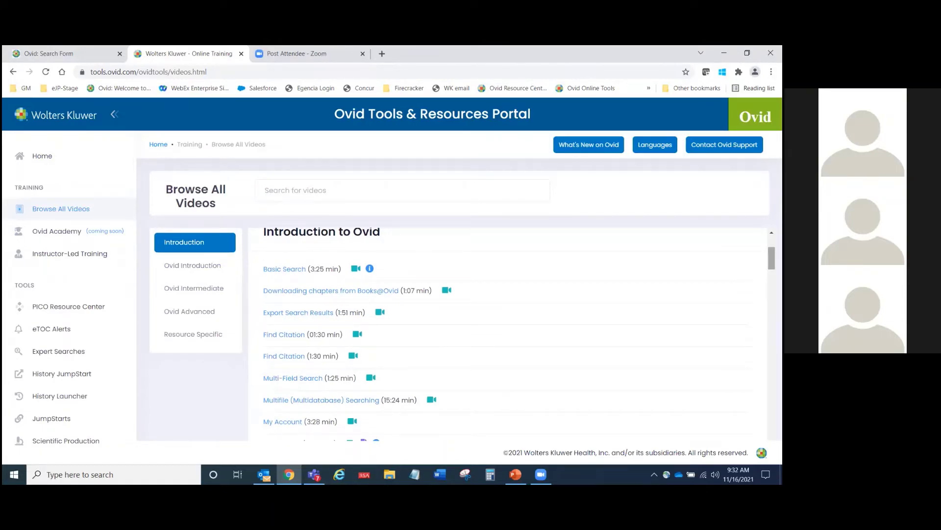
scroll(571, 272, down, 1)
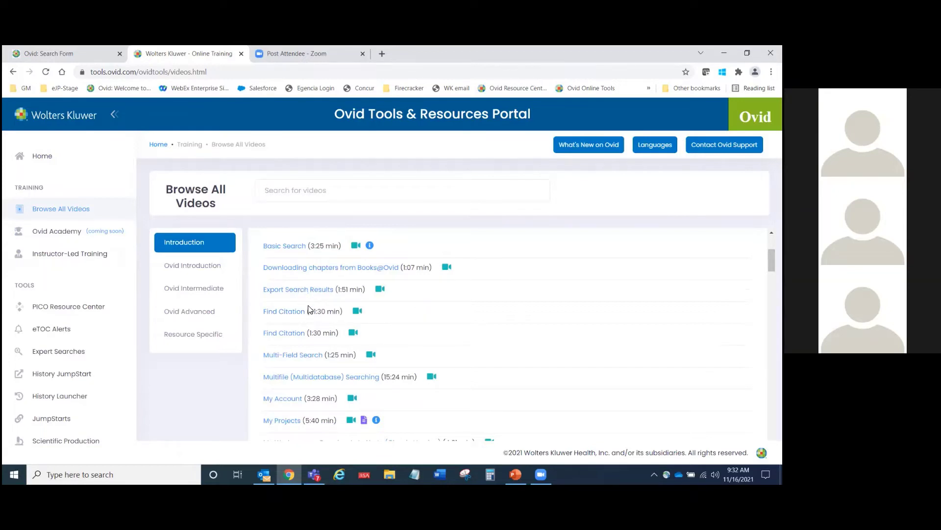
drag(309, 314, 345, 310)
Step: Scroll down through the rest of the training video list
scroll(463, 347, down, 4)
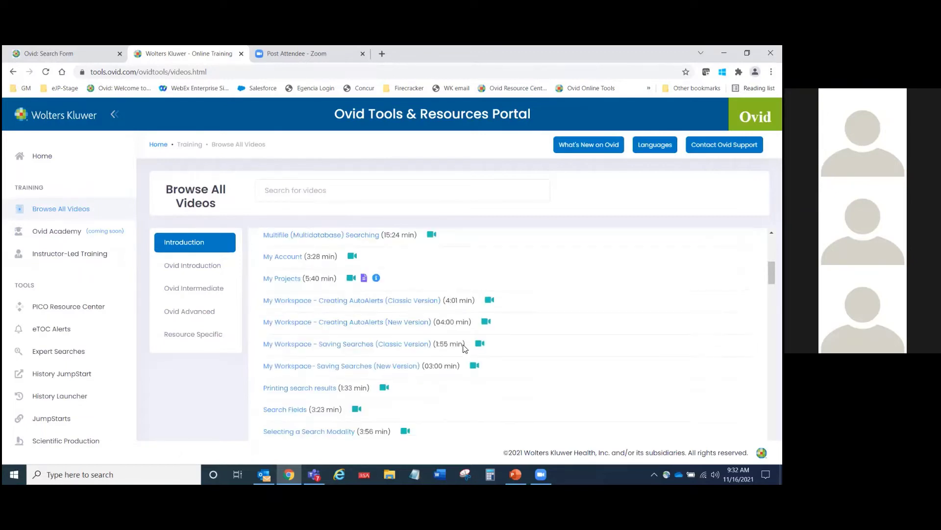
scroll(465, 348, down, 10)
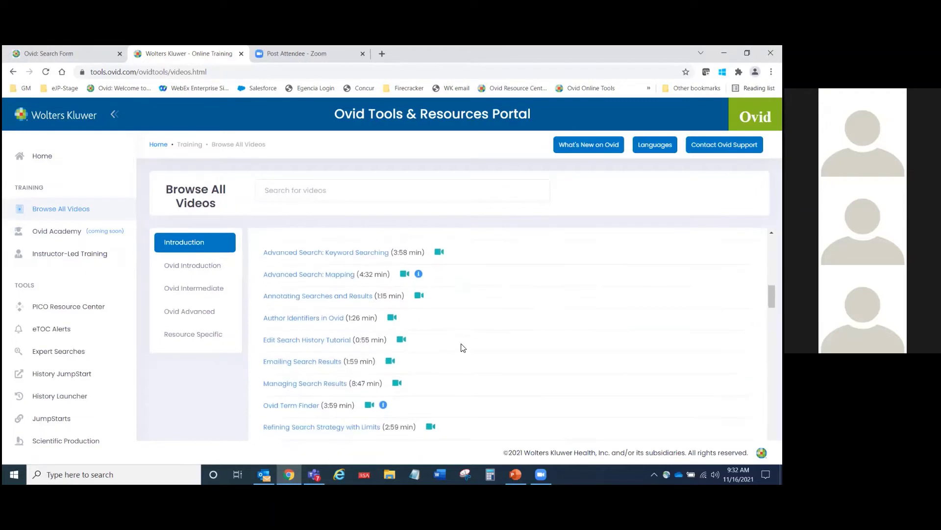
scroll(464, 348, down, 12)
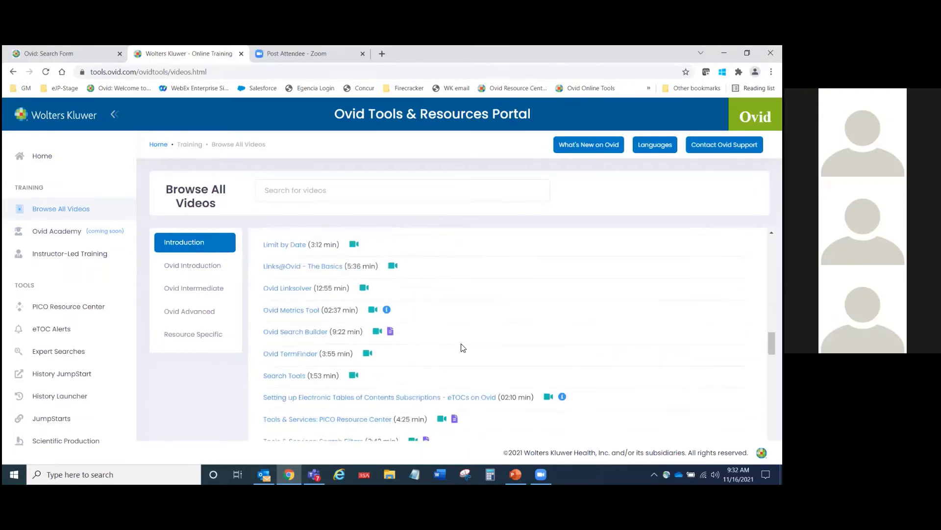
scroll(463, 347, down, 5)
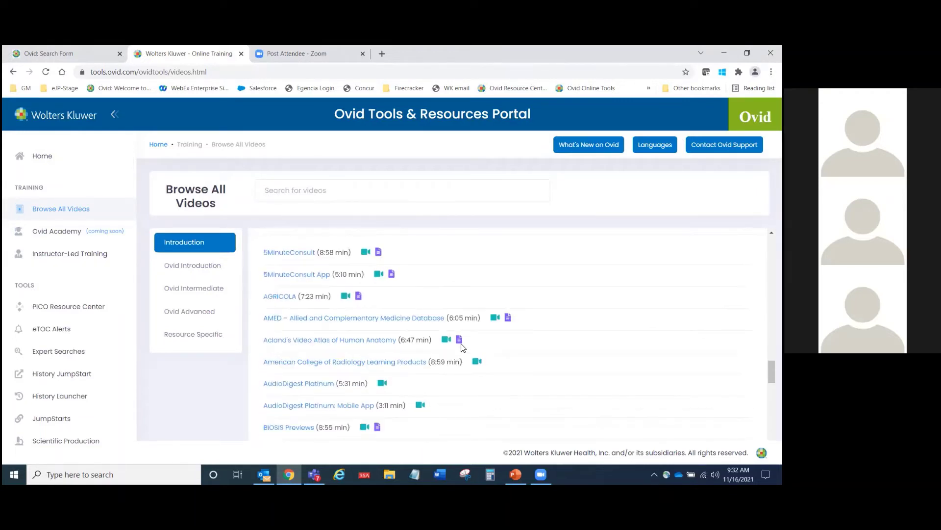
scroll(461, 347, down, 2)
scroll(462, 347, down, 2)
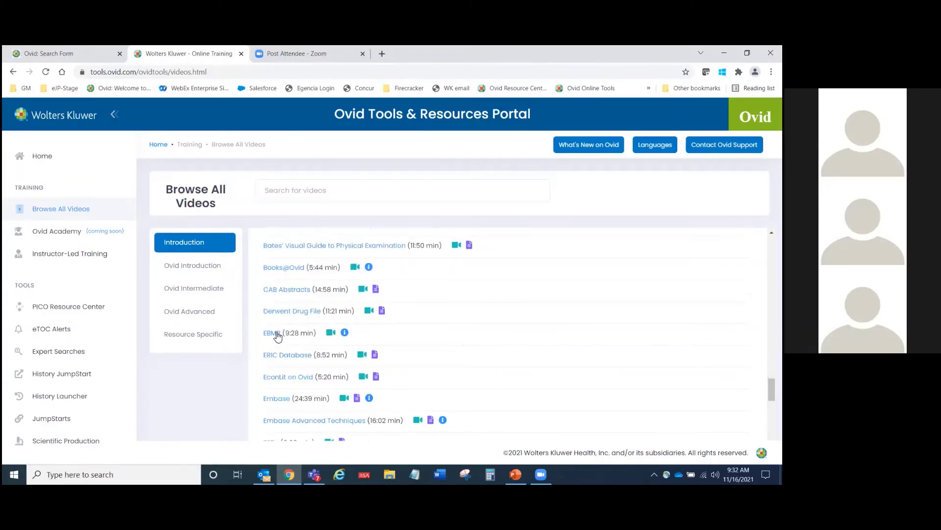
scroll(277, 336, down, 6)
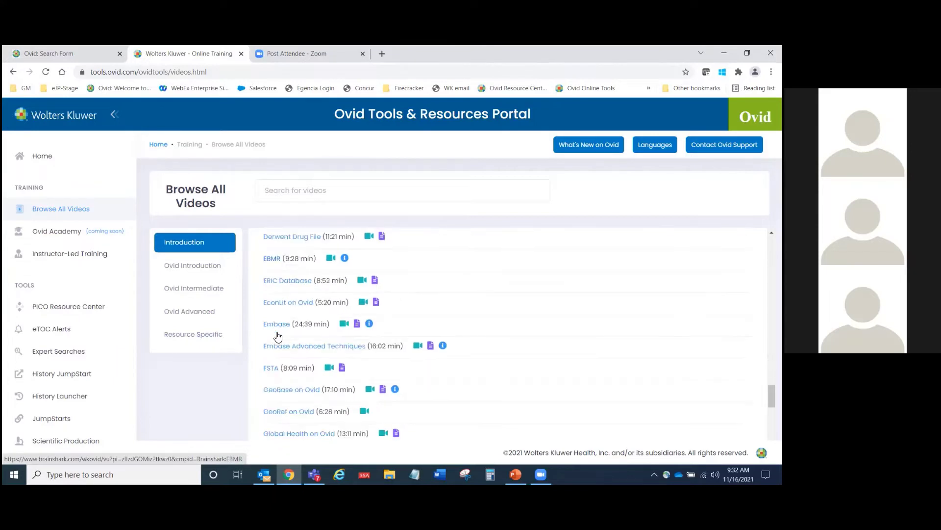
scroll(278, 336, up, 20)
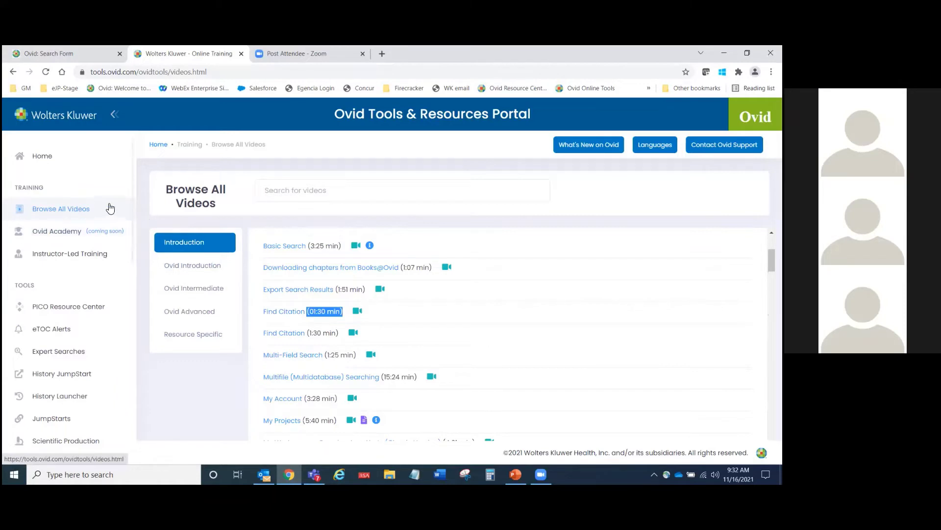
Step: Close the Online Training tab, then collapse and re-expand the Search History panel
click(240, 54)
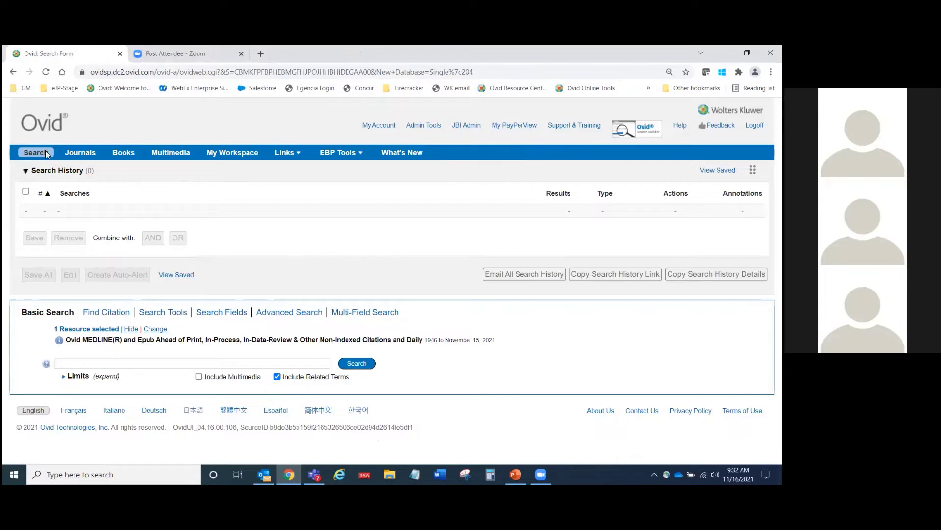
click(26, 171)
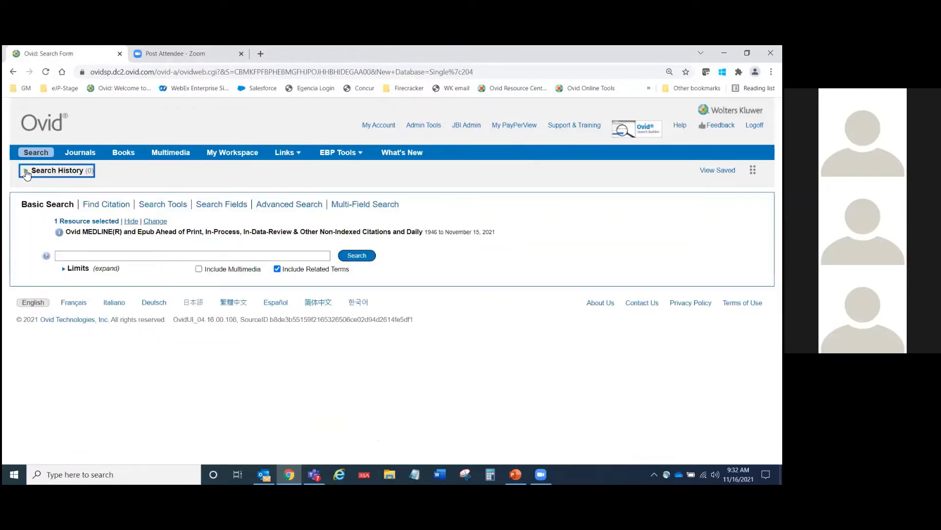
click(26, 171)
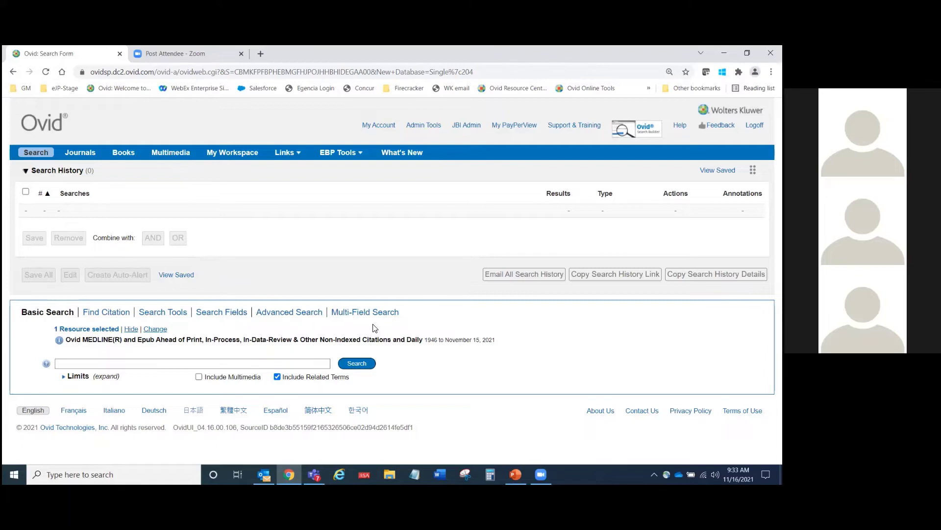
Step: Highlight the row of search mode names and clear the highlight, twice
triple_click(410, 313)
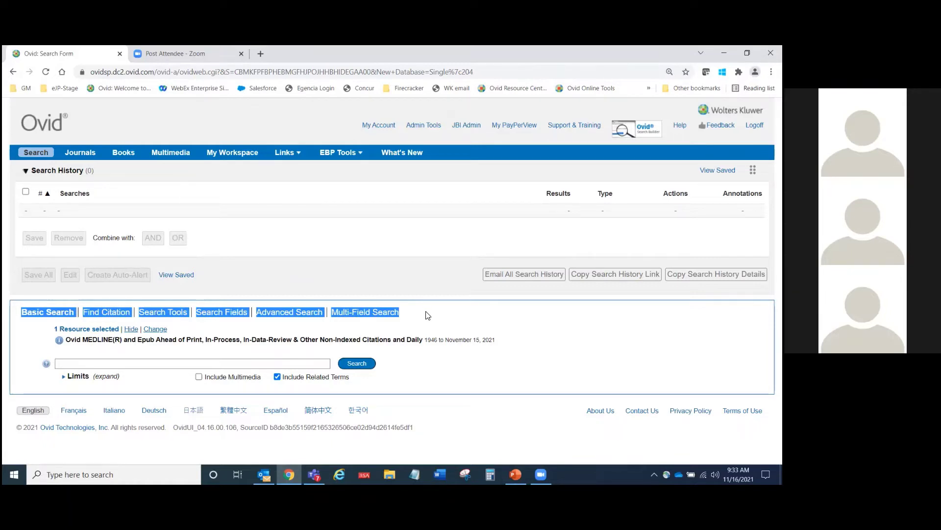
click(426, 315)
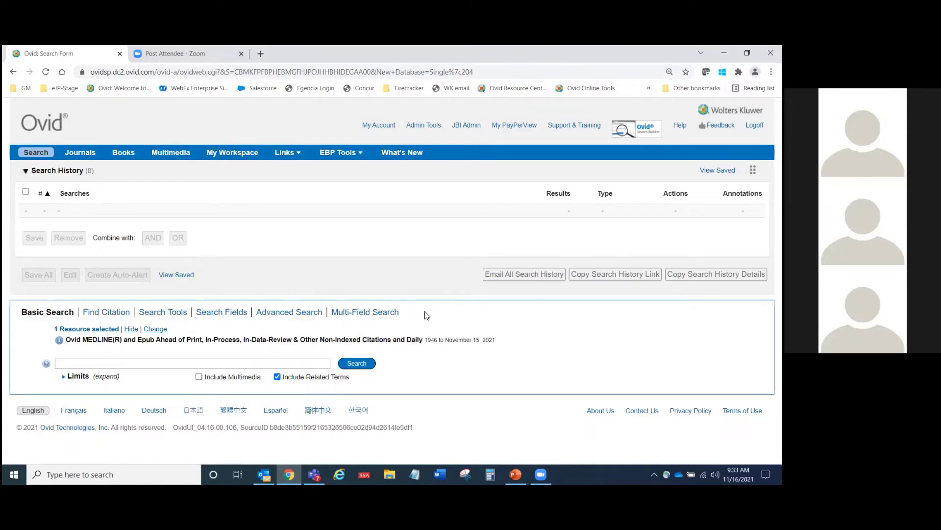
triple_click(403, 316)
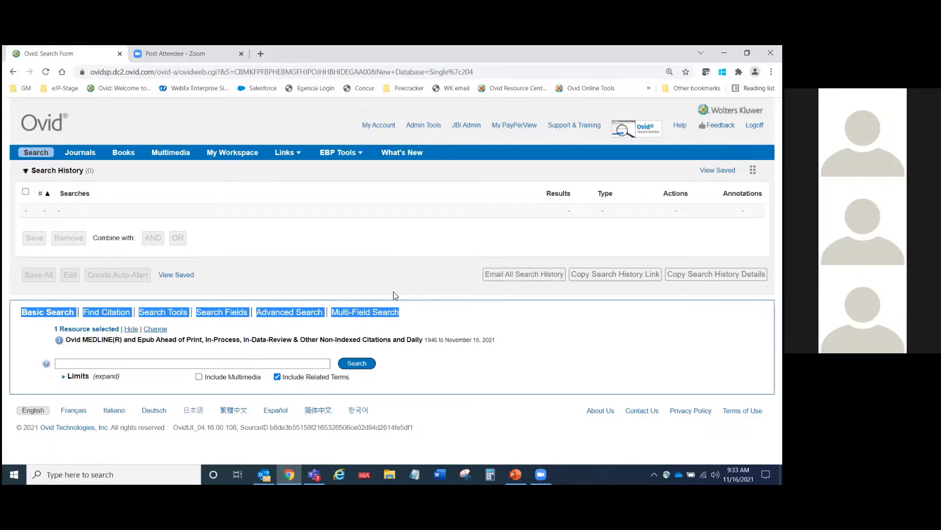
click(393, 291)
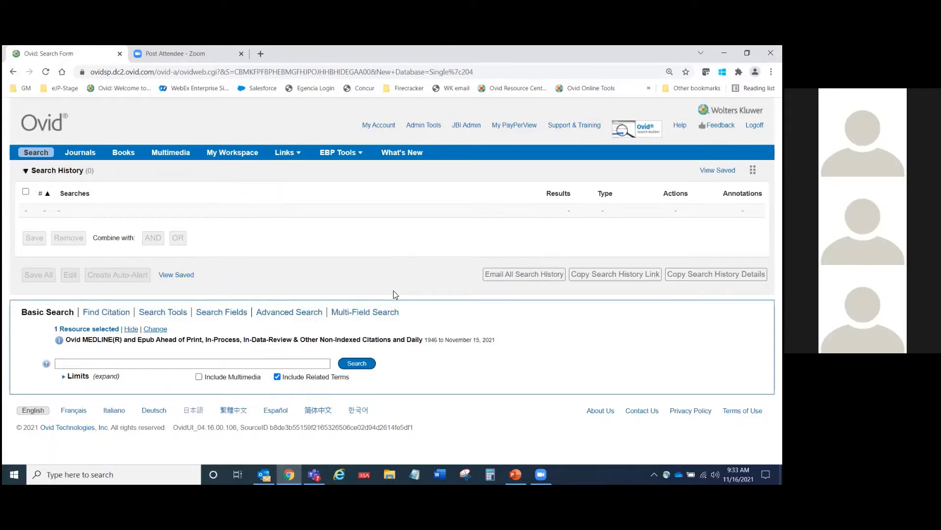
Step: Switch to the Find Citation form and inspect its DOI field
click(107, 316)
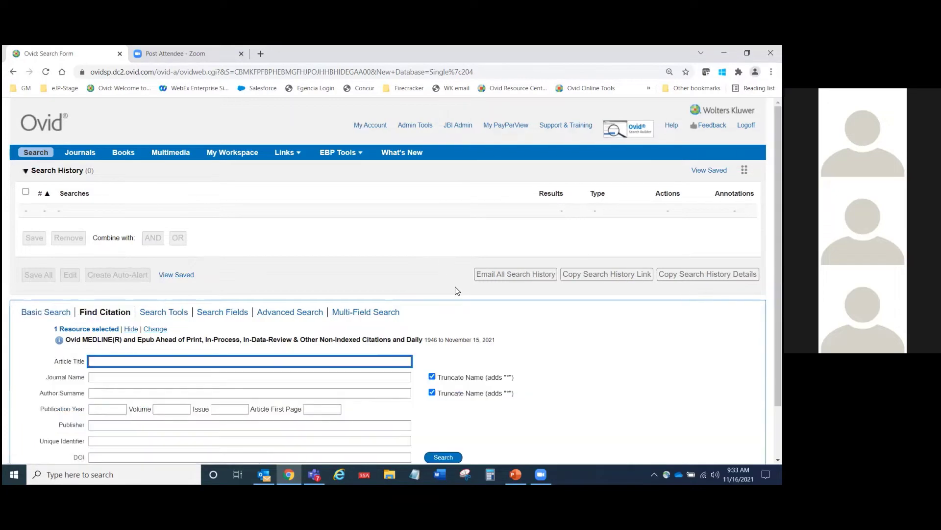
scroll(534, 335, down, 2)
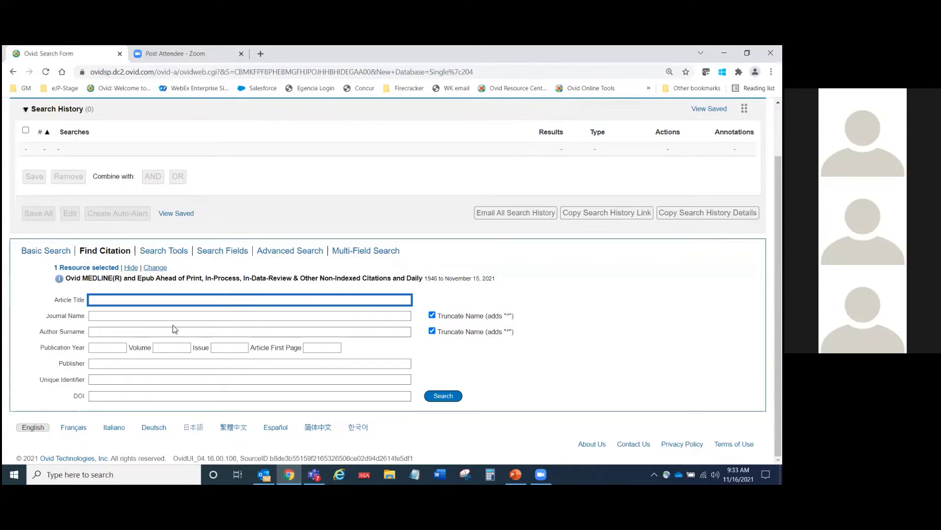
drag(74, 397, 85, 398)
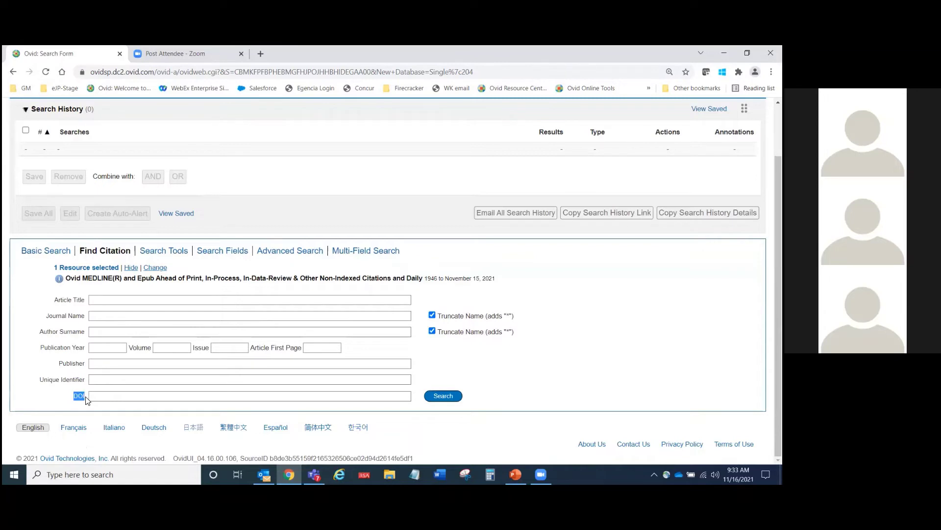
click(123, 398)
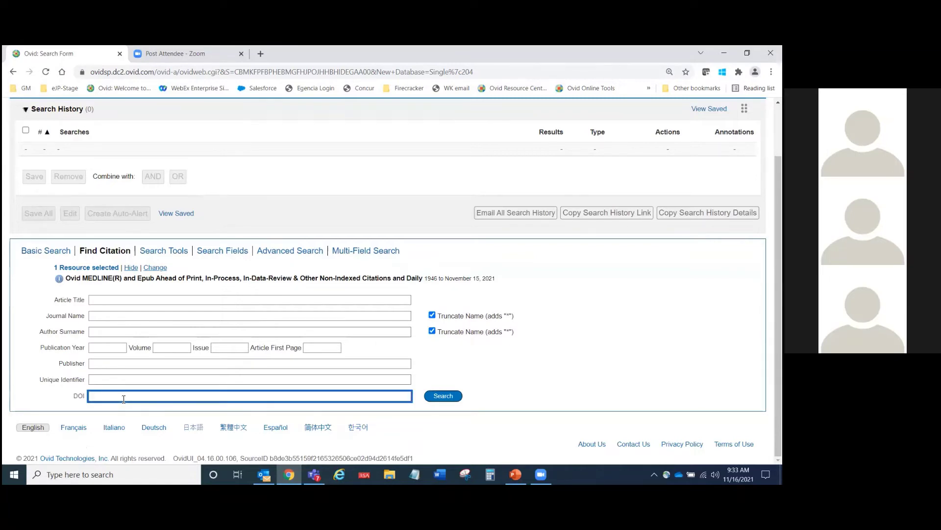
Step: Search citations with title 'covid', journal Circulation and publication year 2021
click(117, 300)
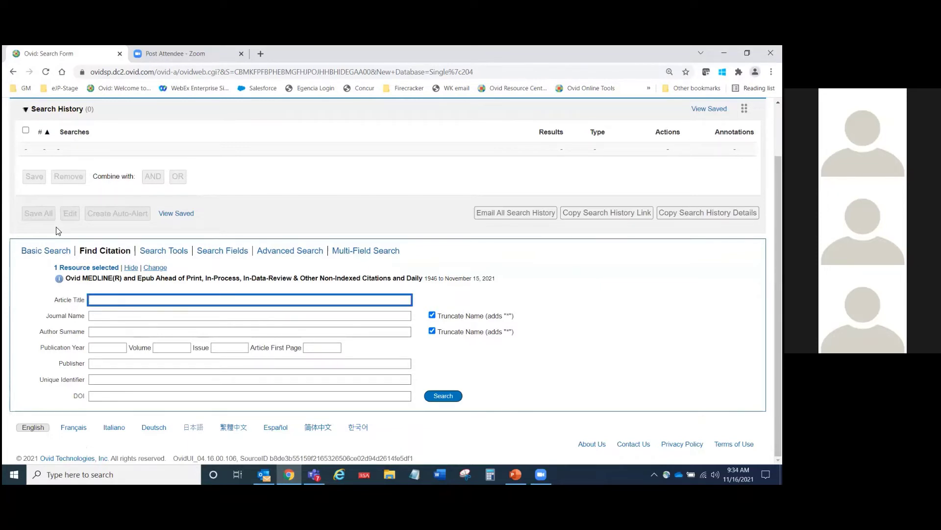
text(covid)
click(127, 315)
text(circ u)
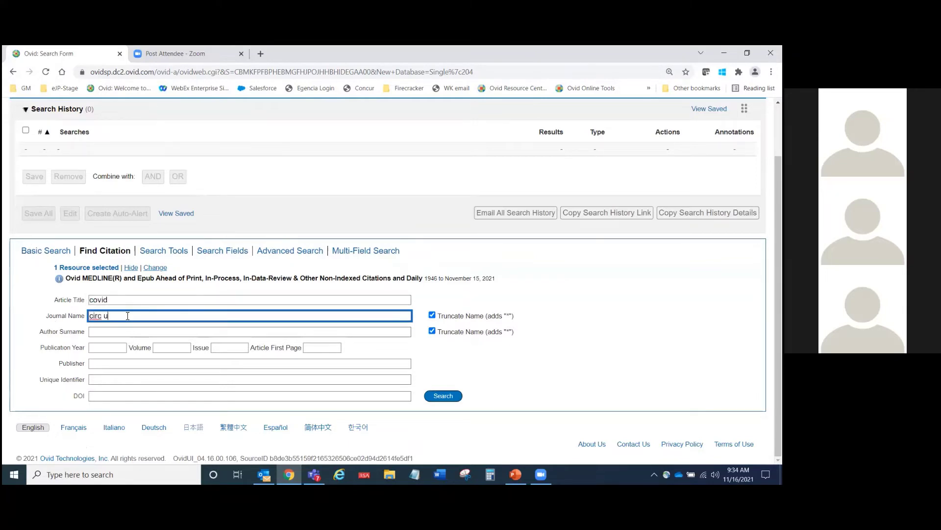
text(lati)
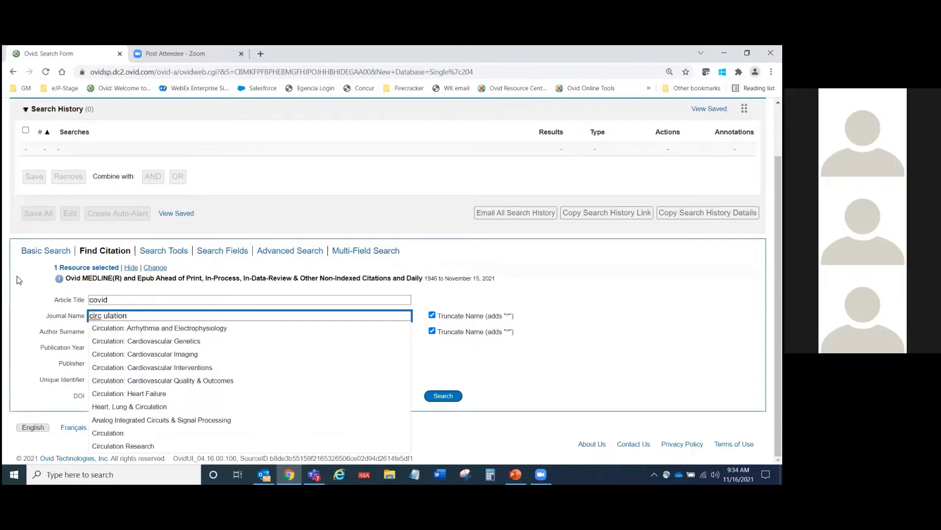
text(on)
click(137, 438)
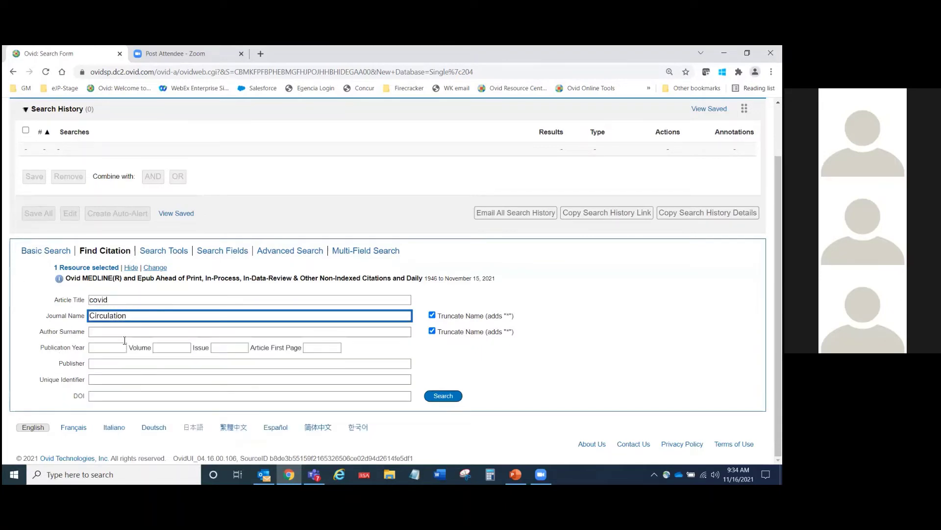
click(122, 346)
text(2021)
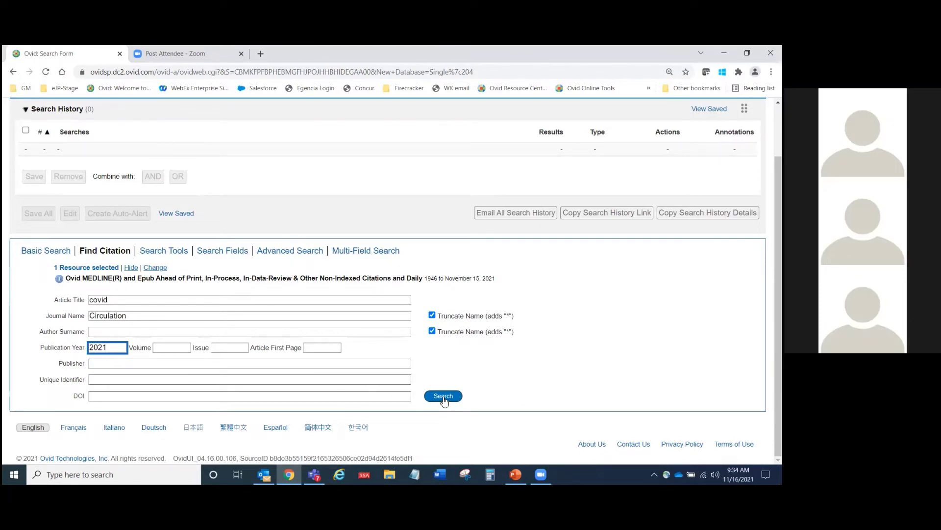
click(444, 397)
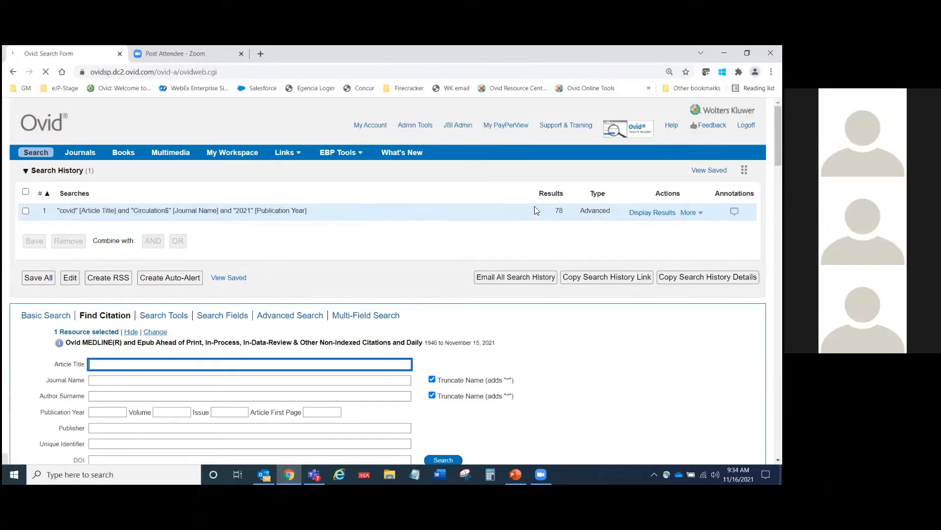
double_click(559, 210)
scroll(433, 264, down, 6)
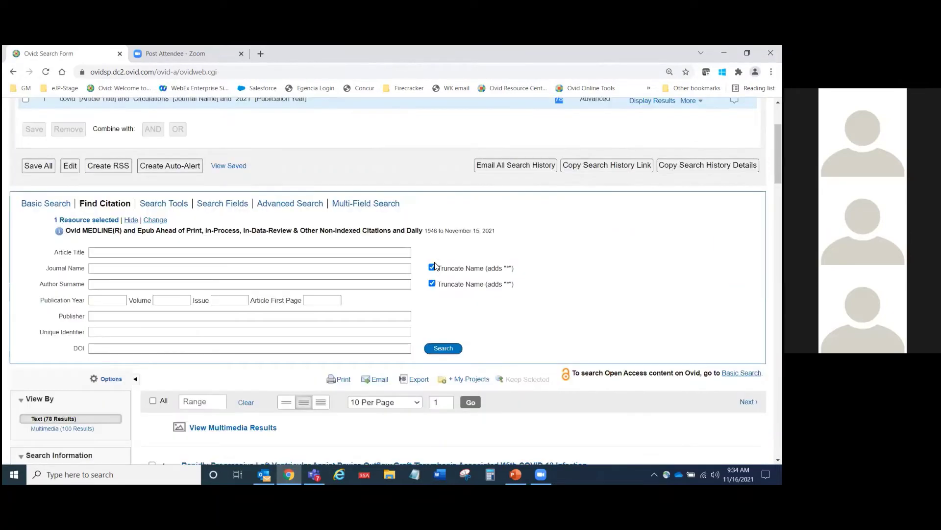
scroll(442, 270, up, 6)
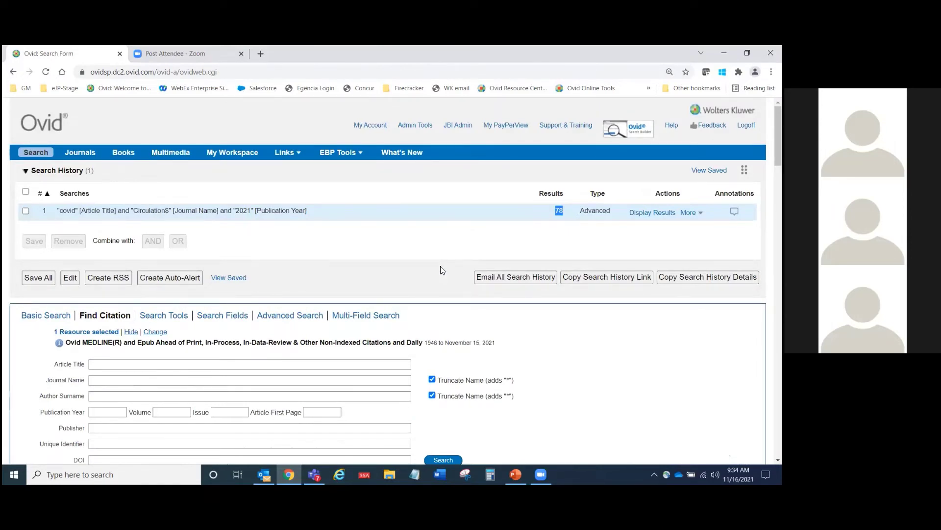
click(443, 271)
scroll(378, 266, down, 1)
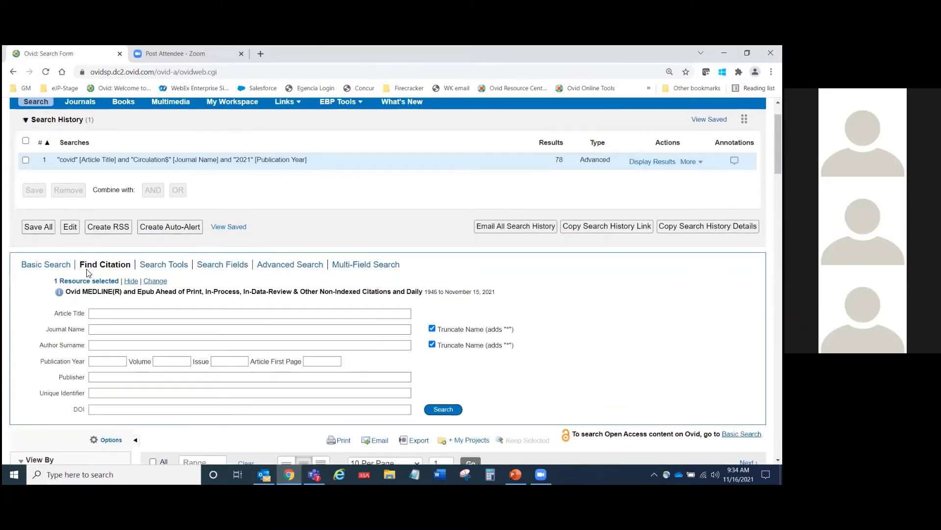
drag(80, 265, 132, 267)
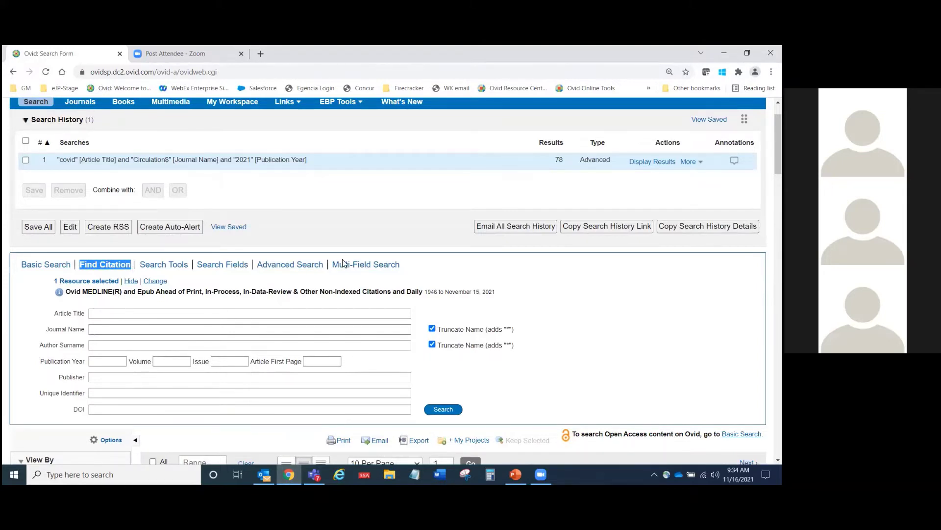
click(556, 159)
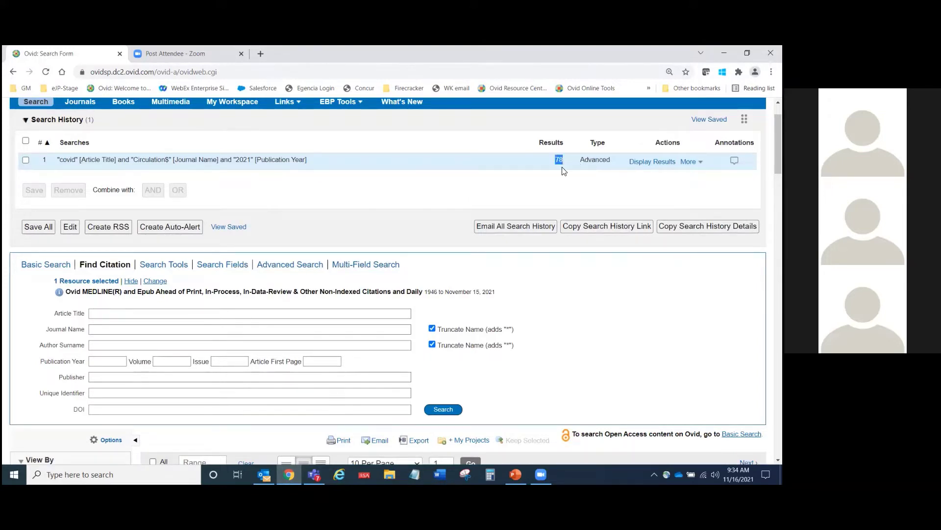
scroll(521, 257, down, 5)
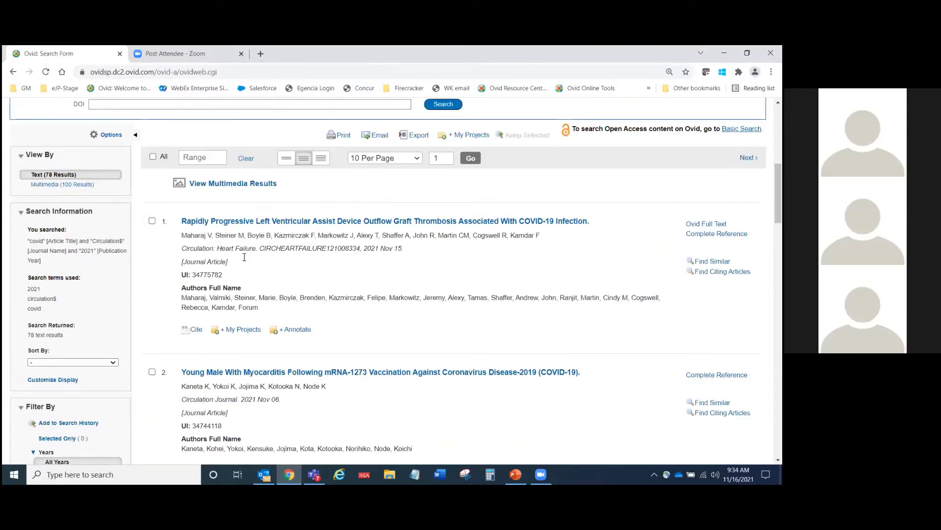
scroll(295, 308, down, 1)
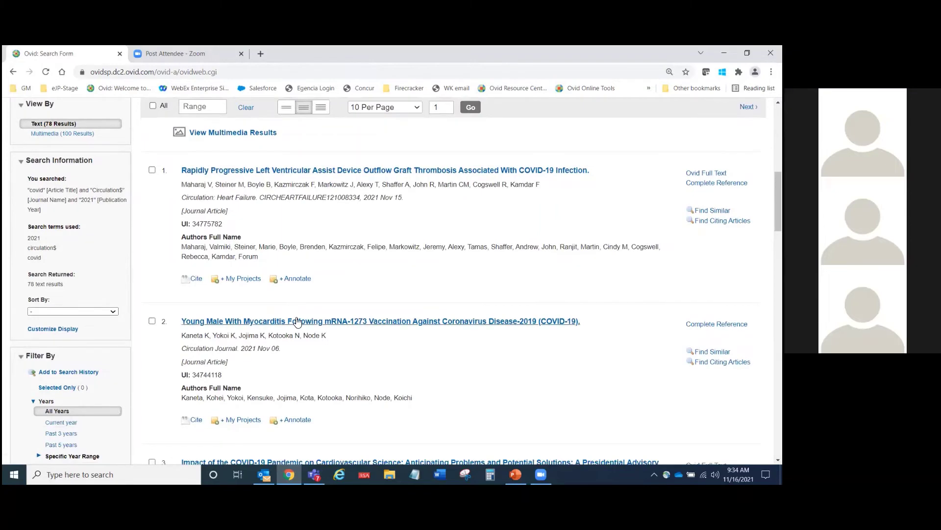
scroll(294, 319, down, 3)
scroll(308, 322, down, 3)
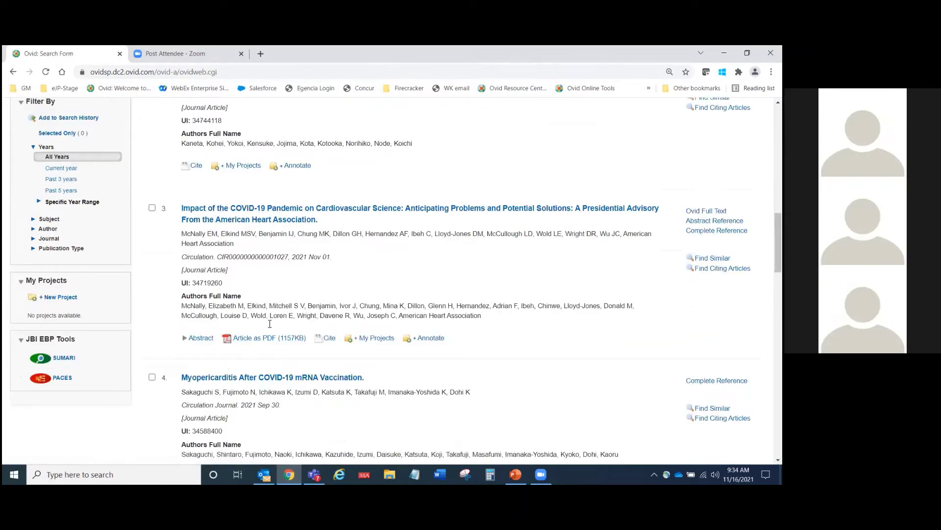
scroll(206, 232, down, 1)
scroll(205, 233, down, 1)
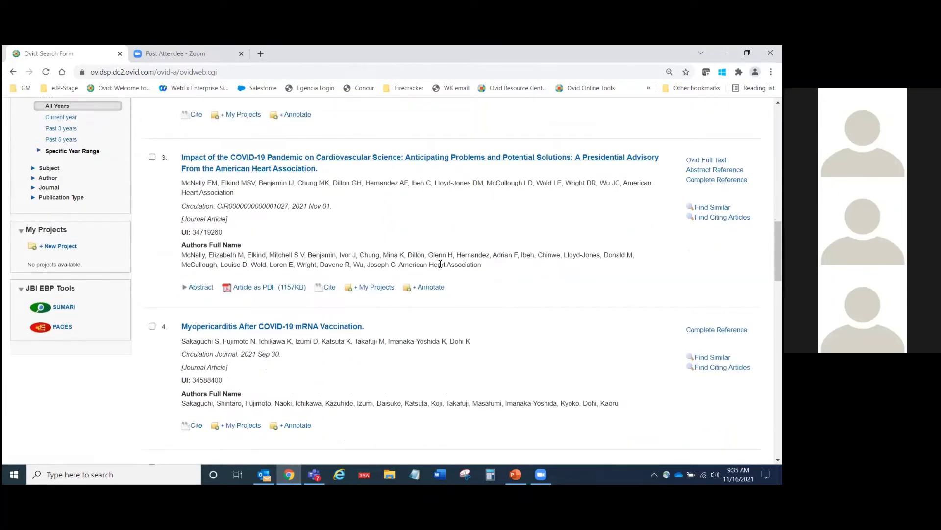
scroll(440, 264, up, 1)
scroll(441, 267, up, 2)
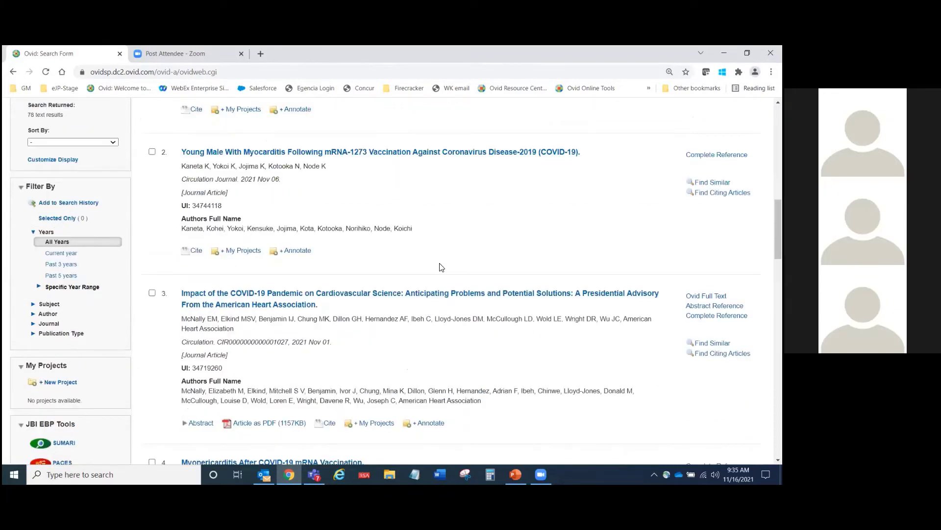
scroll(440, 266, up, 13)
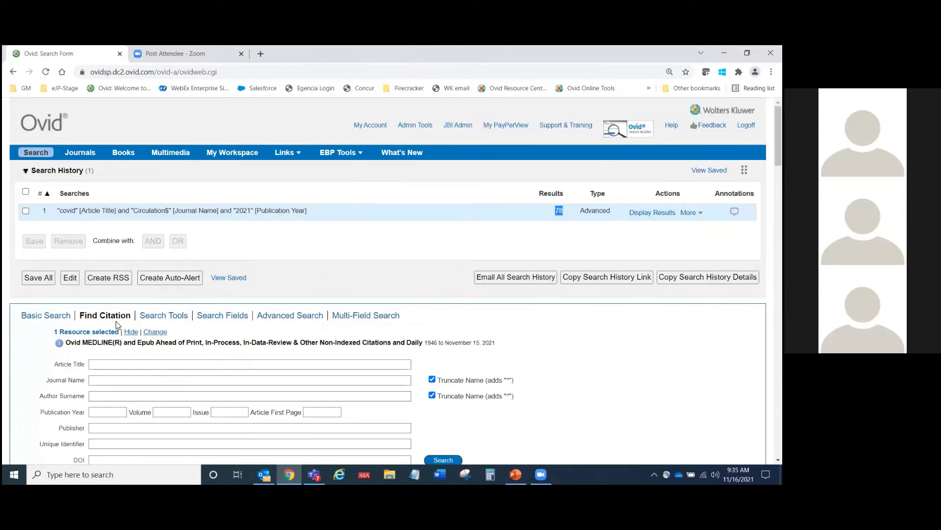
Step: Highlight the Find Citation heading and the 78-result count, then clear the highlight
drag(80, 316, 134, 316)
drag(554, 208, 560, 213)
click(358, 269)
Step: Go to Basic Search, mark search 1 (covid citation) in history and remove it
click(58, 319)
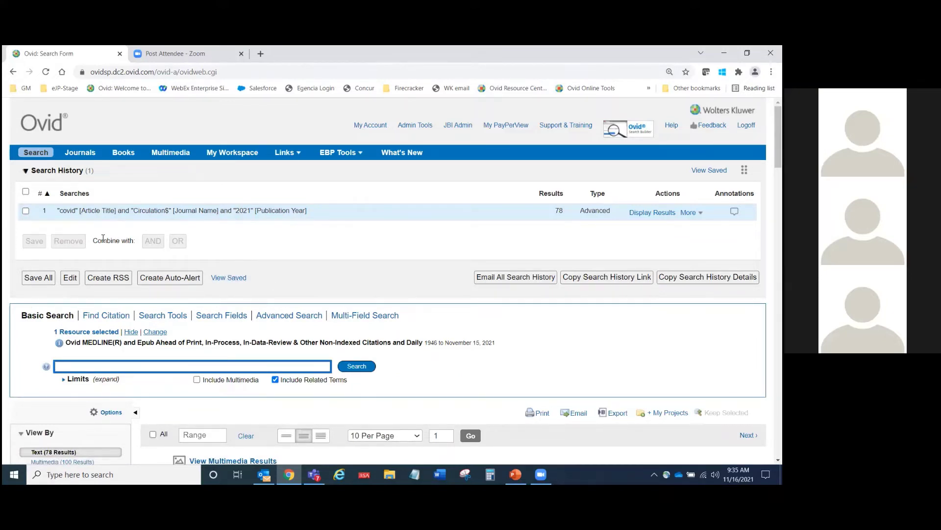
click(25, 210)
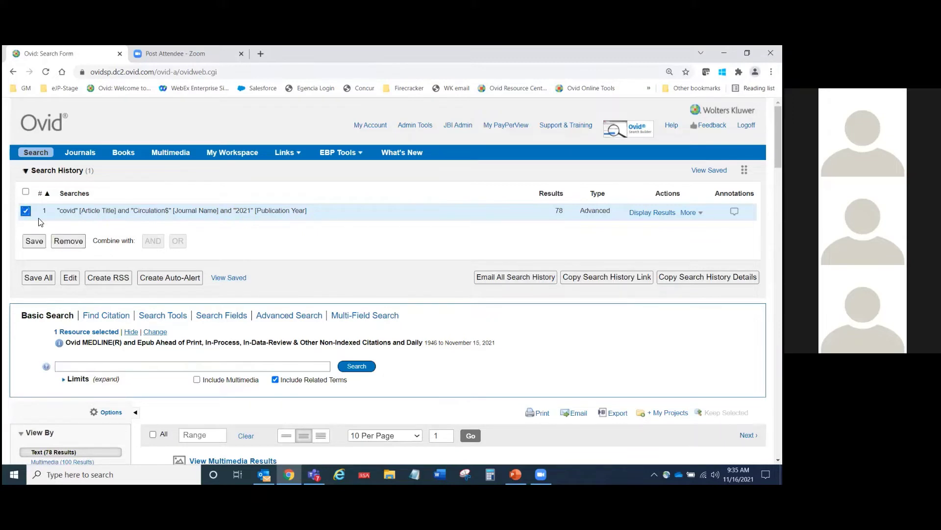
click(76, 243)
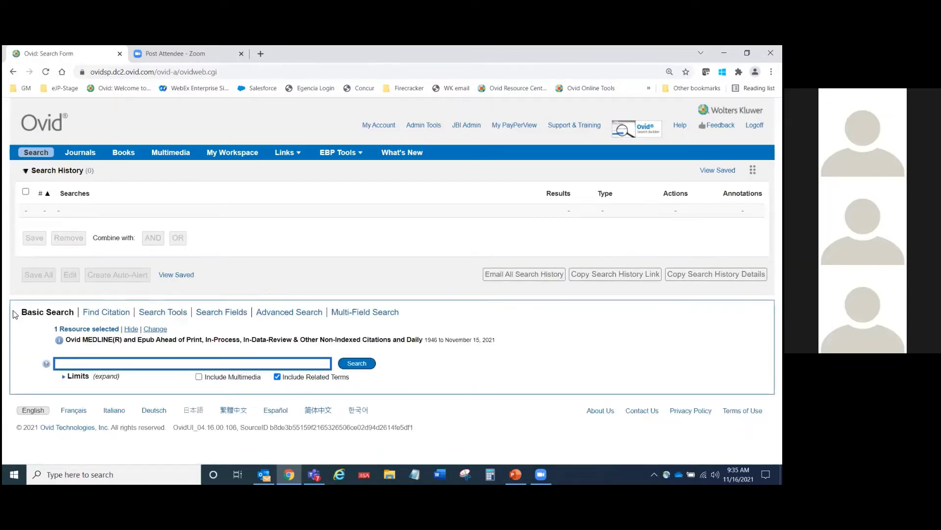
drag(23, 312, 77, 317)
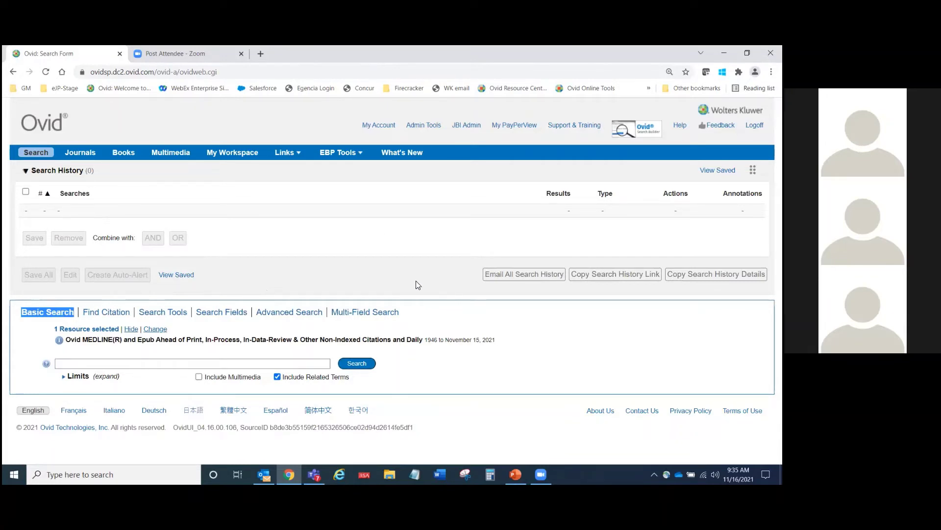
click(397, 281)
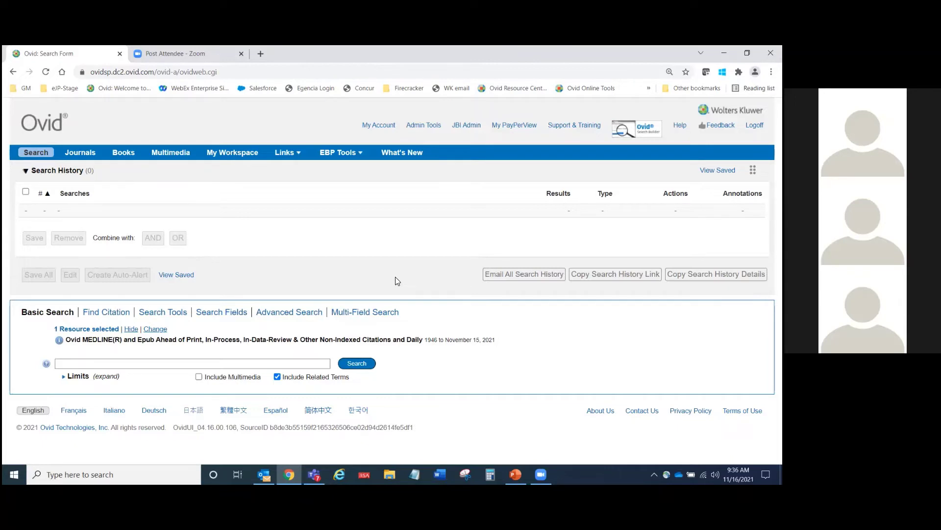
click(161, 330)
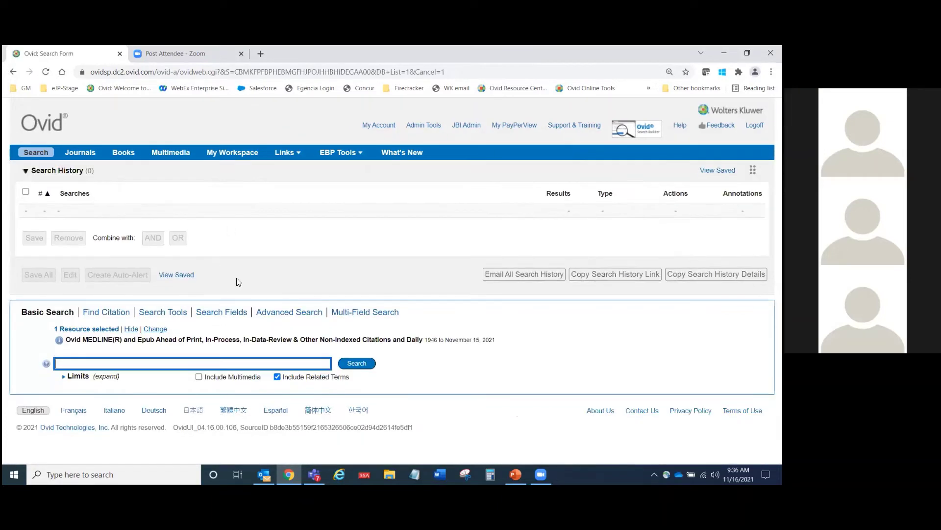
click(243, 276)
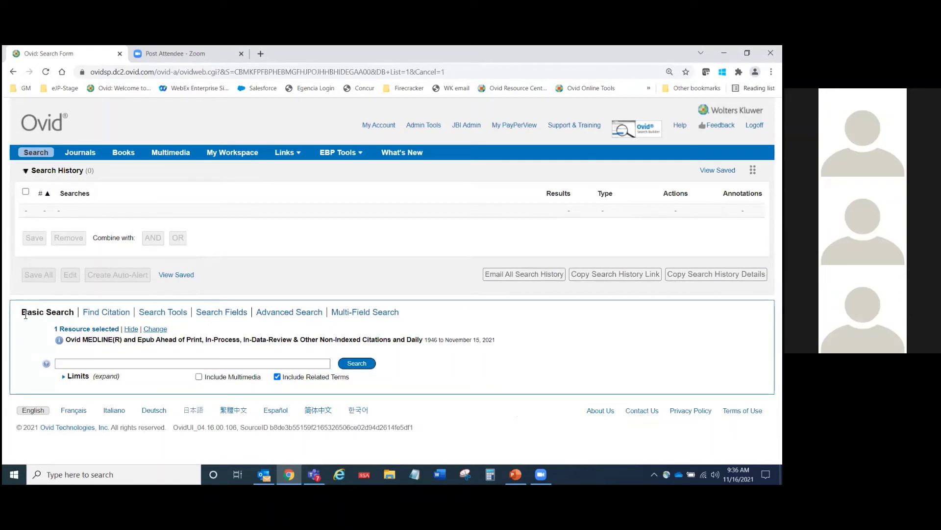
drag(22, 312, 75, 314)
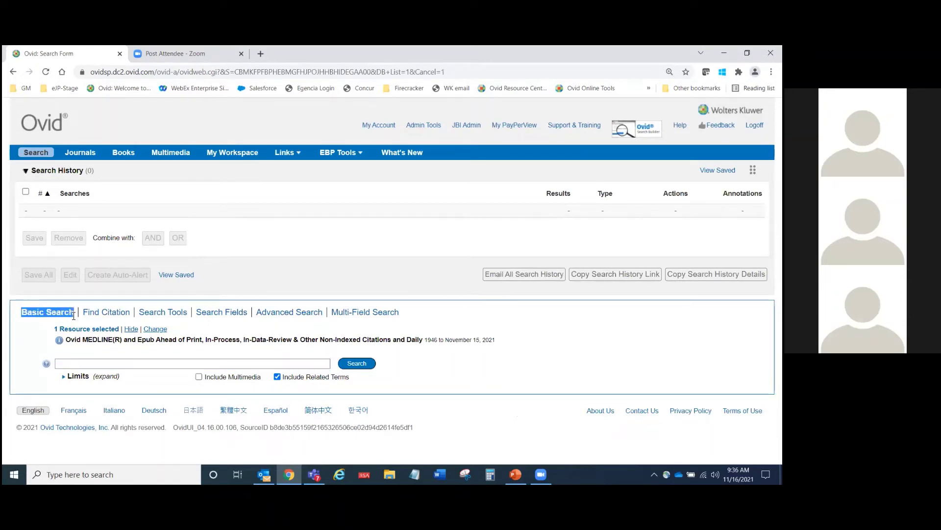
Step: Run a Basic Search for 'drug treatments for alzheimers', returning 8660 results
click(289, 269)
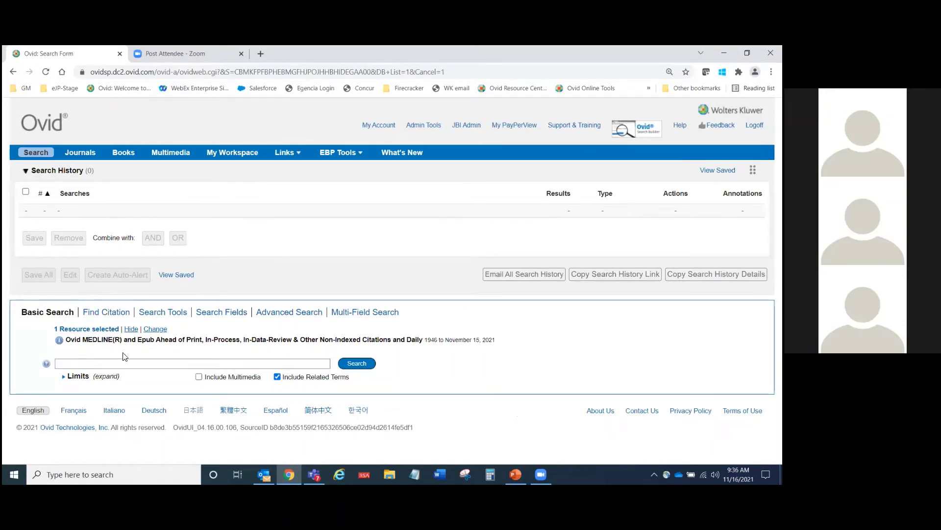
click(131, 365)
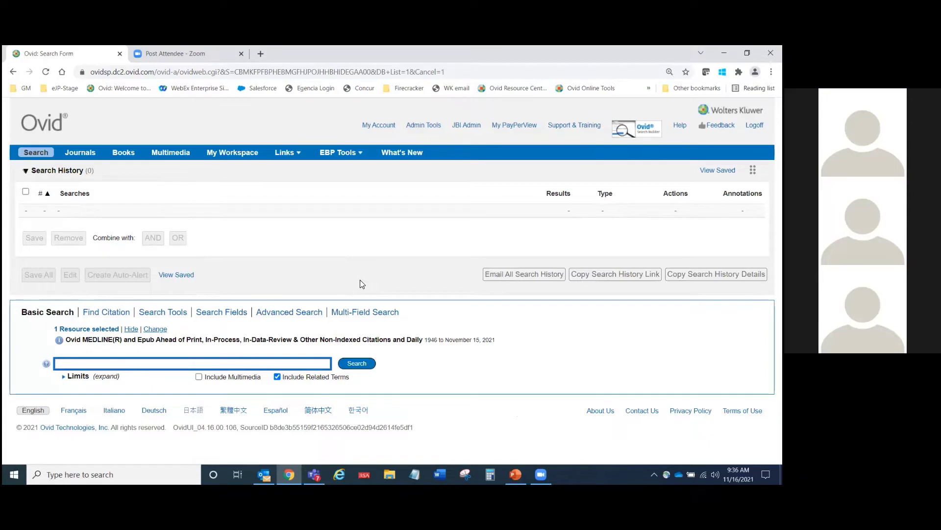
text(drug treatments for alzheimers)
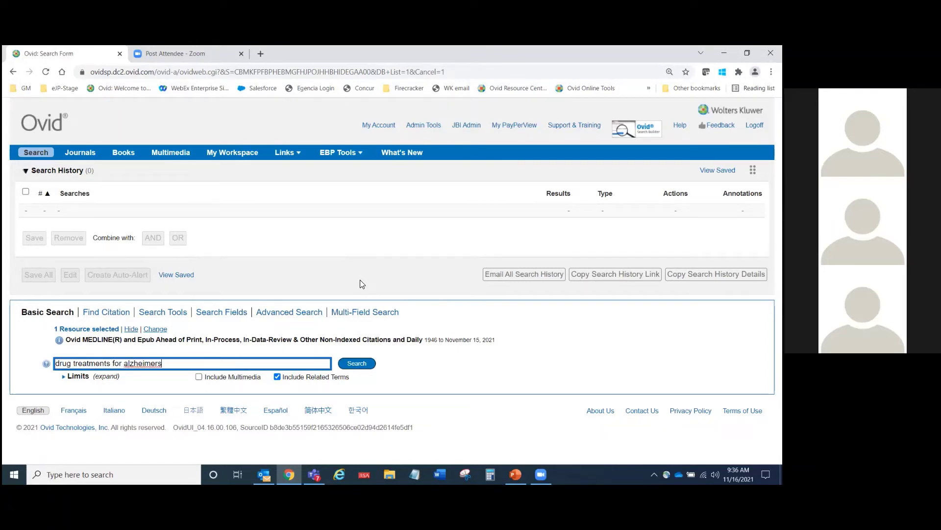
click(358, 362)
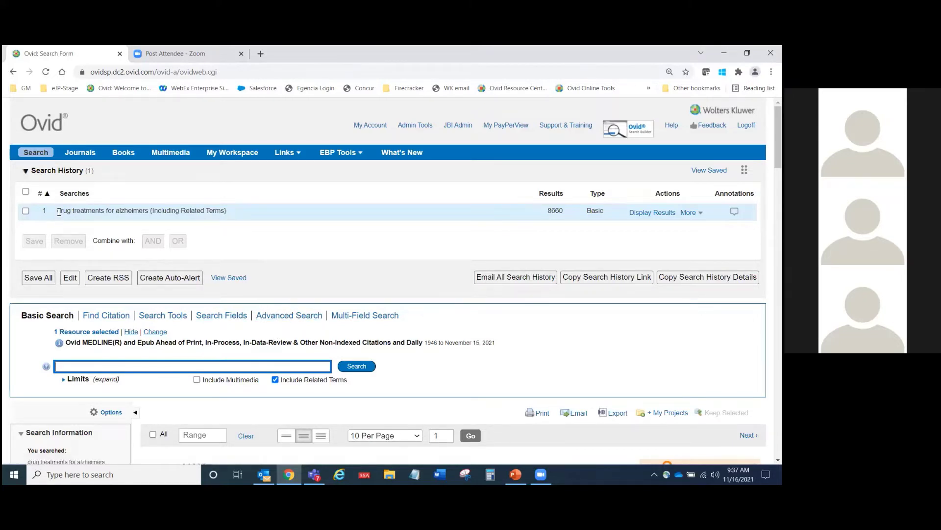
drag(58, 211, 150, 220)
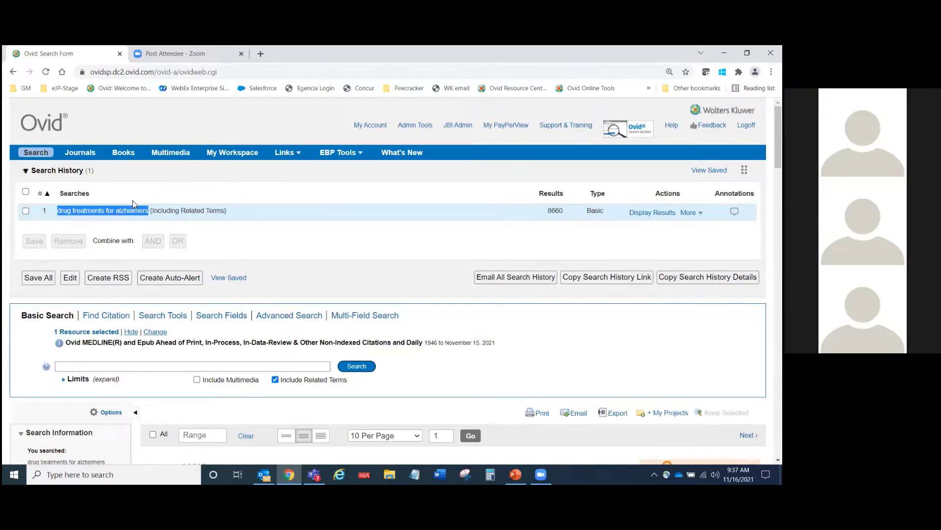
click(328, 276)
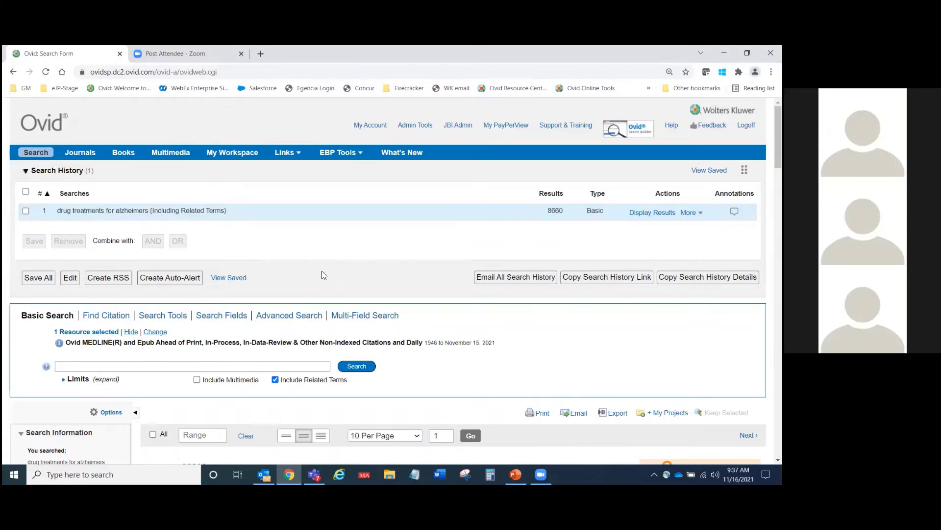
scroll(322, 271, down, 3)
scroll(322, 274, down, 3)
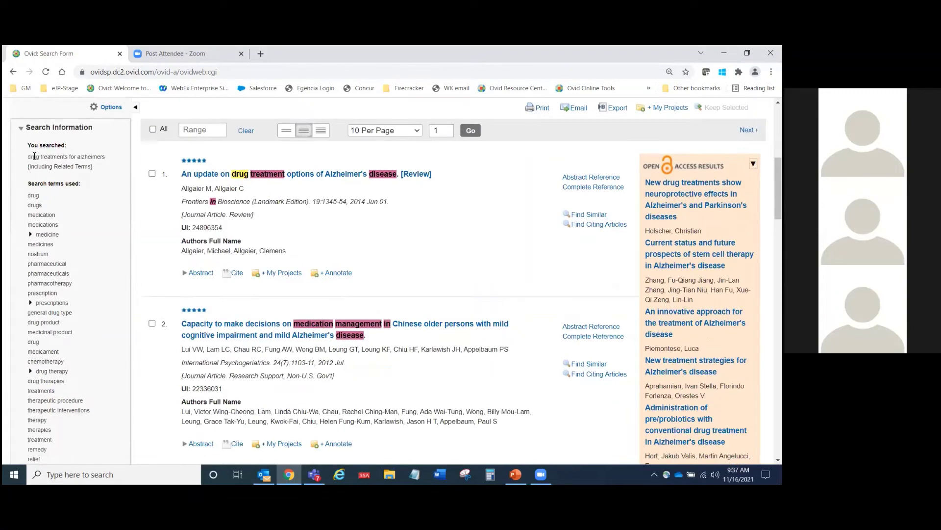
drag(29, 159, 109, 164)
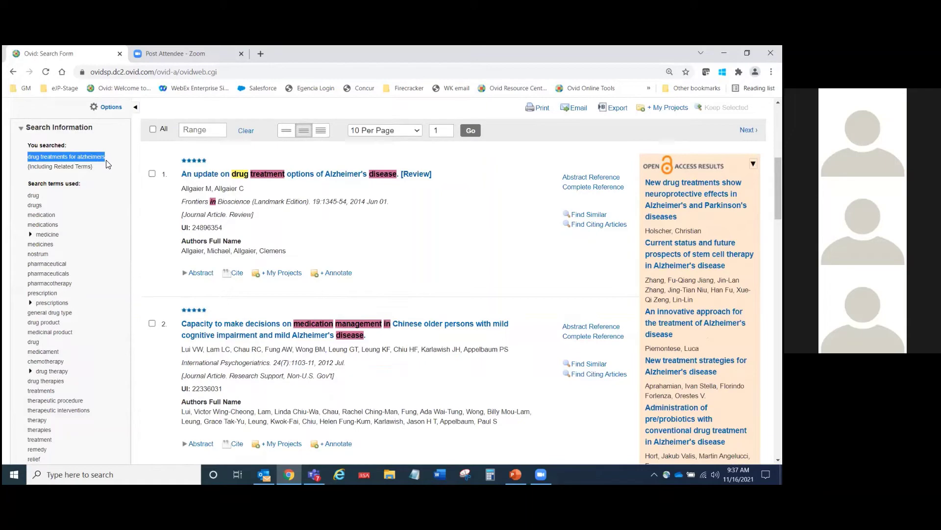
click(108, 164)
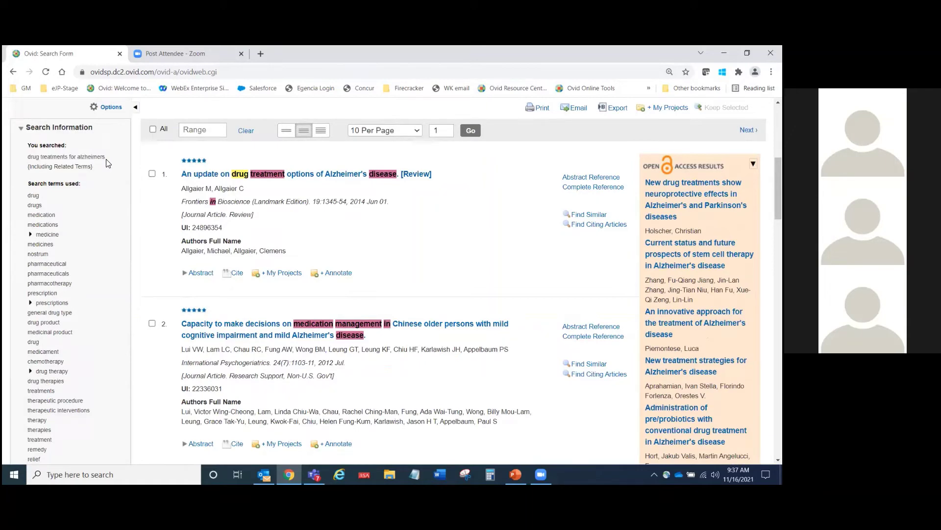
scroll(120, 190, down, 1)
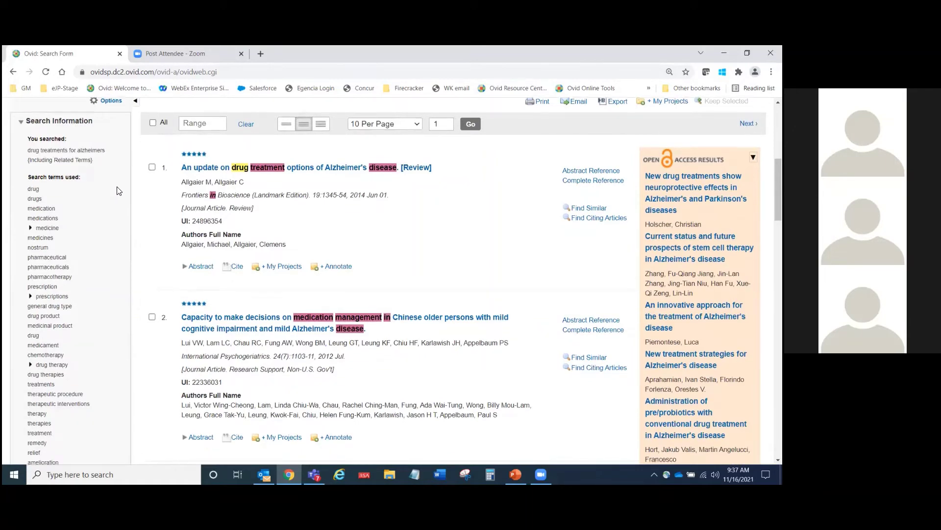
drag(29, 144, 84, 329)
click(46, 340)
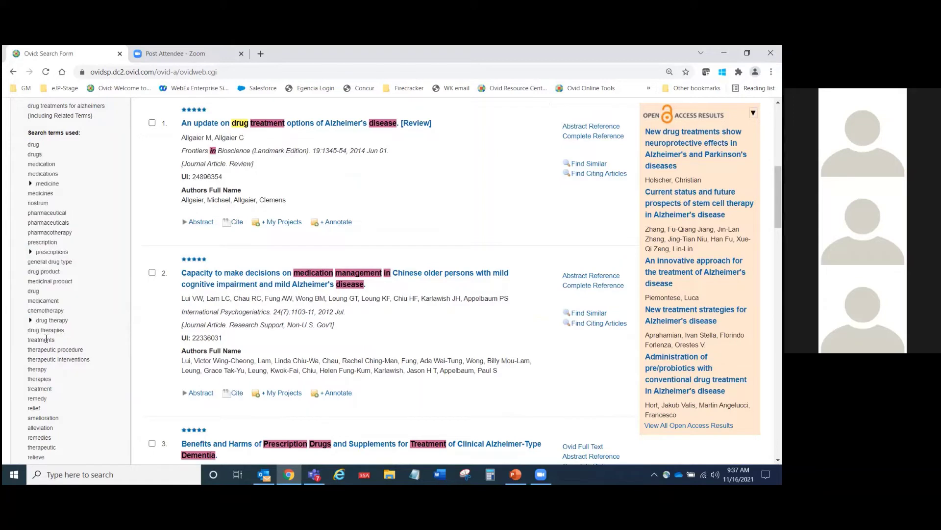
double_click(46, 340)
double_click(44, 390)
scroll(54, 381, down, 3)
scroll(53, 380, down, 3)
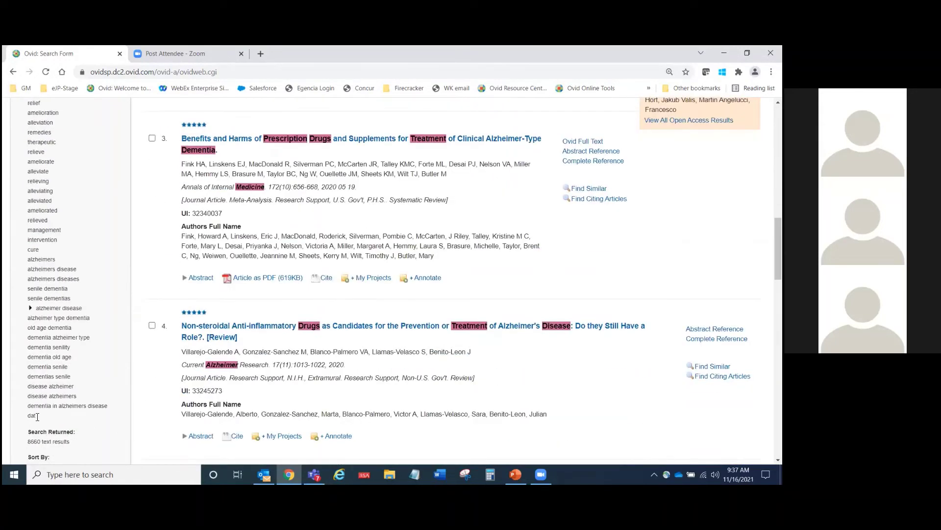
drag(37, 416, 31, 261)
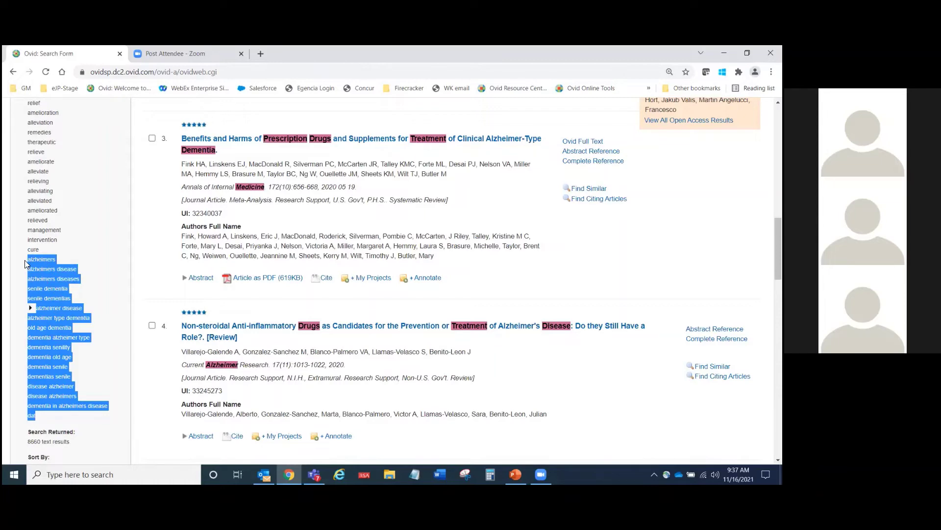
click(84, 168)
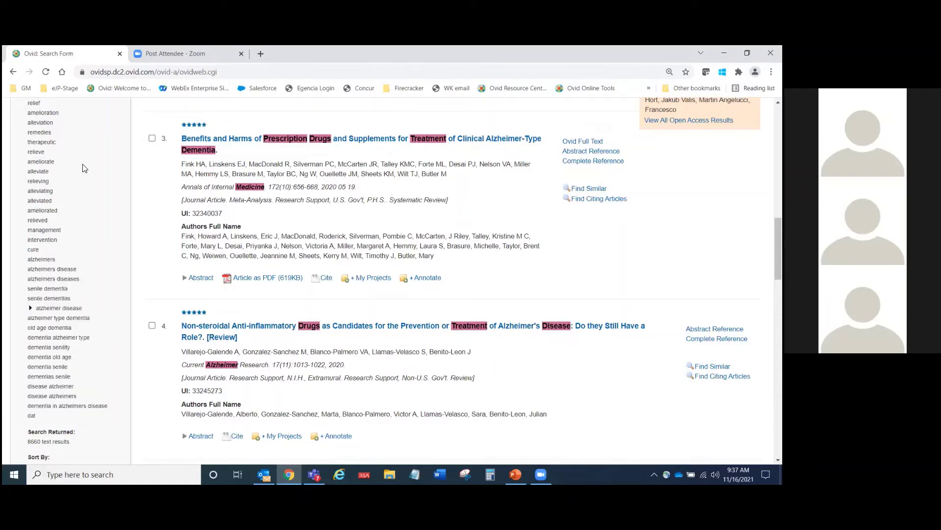
scroll(100, 192, up, 1)
scroll(102, 197, up, 6)
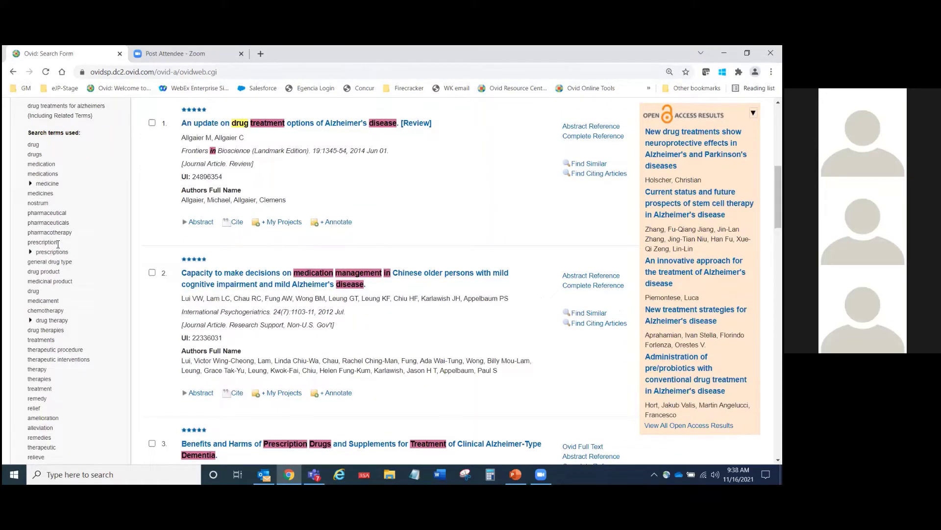
scroll(58, 244, up, 1)
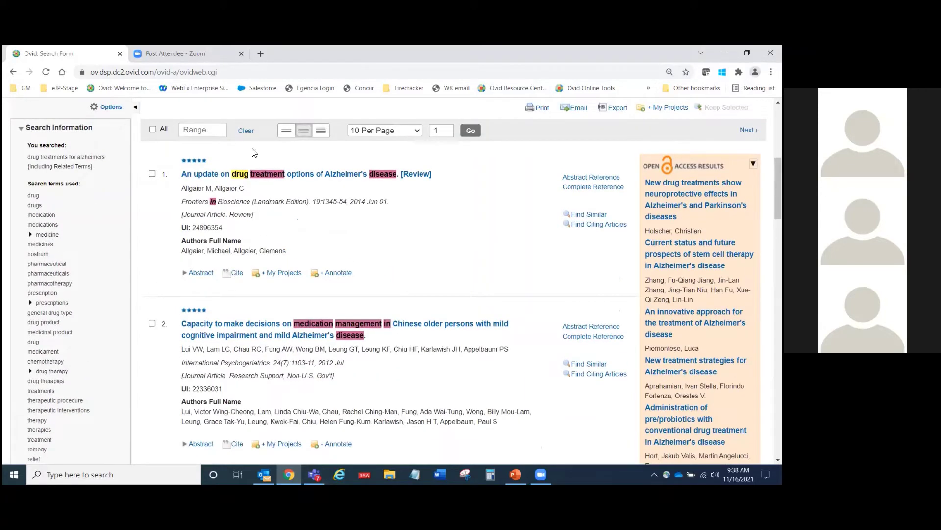
drag(201, 164, 181, 164)
drag(29, 158, 111, 156)
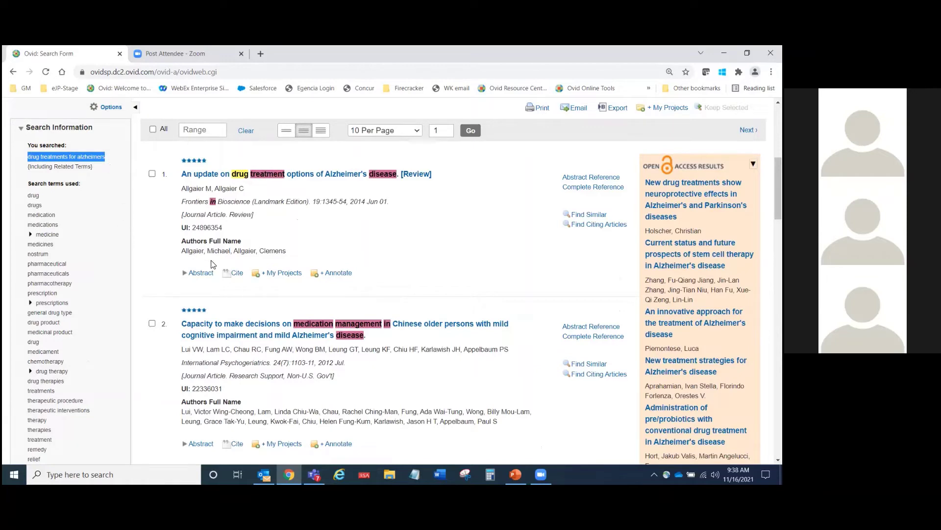
scroll(378, 278, up, 5)
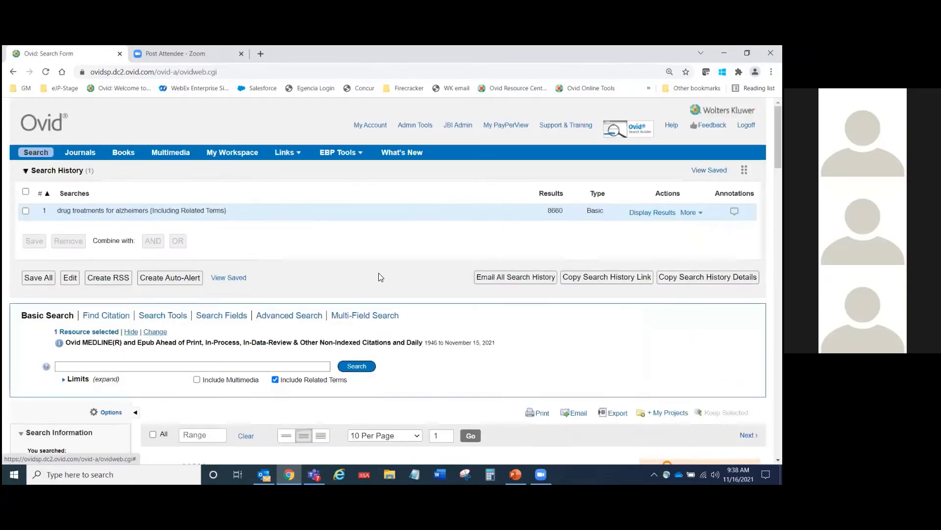
drag(548, 210, 563, 211)
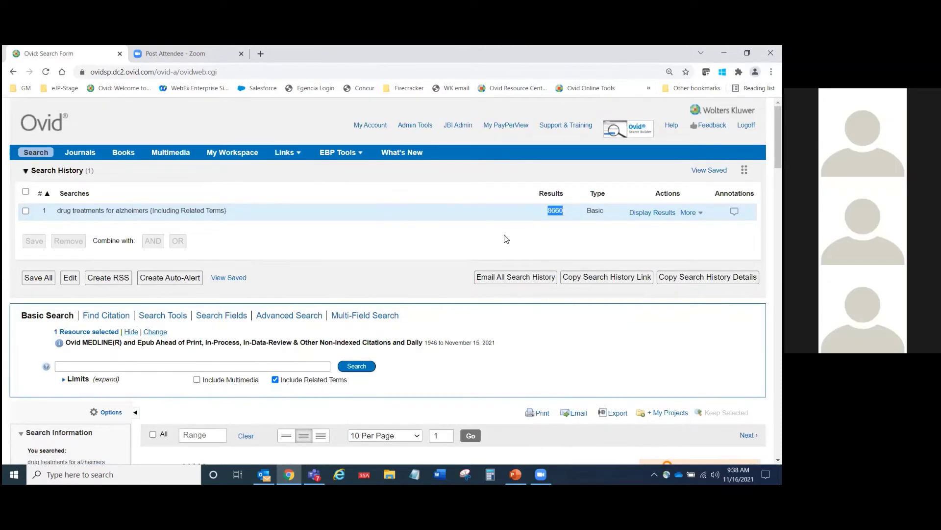
scroll(225, 182, down, 6)
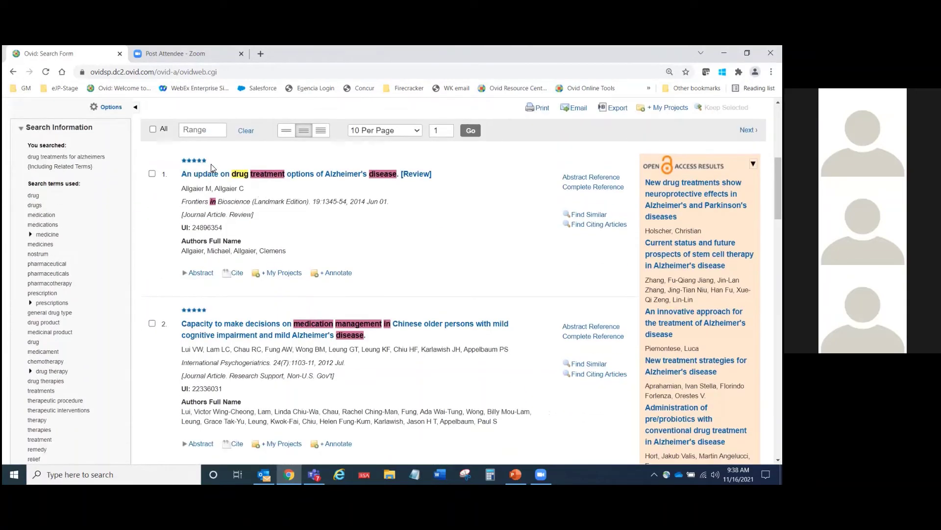
drag(206, 166, 182, 163)
click(153, 240)
drag(217, 161, 182, 163)
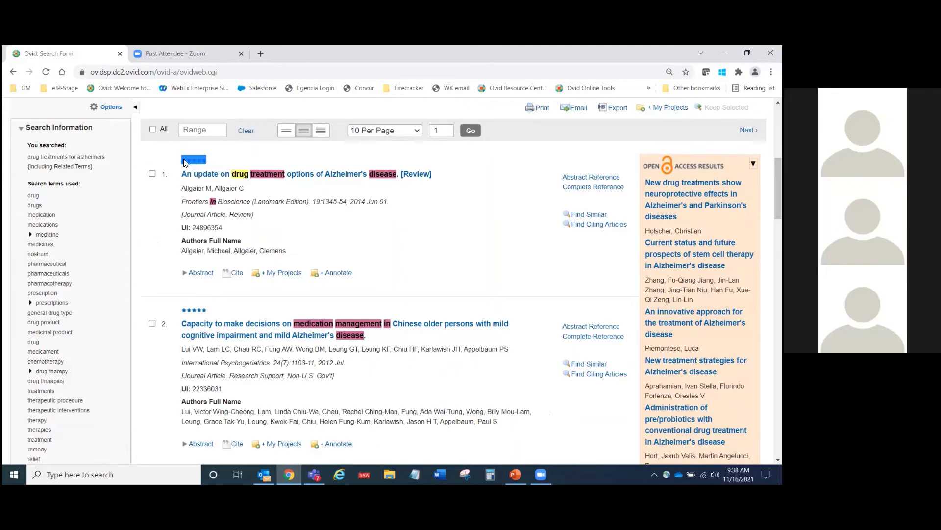
click(269, 165)
scroll(441, 204, up, 1)
scroll(440, 205, up, 3)
scroll(432, 220, down, 3)
scroll(429, 234, up, 6)
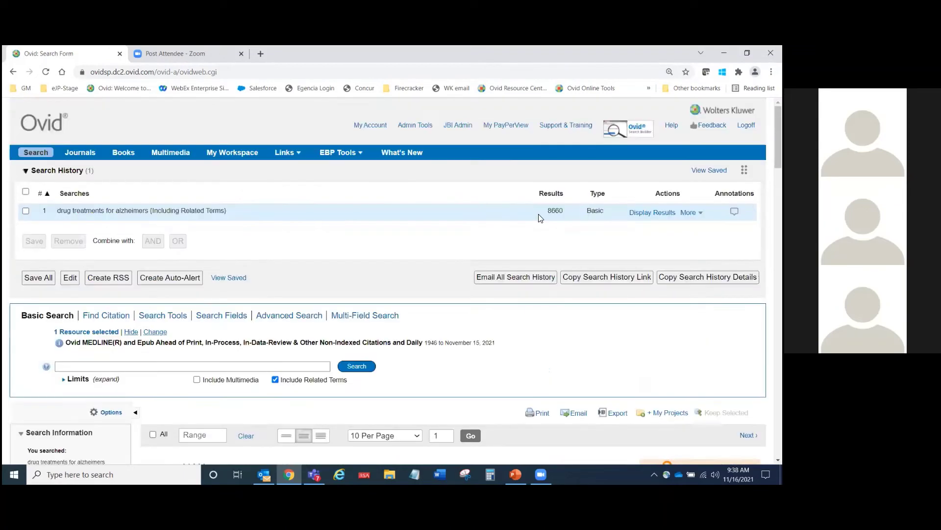
drag(549, 218, 555, 218)
drag(562, 218, 563, 219)
click(433, 244)
scroll(433, 244, down, 2)
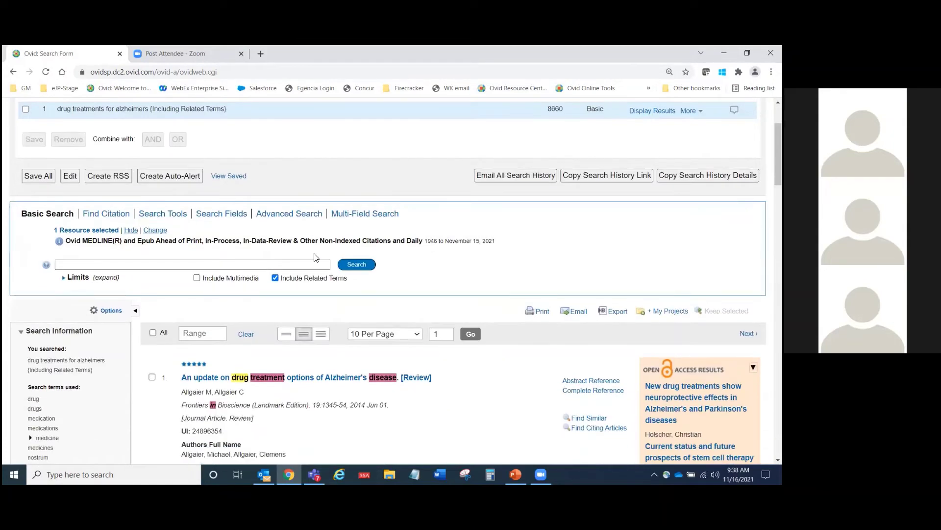
Step: Expand the Limits options under the search box, then open Additional Limits
click(105, 278)
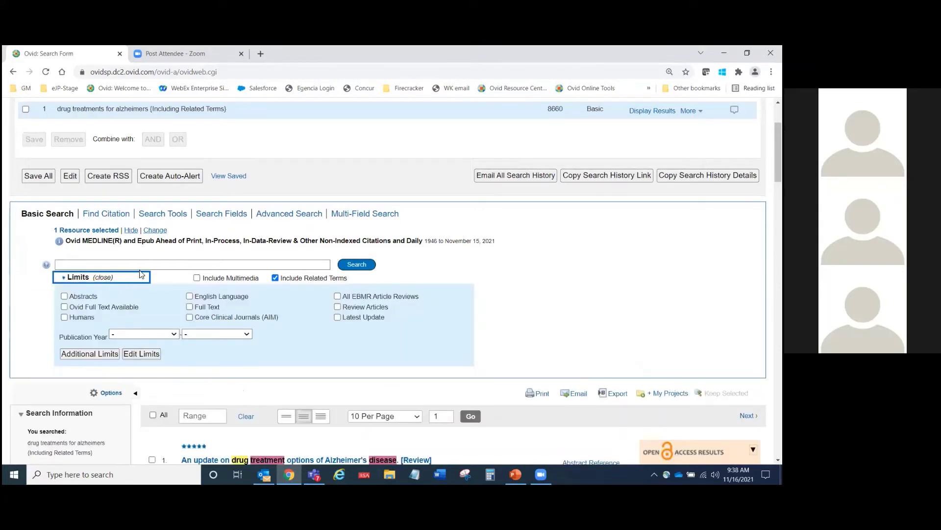
click(143, 264)
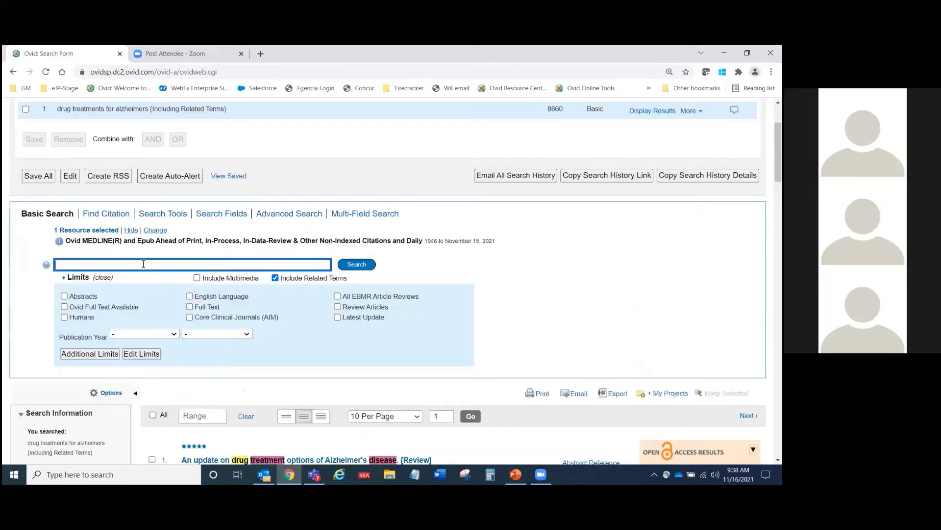
click(77, 279)
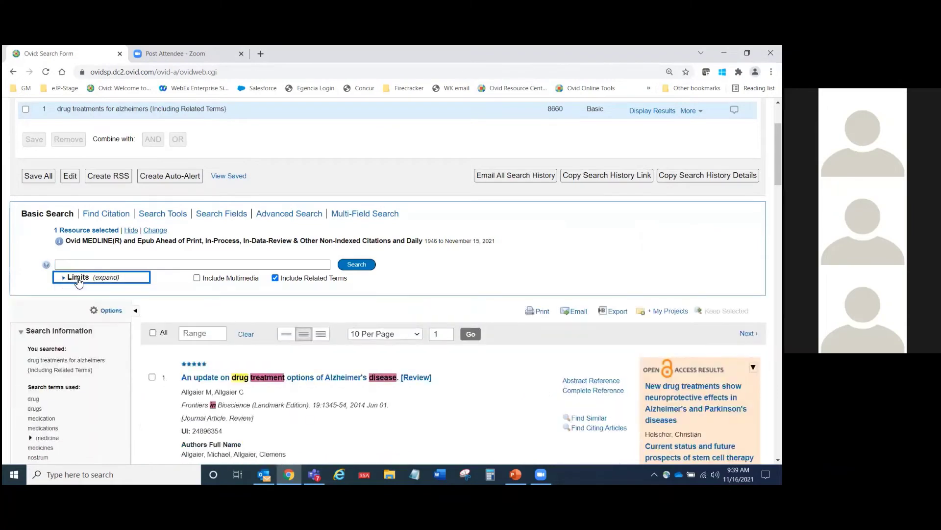
click(78, 278)
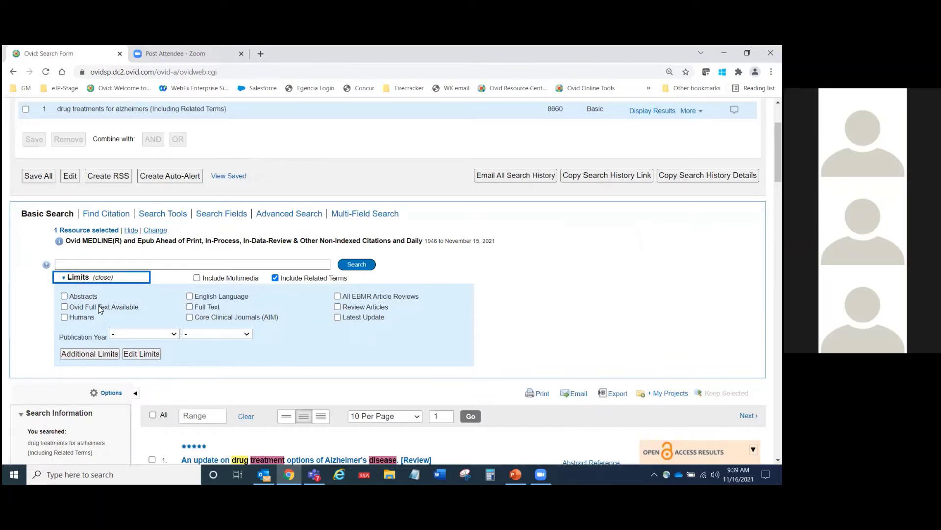
click(87, 353)
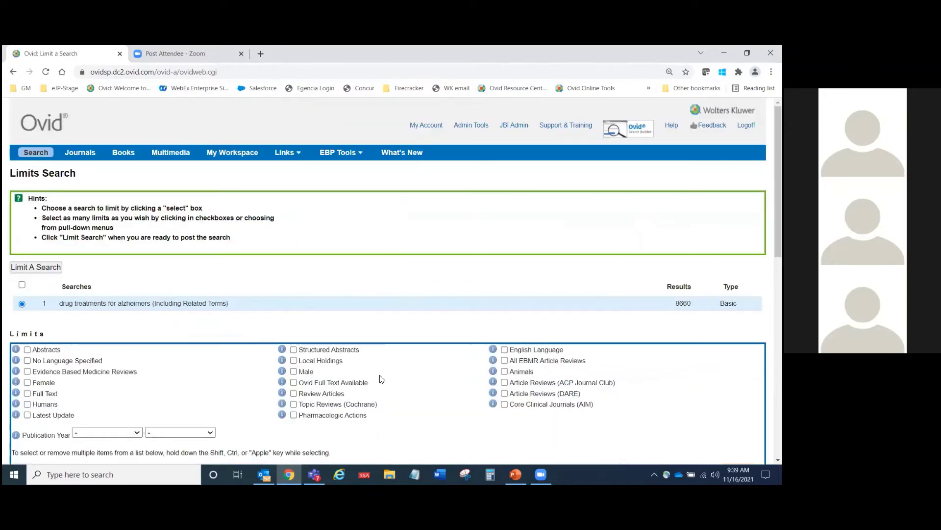
Step: Limit the search to Humans with publication years 2019 to Current
scroll(378, 377, down, 4)
scroll(380, 377, down, 5)
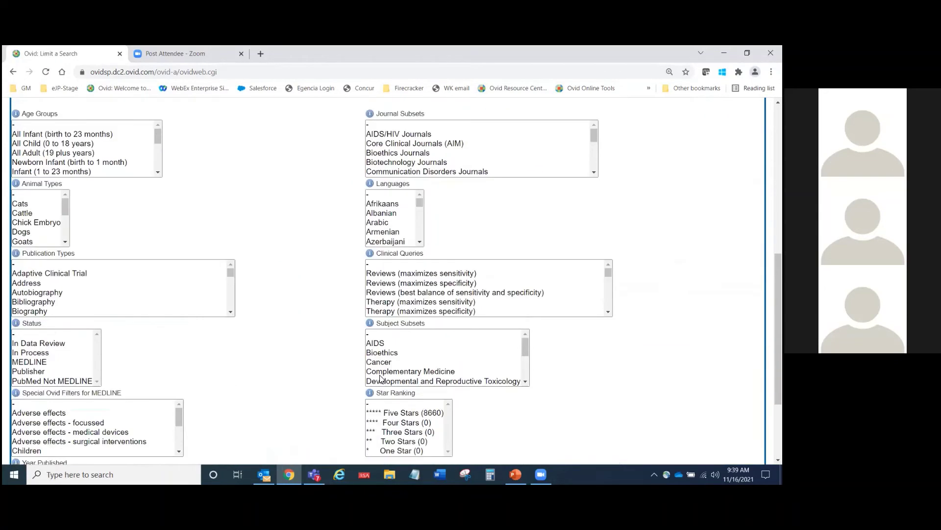
scroll(380, 377, up, 3)
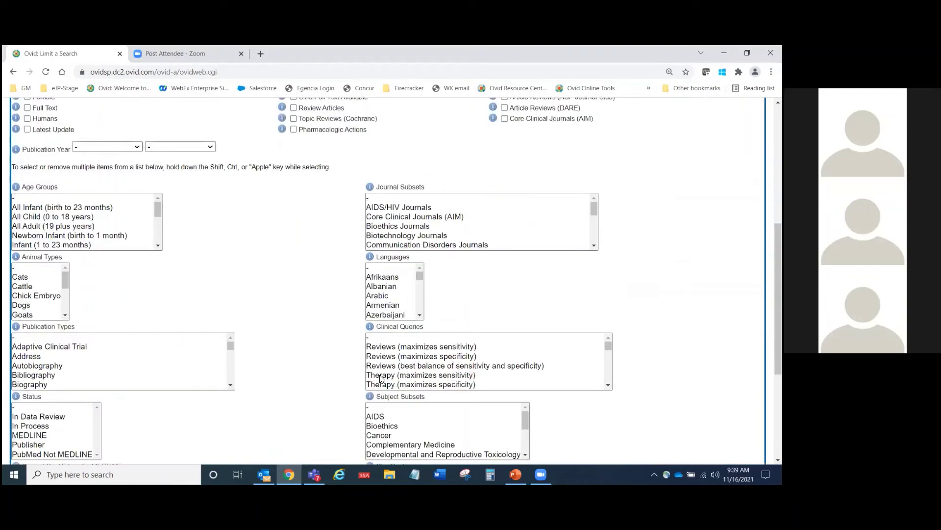
scroll(381, 379, up, 4)
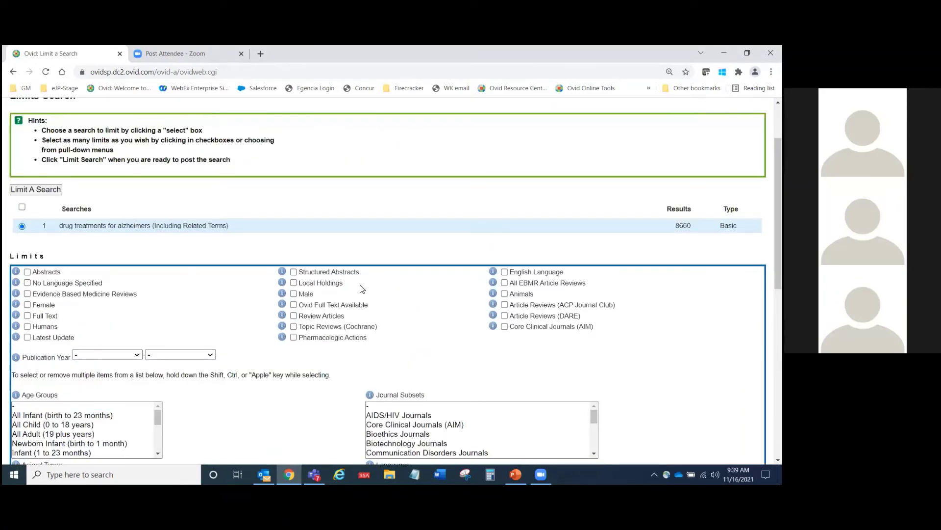
click(27, 327)
scroll(198, 340, down, 1)
click(138, 305)
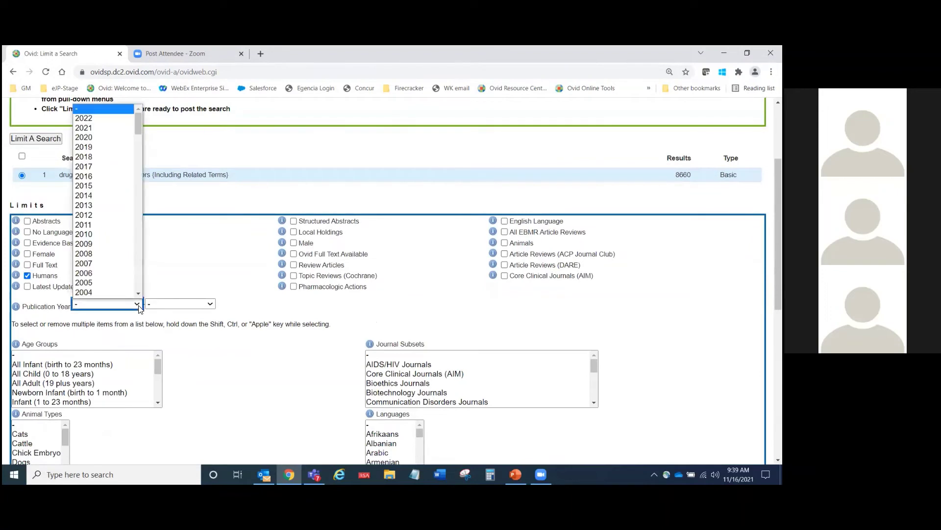
click(94, 147)
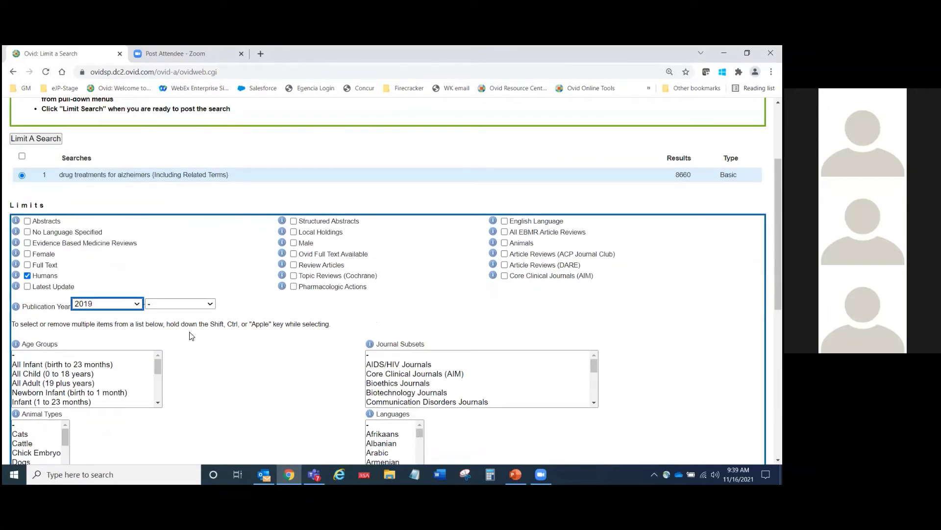
click(208, 306)
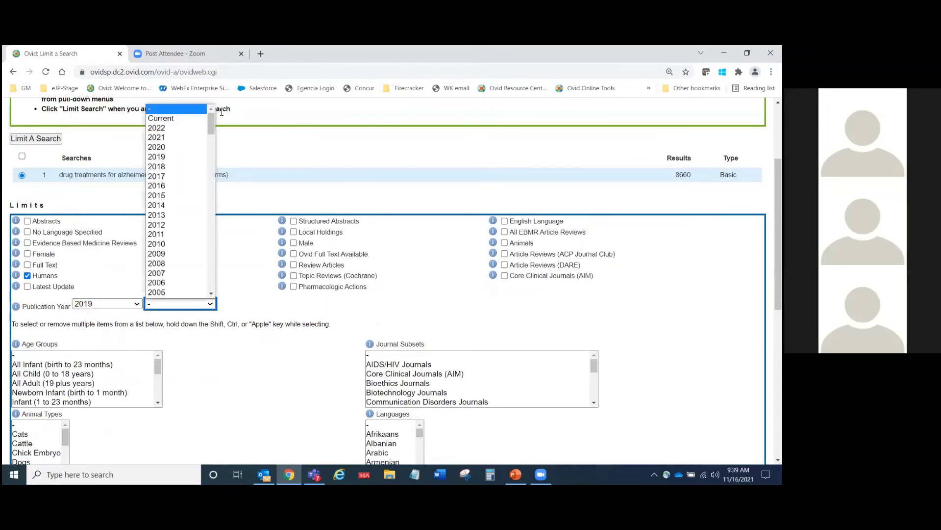
click(190, 119)
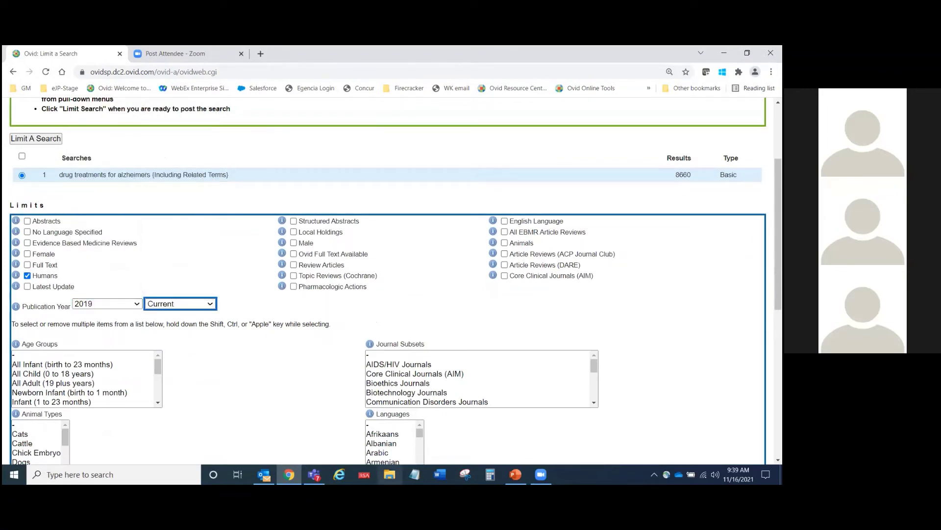
click(312, 446)
Step: Select English and French in the Languages list
scroll(313, 442, down, 2)
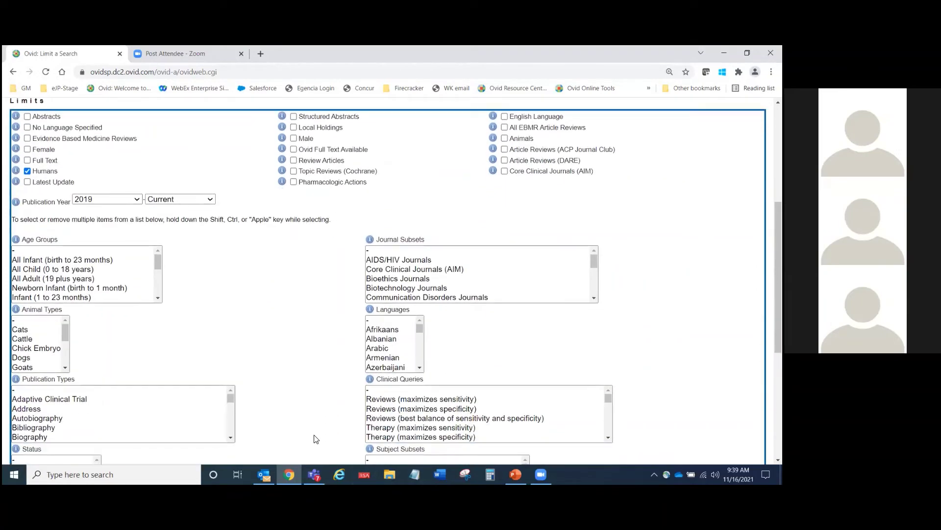
scroll(316, 438, down, 2)
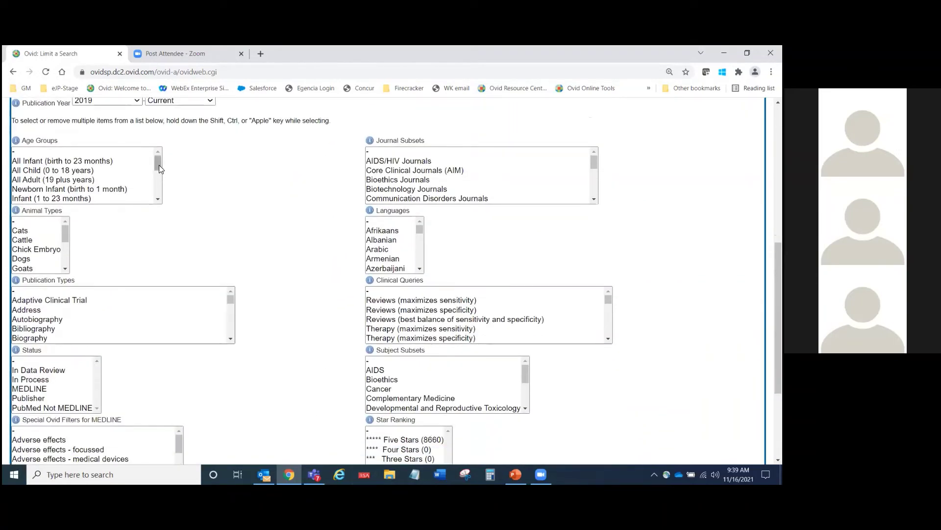
drag(159, 165, 157, 164)
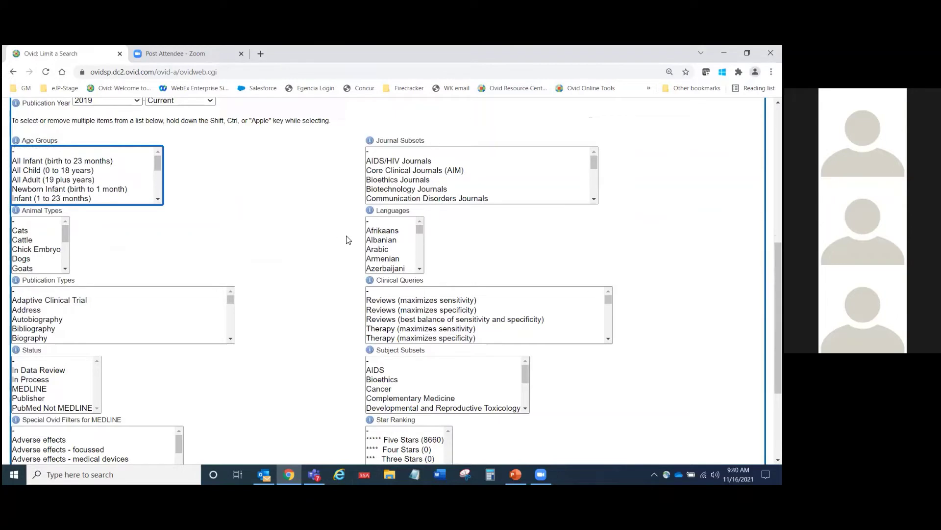
click(421, 263)
scroll(421, 260, down, 2)
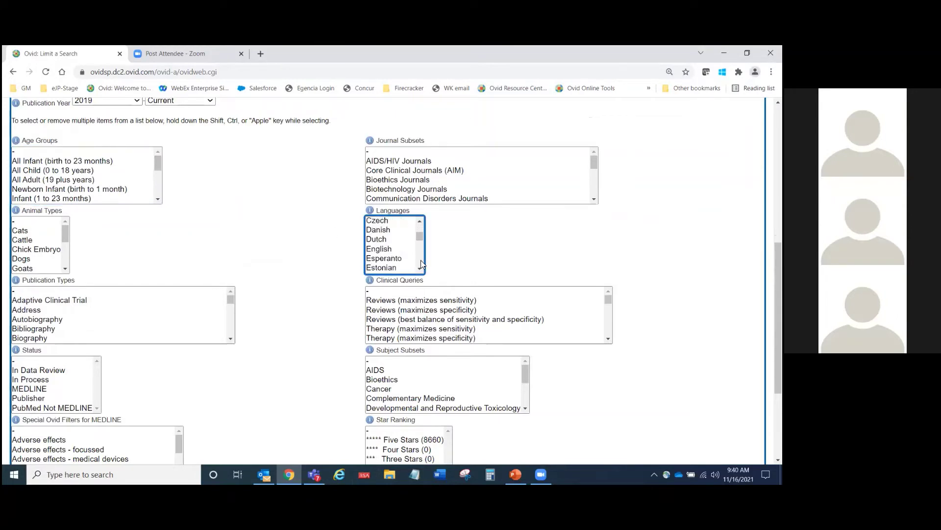
click(394, 233)
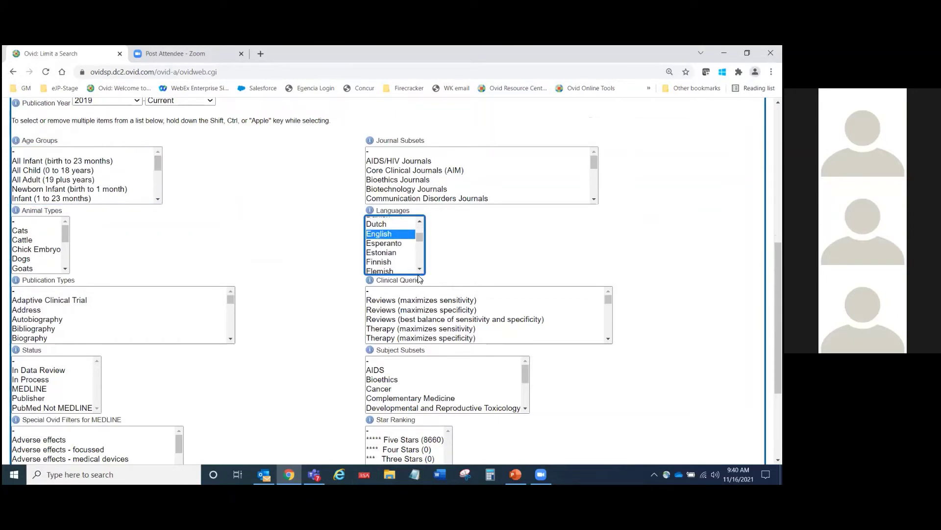
scroll(416, 270, down, 1)
ctrl+click(396, 262)
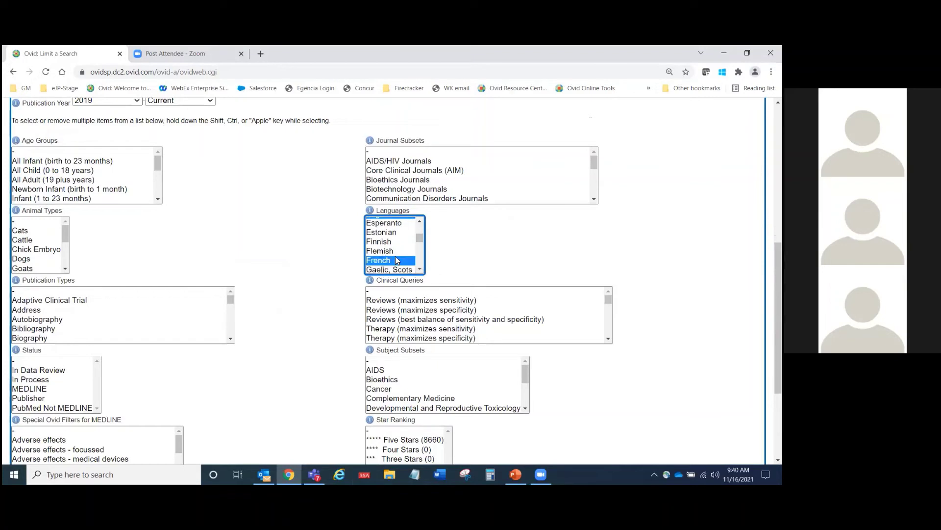
scroll(423, 226, up, 1)
scroll(422, 267, down, 1)
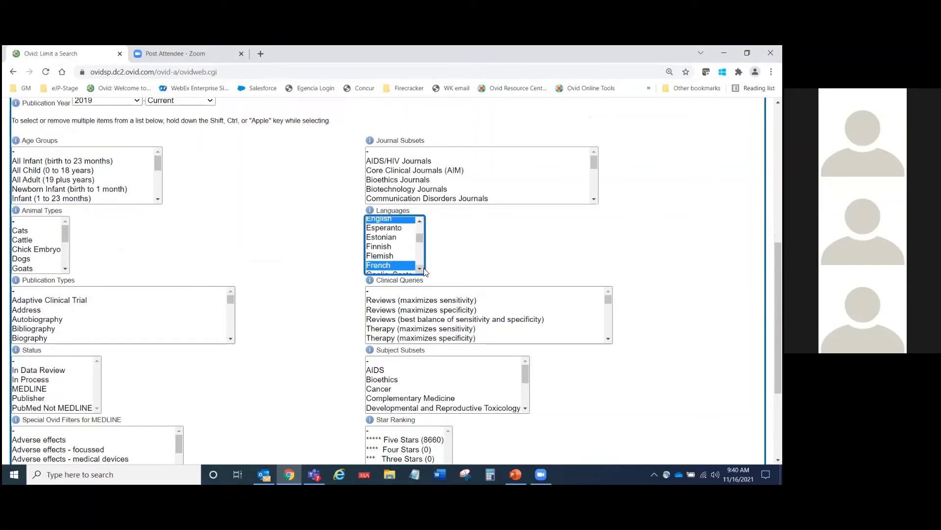
click(291, 271)
scroll(292, 272, down, 1)
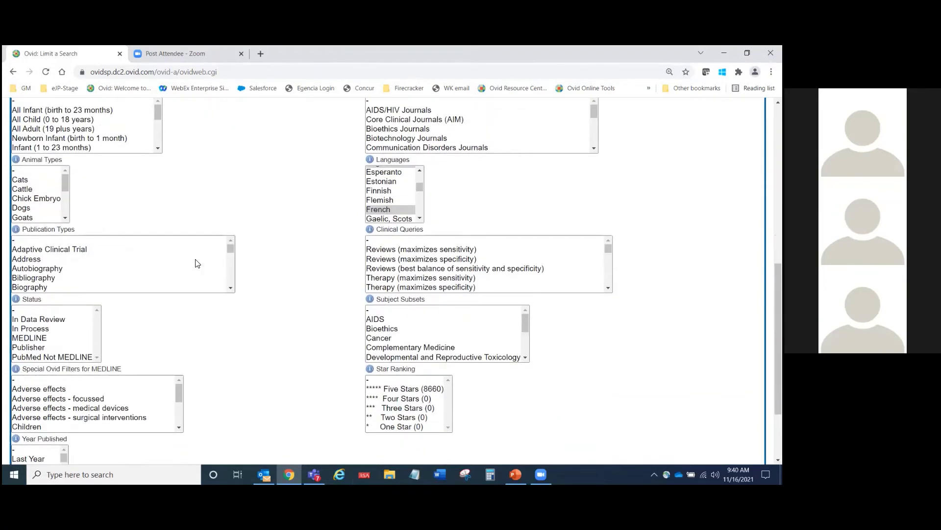
Step: Look through the available publication types, then return to the top of the Limits page
click(230, 287)
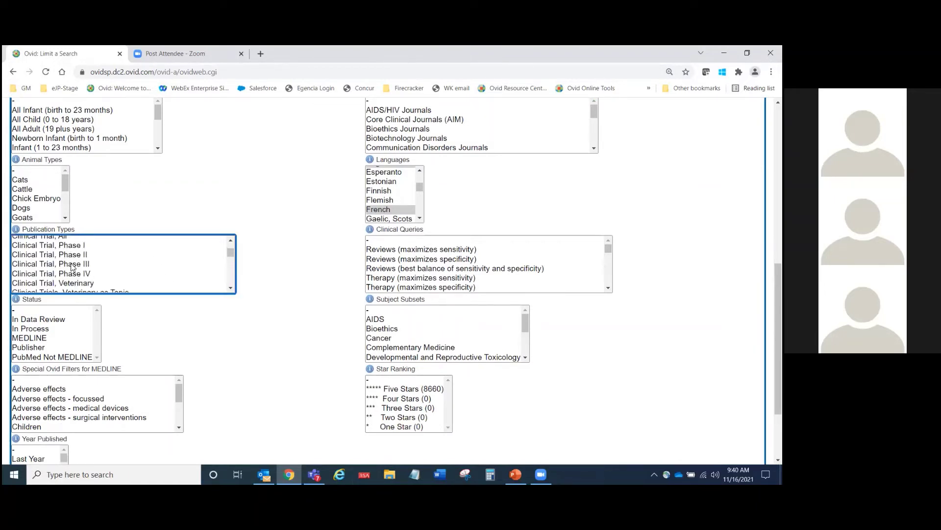
scroll(232, 280, down, 5)
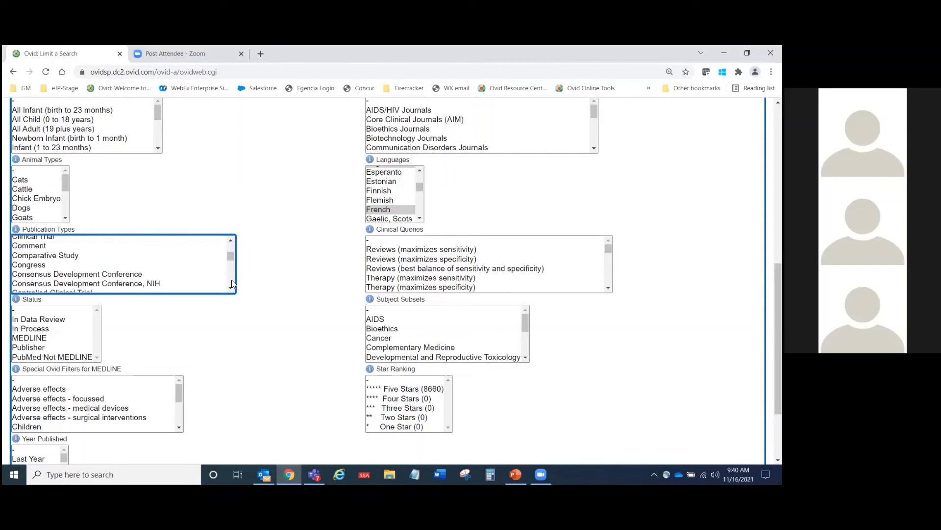
scroll(232, 279, down, 5)
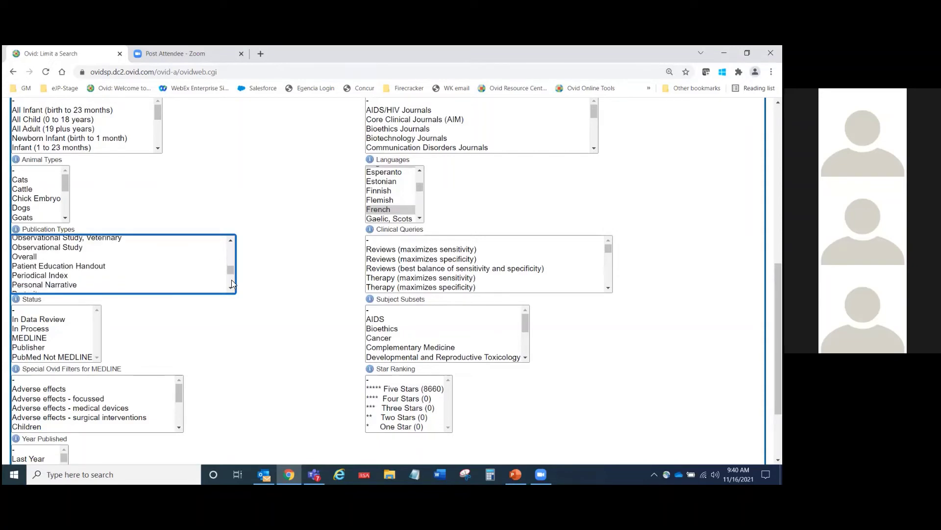
click(310, 327)
scroll(309, 326, down, 3)
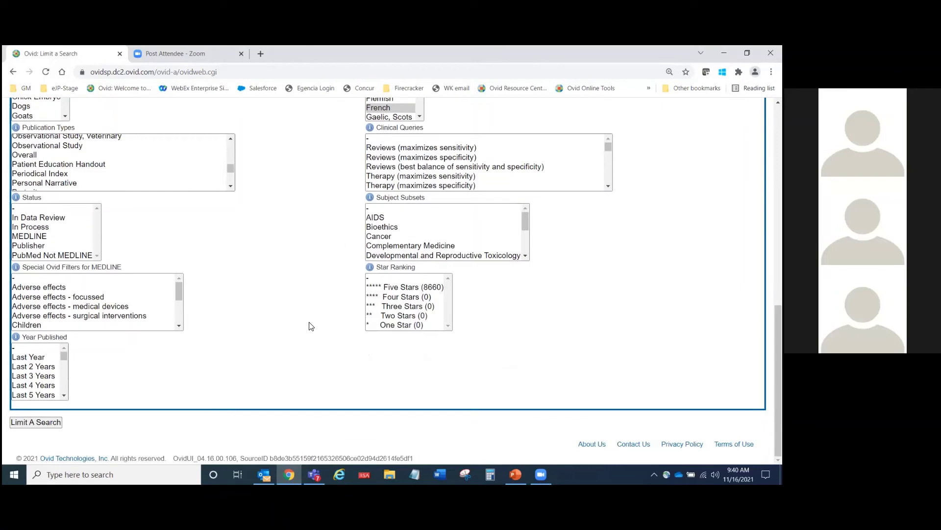
scroll(310, 326, up, 10)
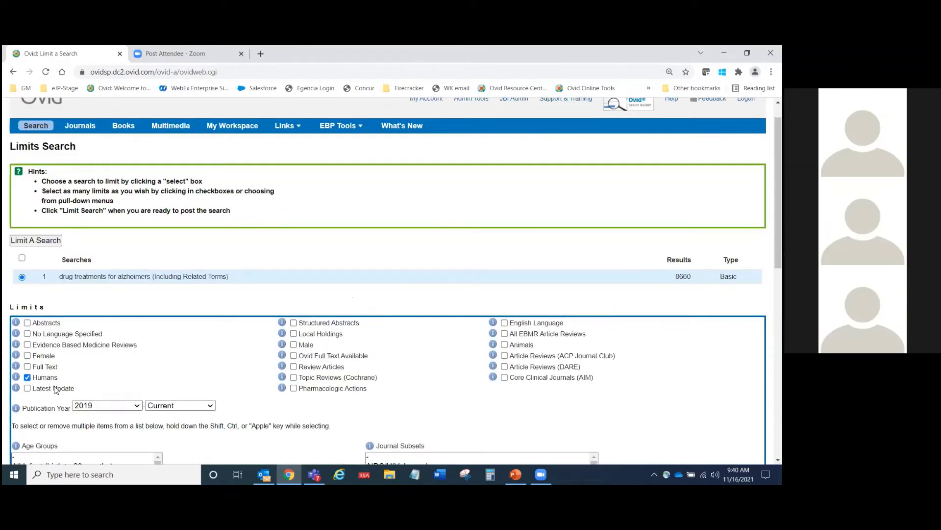
Step: Apply the Humans, 2019–Current, English/French limits to search 1, giving 1145 results on line 2
click(42, 245)
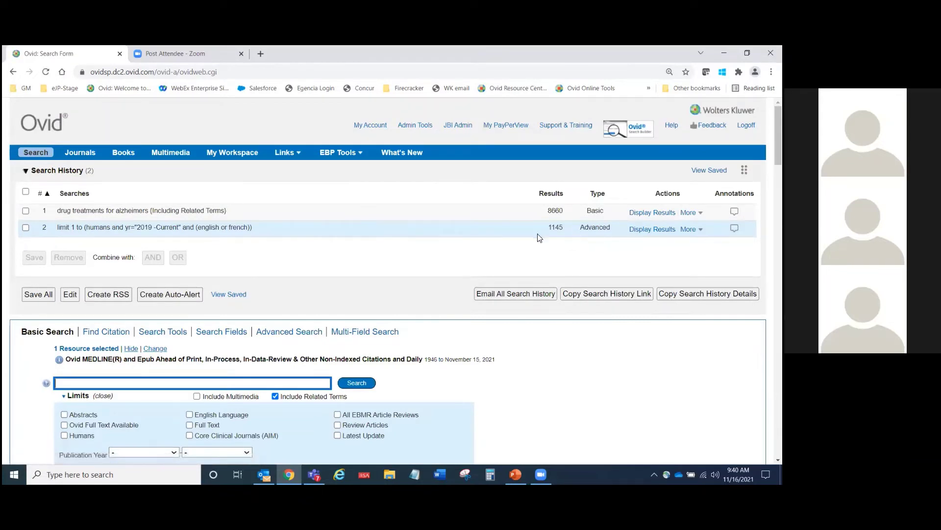
drag(550, 231, 566, 229)
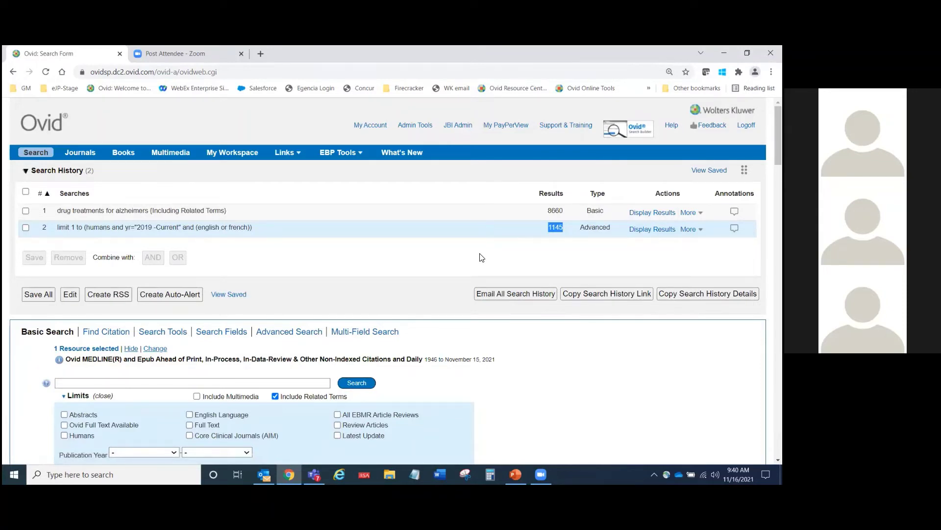
drag(137, 228, 159, 225)
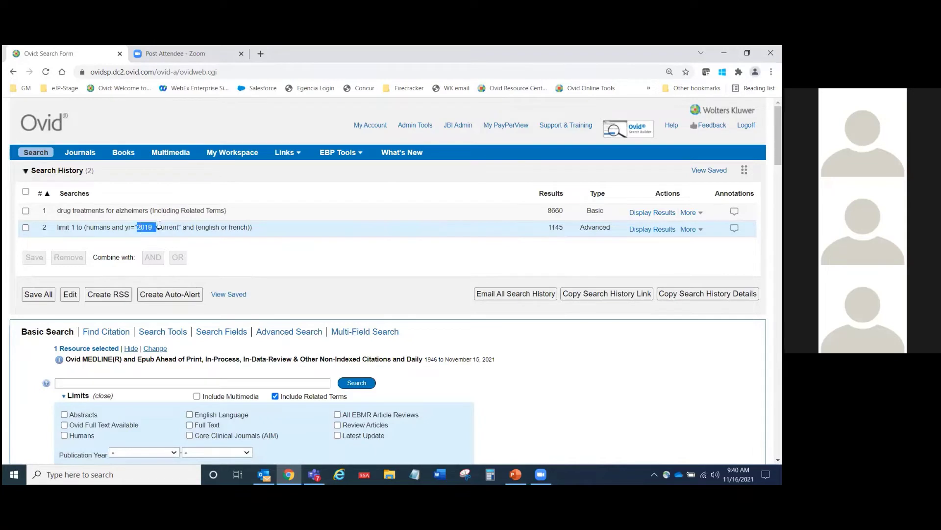
click(405, 270)
scroll(413, 277, down, 1)
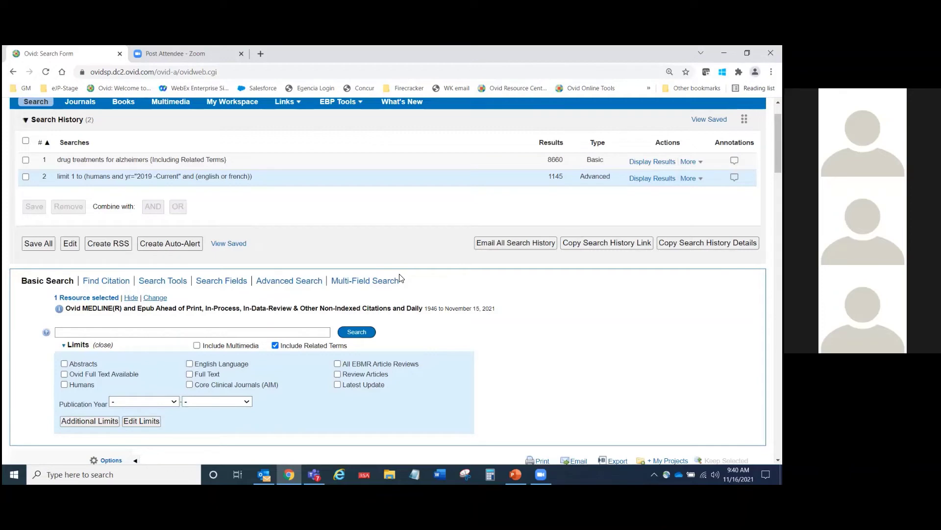
Step: Preview the abstract of result 5, 'Research Progress of Alzheimer's Disease Therapeutic Drugs', then open its complete reference
scroll(399, 278, down, 7)
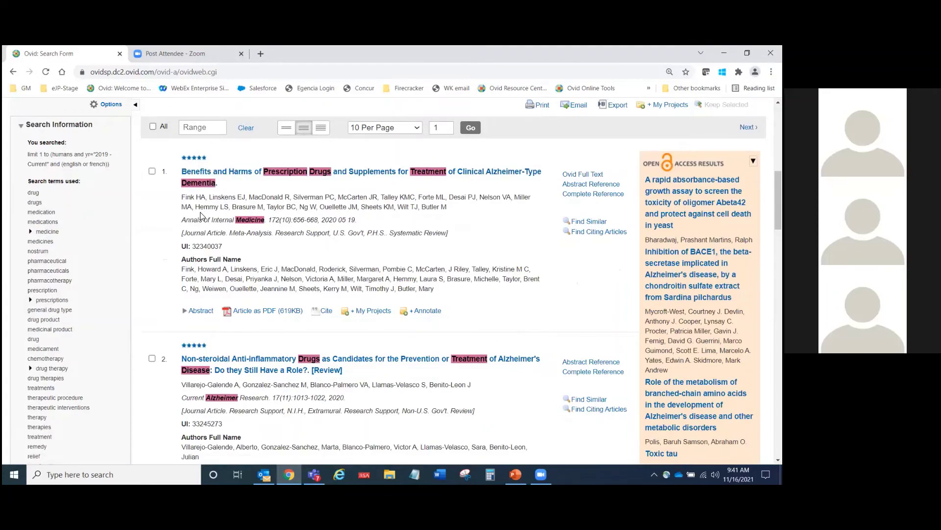
scroll(200, 216, down, 7)
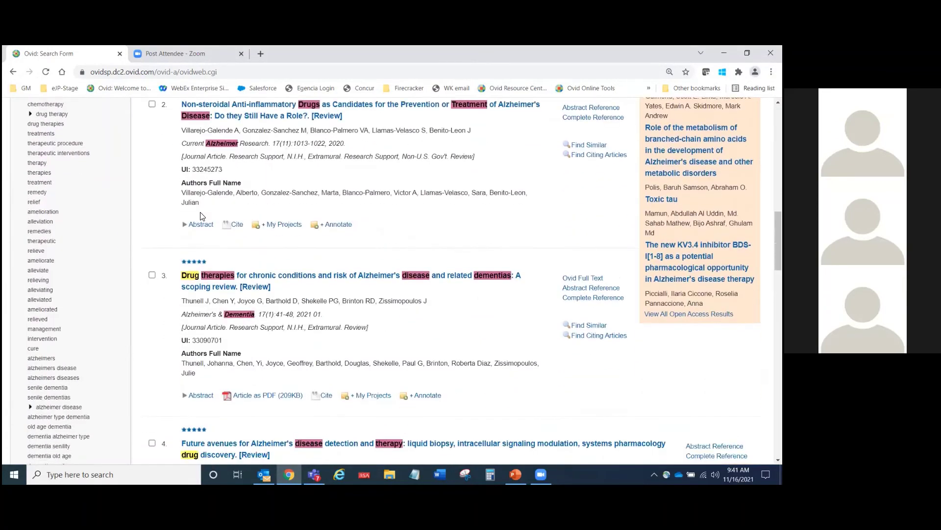
scroll(200, 215, down, 6)
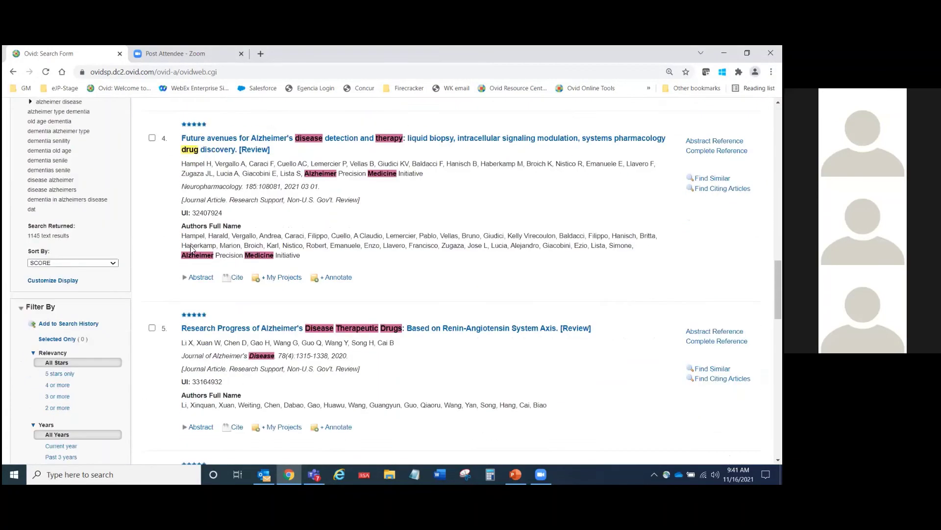
scroll(191, 249, down, 1)
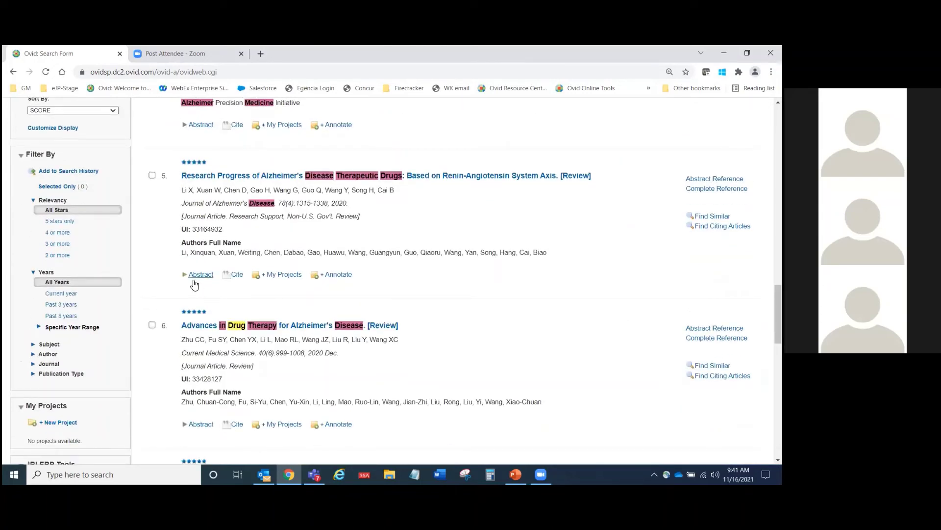
click(200, 275)
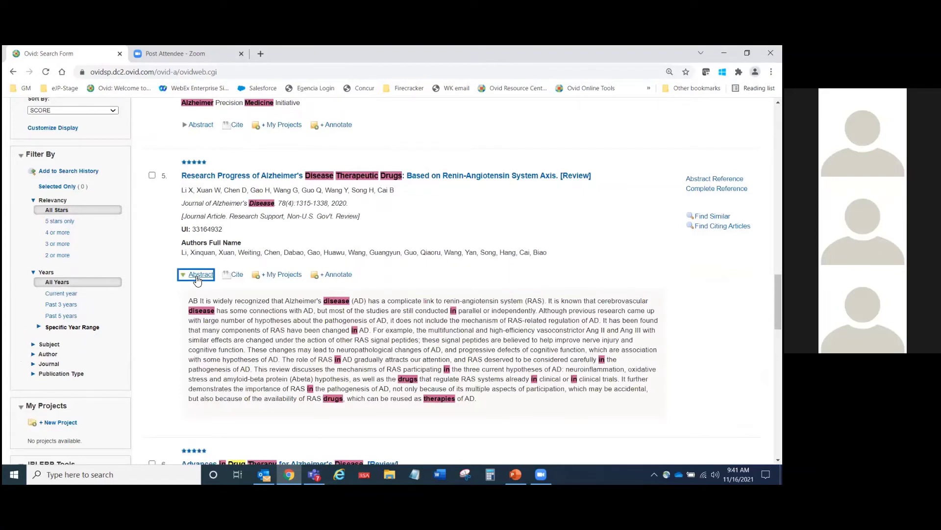
click(199, 275)
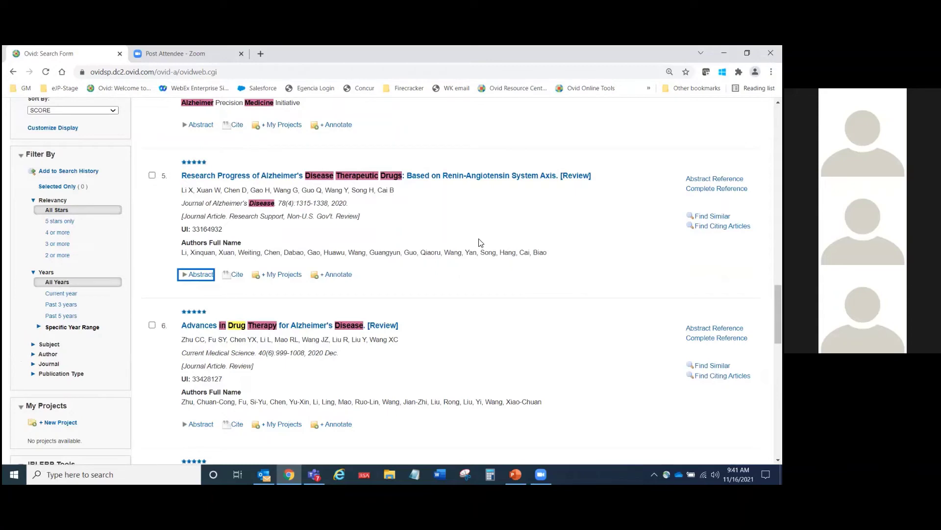
click(717, 189)
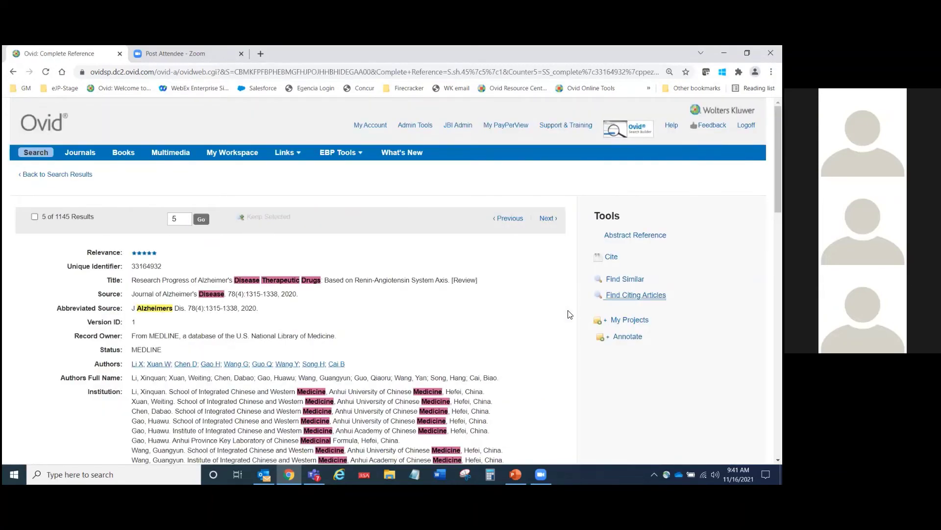
scroll(569, 314, down, 2)
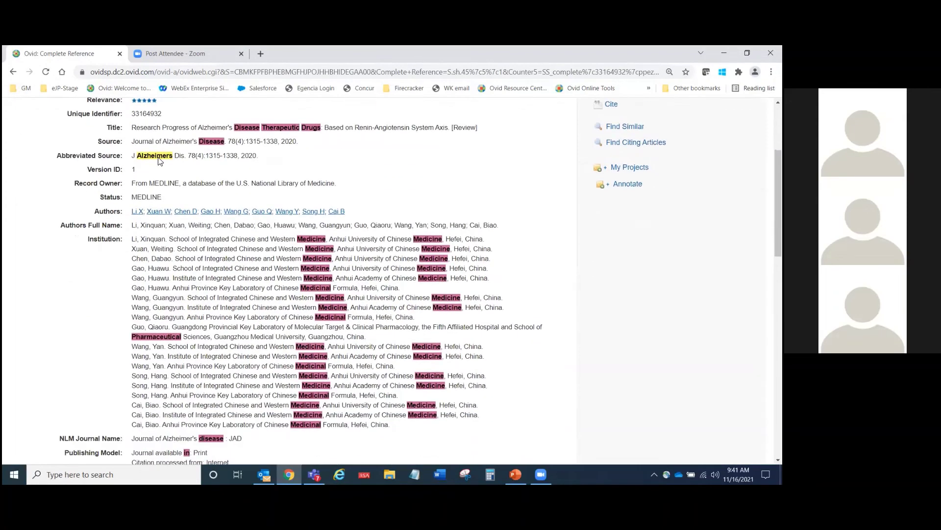
drag(108, 128, 121, 141)
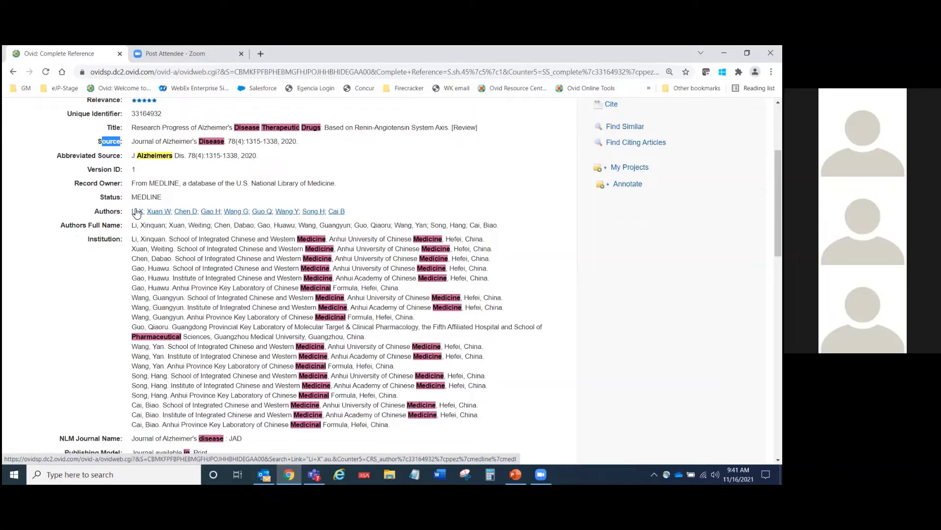
scroll(81, 268, down, 3)
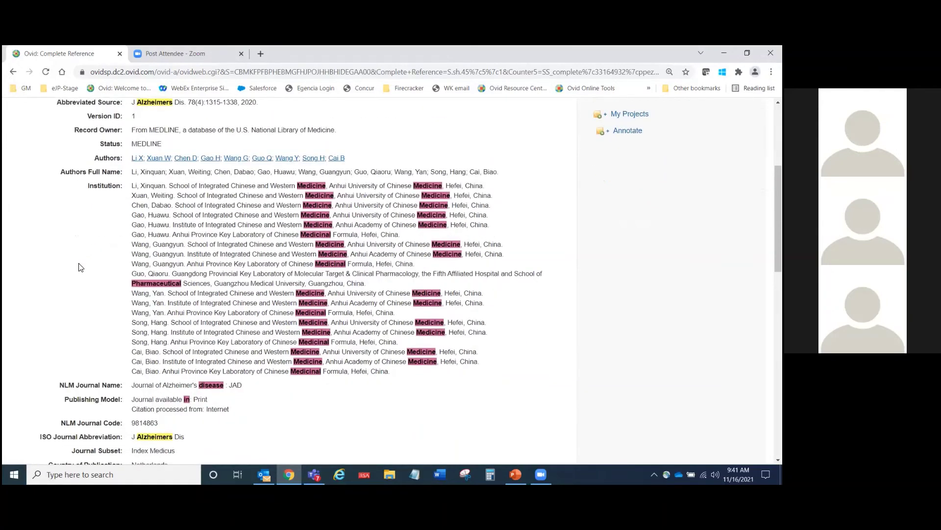
scroll(81, 267, down, 3)
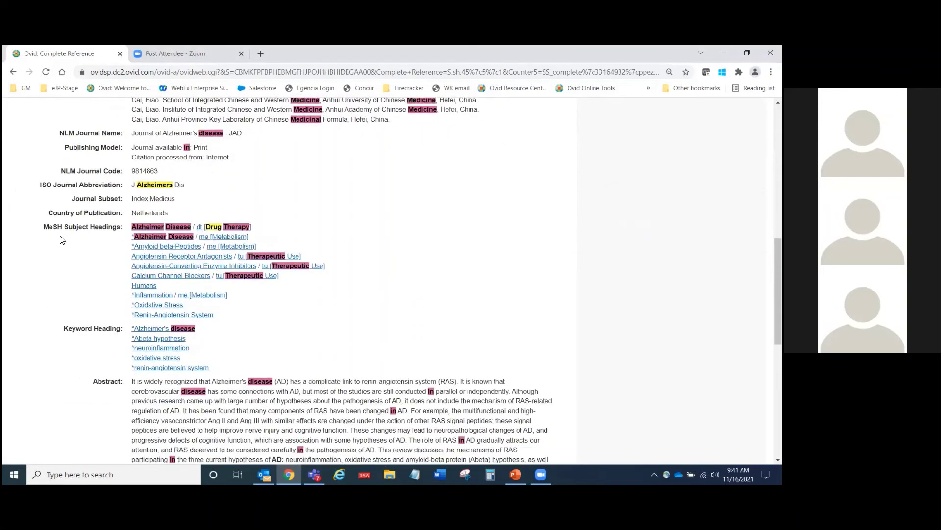
drag(46, 228, 122, 227)
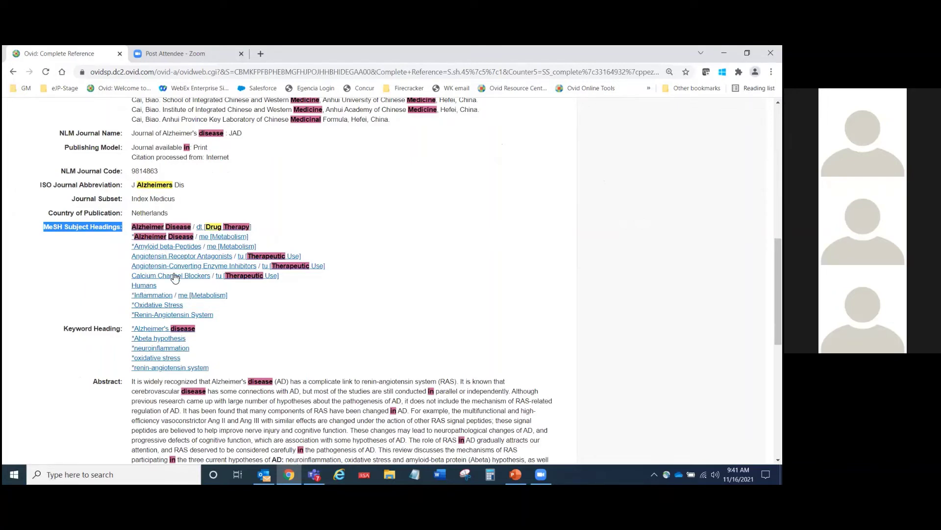
click(107, 286)
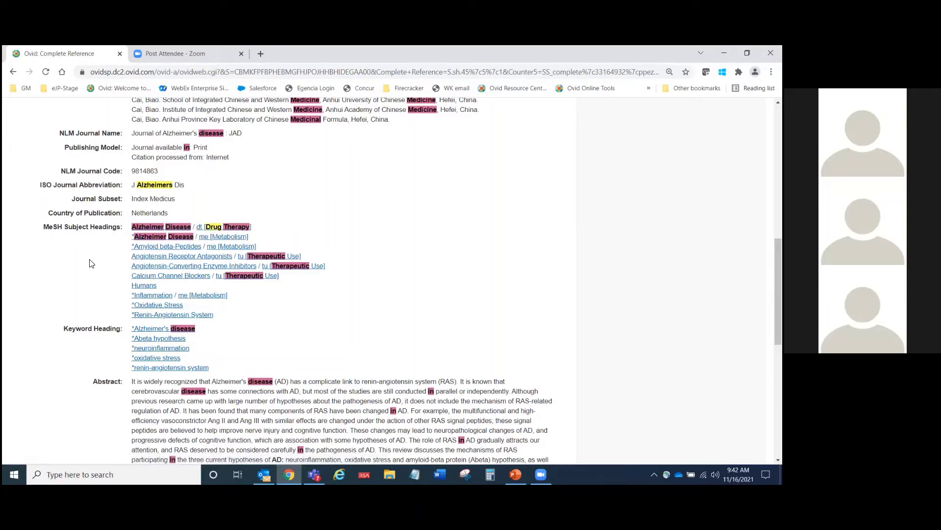
scroll(82, 285, down, 1)
scroll(82, 285, down, 4)
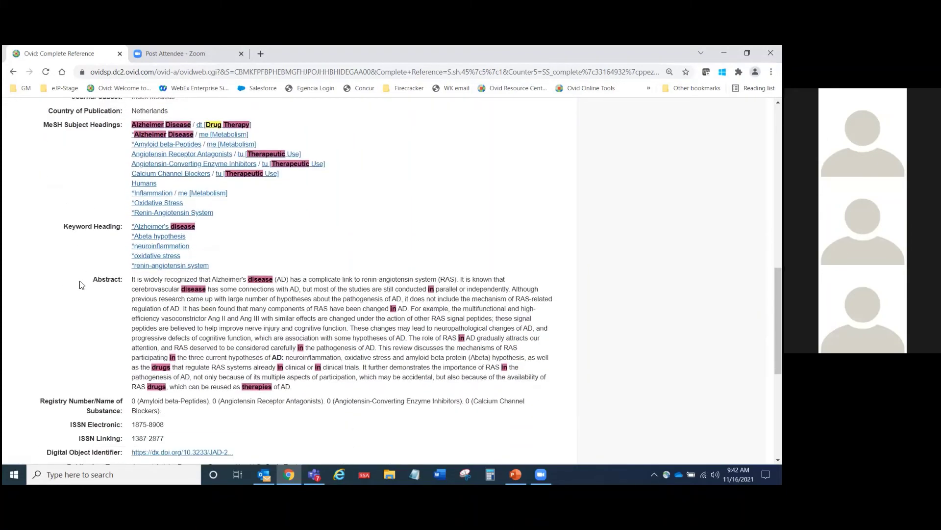
scroll(114, 226, down, 2)
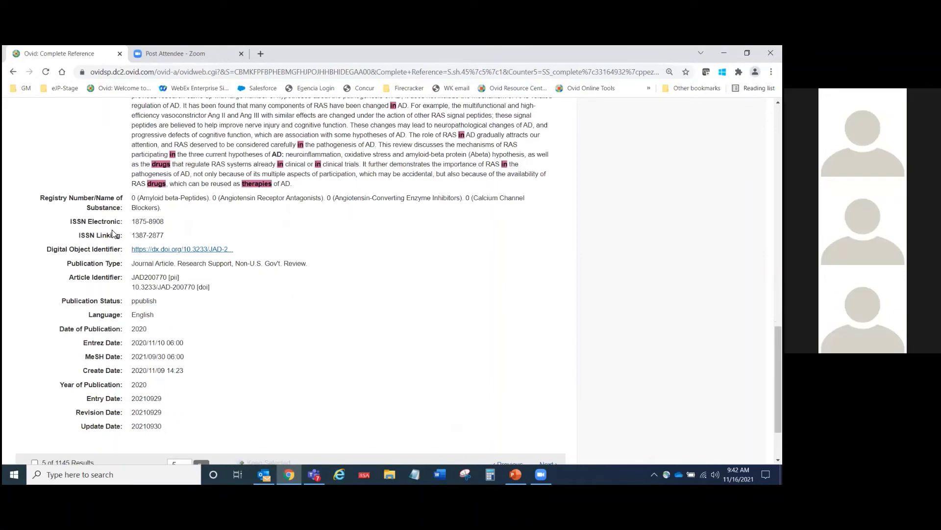
scroll(113, 233, up, 10)
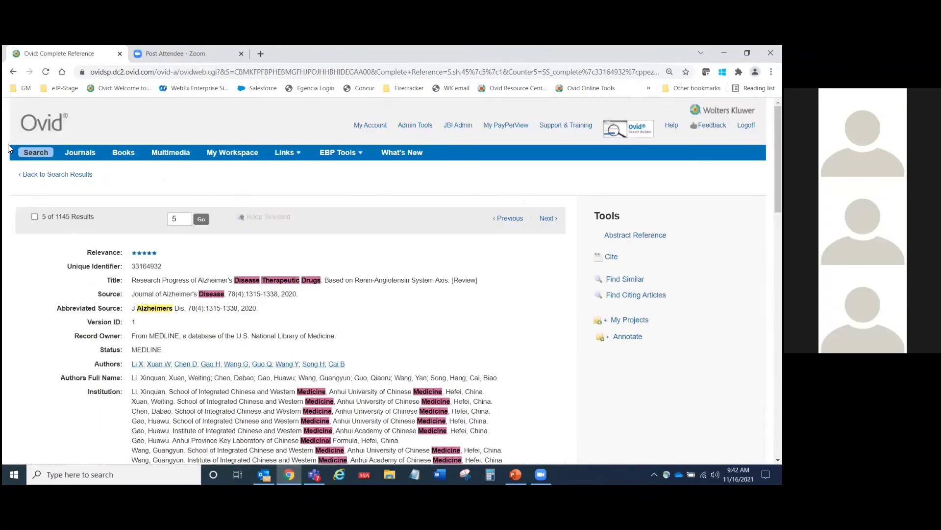
Step: Return to the 1145 results list and browse results 5–14 before going back to the top
click(47, 175)
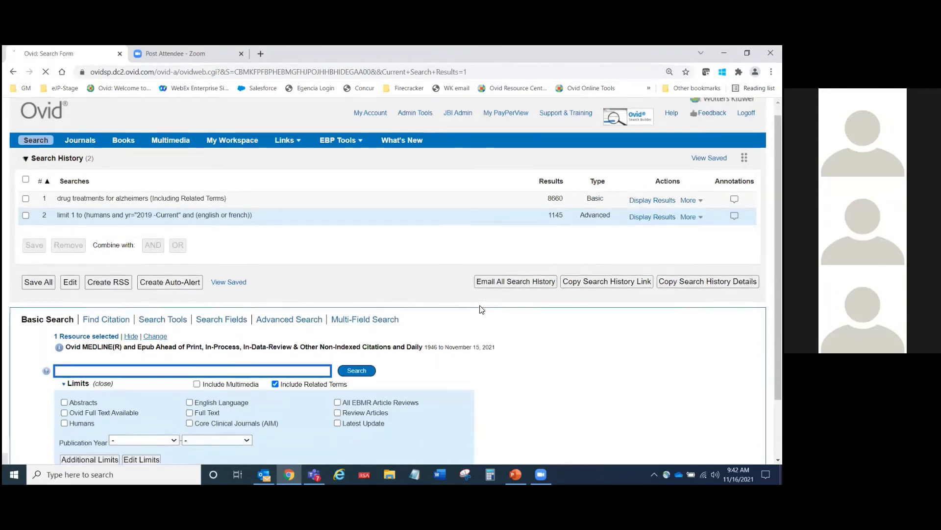
scroll(482, 309, down, 6)
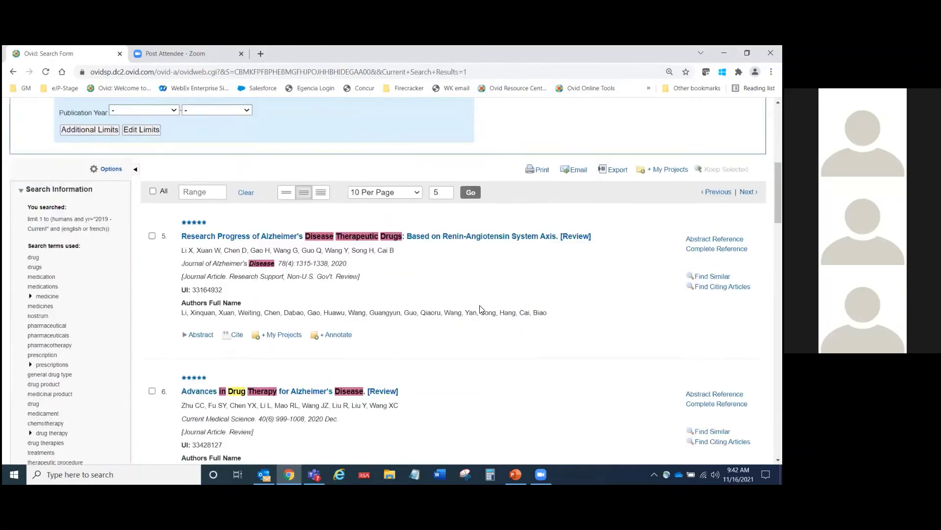
scroll(481, 309, down, 2)
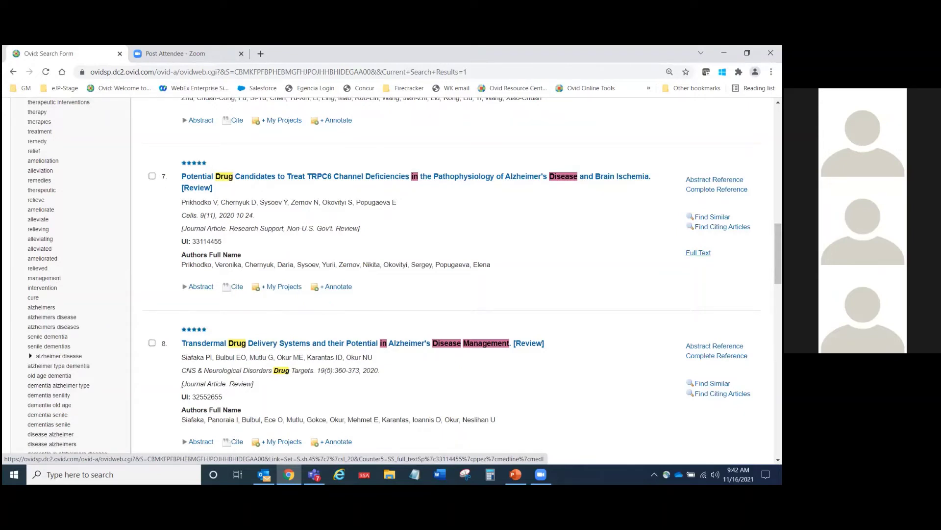
scroll(698, 252, down, 1)
scroll(397, 281, down, 7)
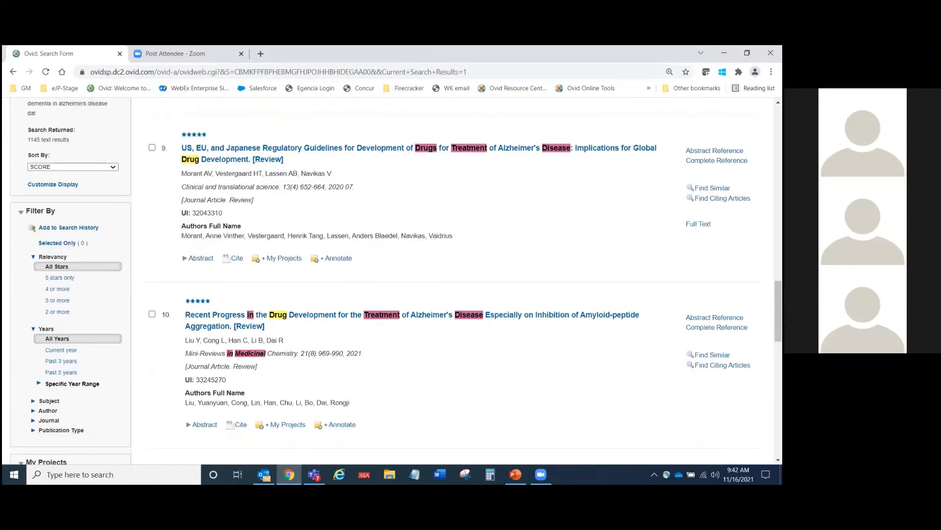
scroll(397, 281, down, 7)
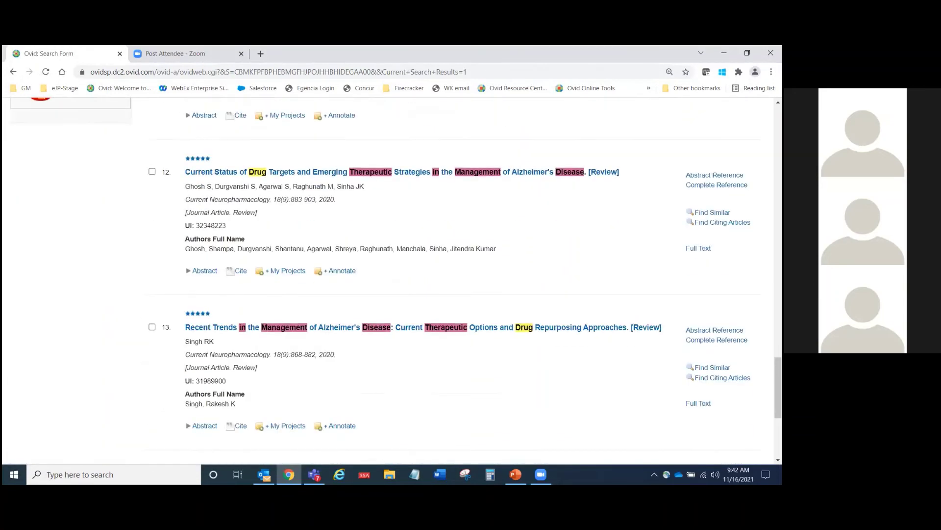
scroll(397, 281, down, 2)
scroll(397, 281, up, 4)
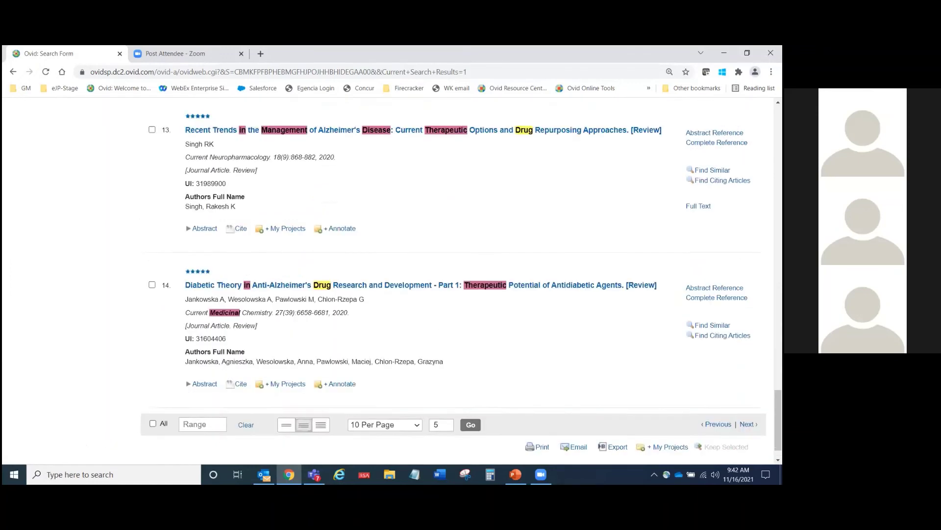
scroll(397, 280, up, 3)
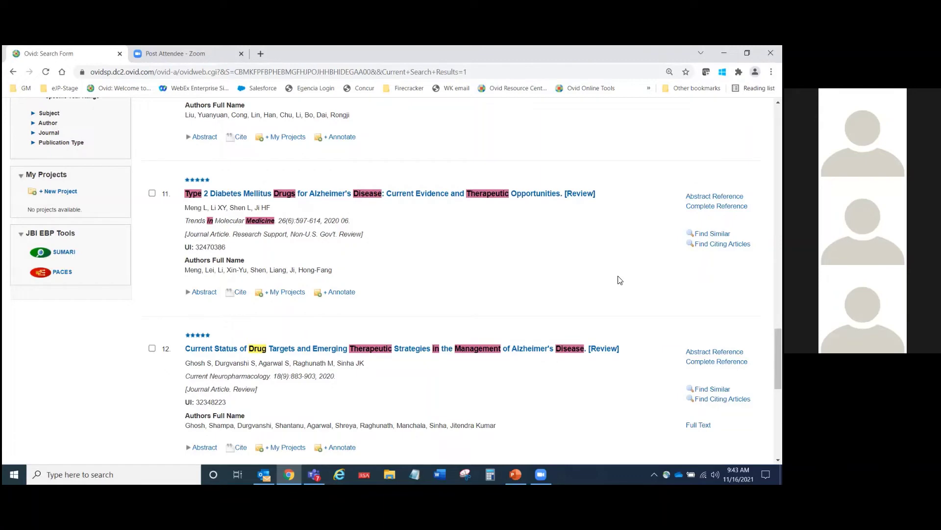
scroll(620, 280, up, 3)
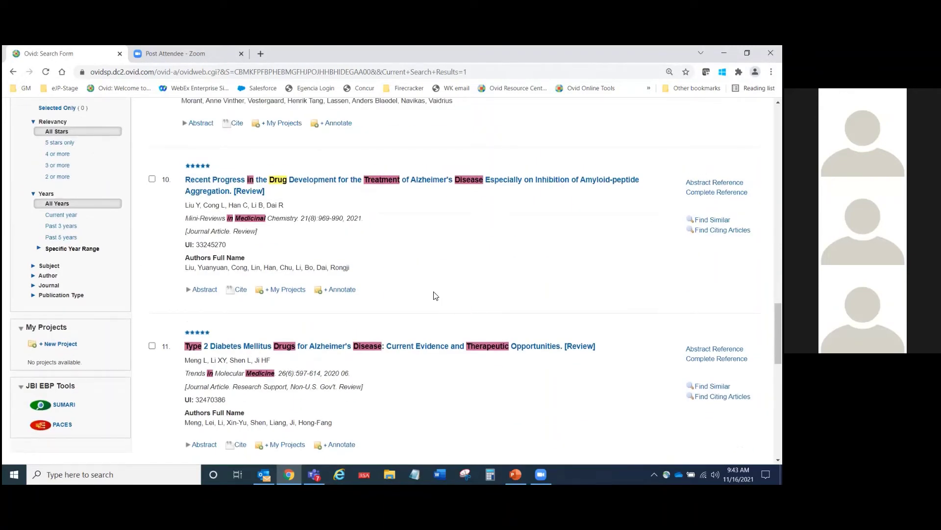
scroll(434, 295, up, 5)
scroll(395, 283, up, 2)
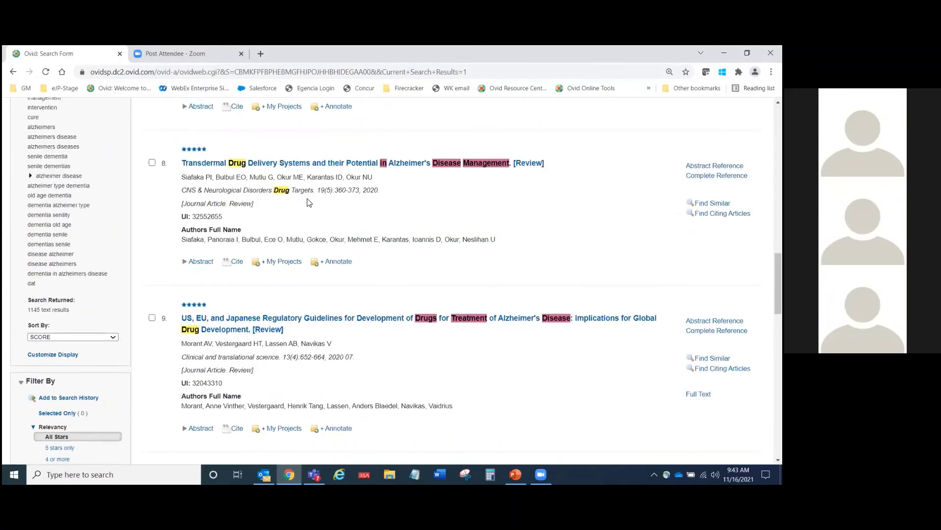
scroll(319, 222, up, 3)
scroll(320, 221, up, 3)
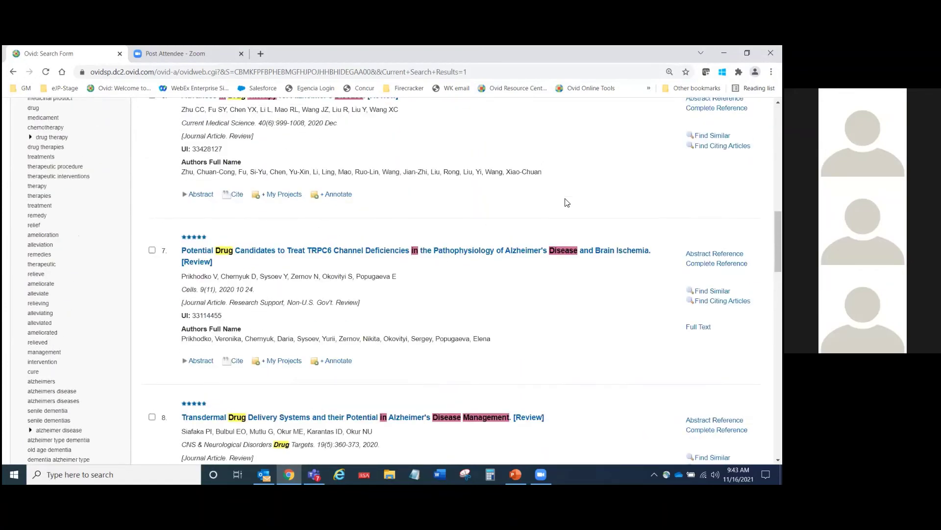
scroll(564, 211, up, 5)
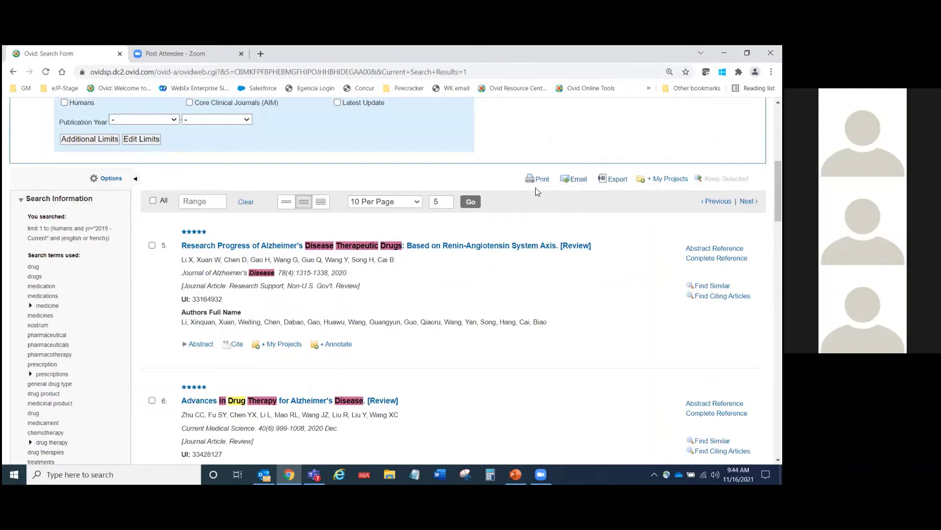
Step: Tick results 5, 7 and 8 in the results list
scroll(778, 192, down, 20)
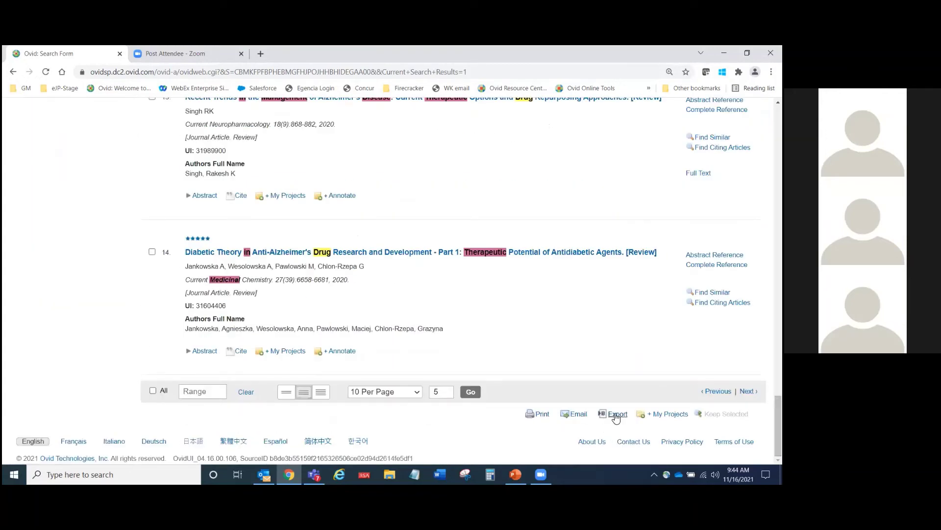
scroll(778, 421, up, 10)
scroll(779, 343, up, 15)
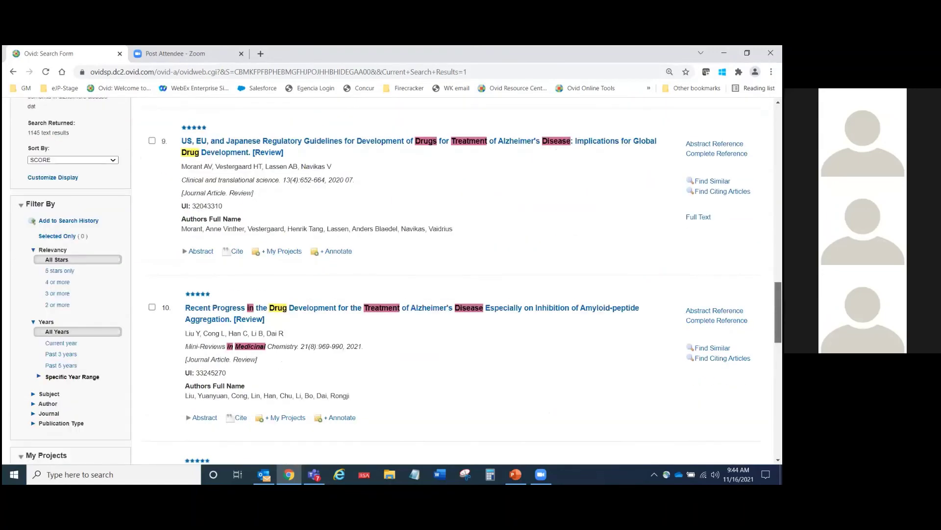
scroll(127, 201, up, 3)
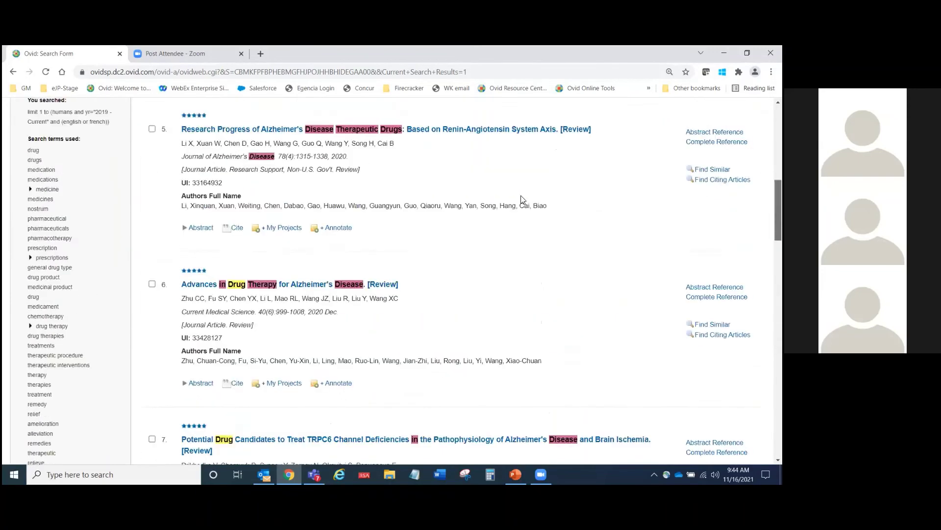
click(152, 189)
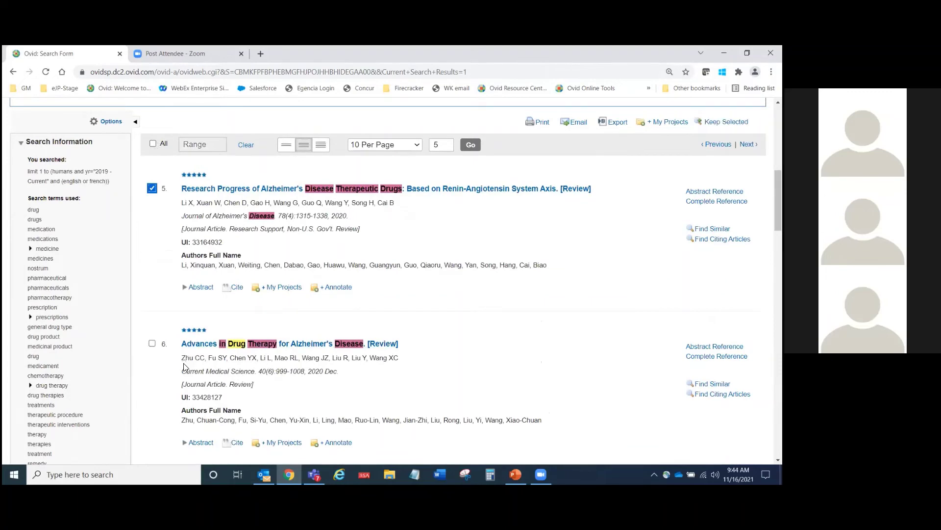
scroll(153, 249, down, 5)
click(152, 244)
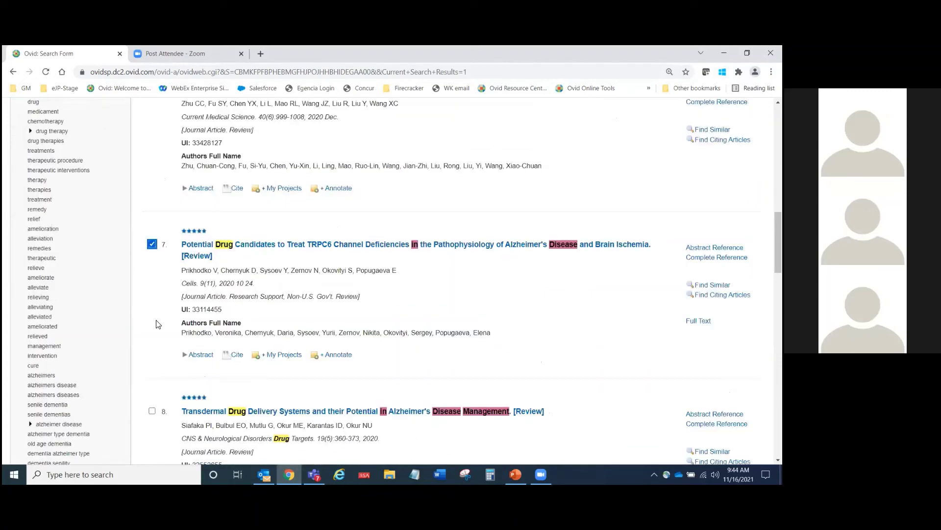
scroll(154, 319, down, 1)
click(152, 379)
Step: Clear the ticked results and enter the range 1-36 instead
scroll(153, 365, up, 8)
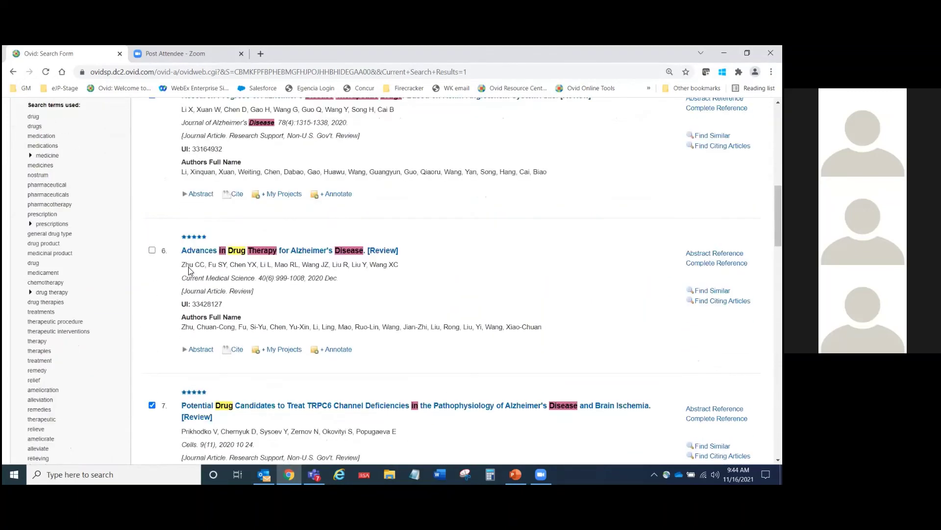
click(247, 247)
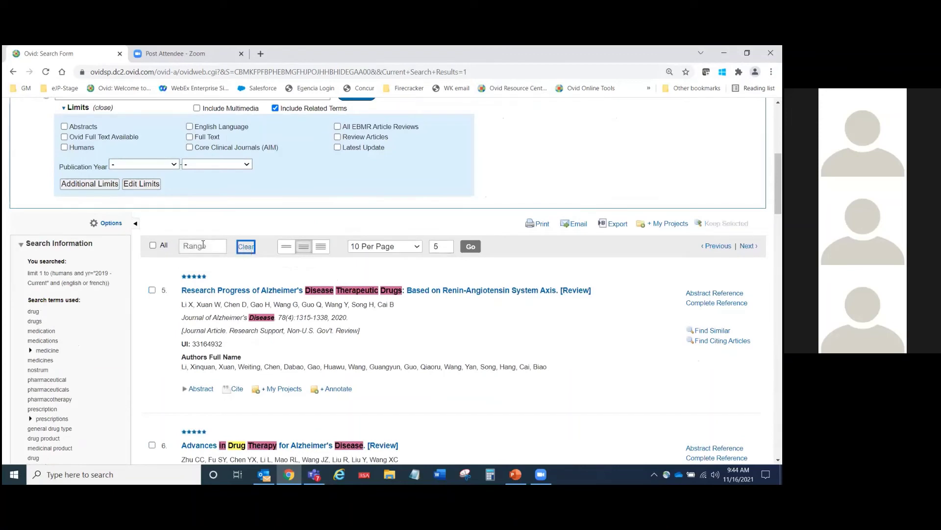
click(207, 247)
text(1-36)
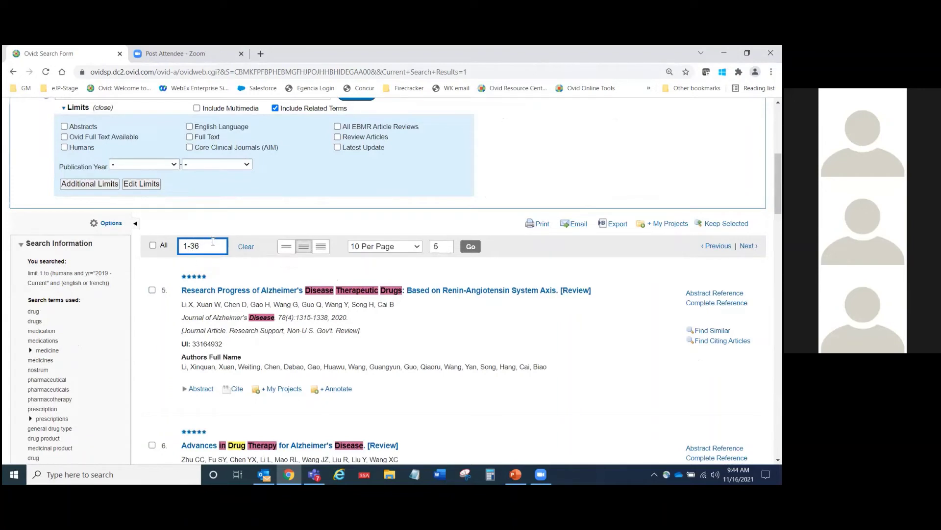
Step: Open print options for results 1-36, review the field choices, and settle on Citation only
click(544, 228)
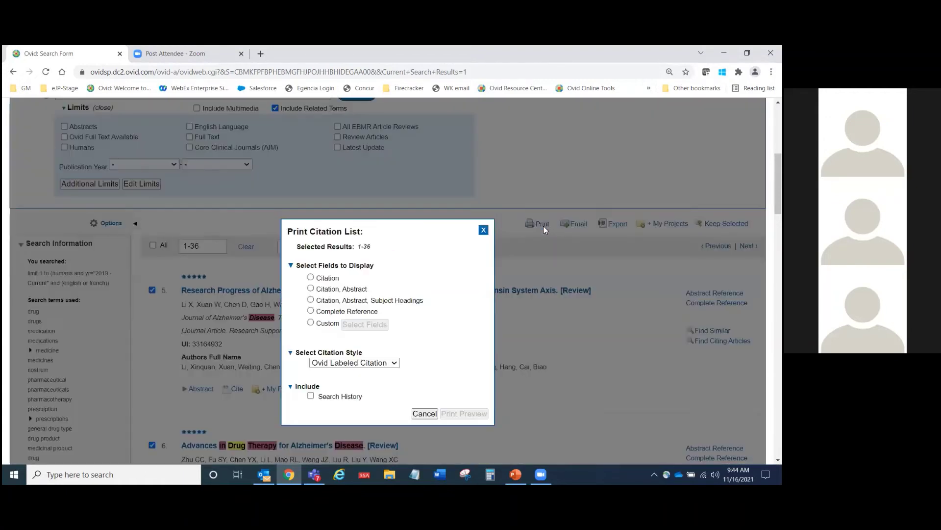
click(311, 278)
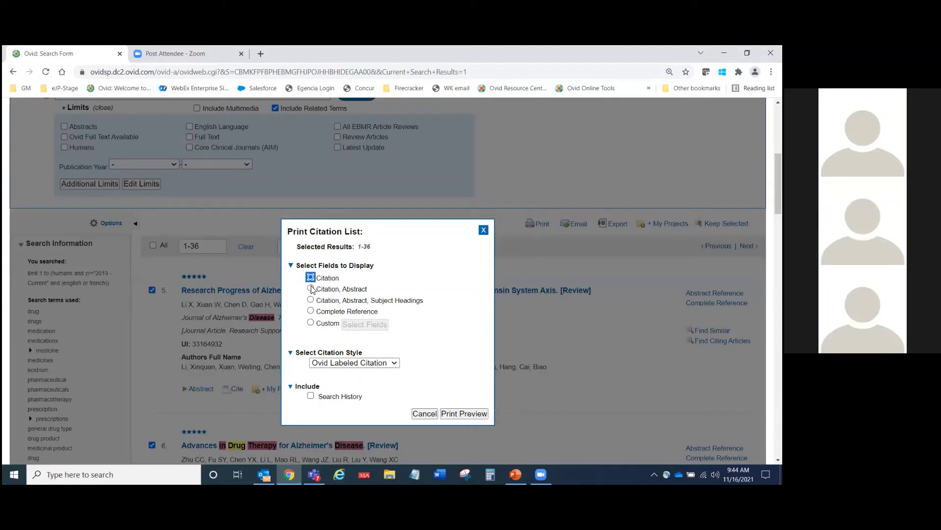
click(310, 288)
click(310, 300)
click(311, 311)
click(311, 323)
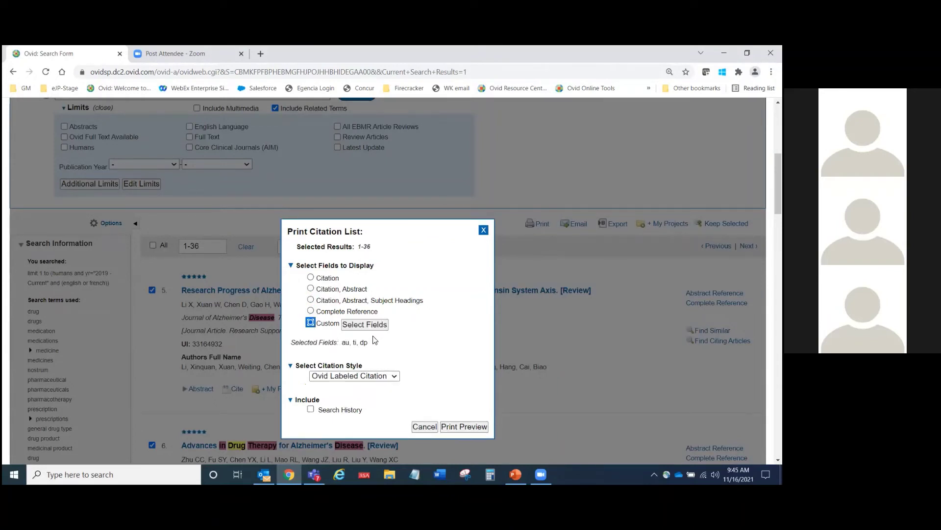
click(366, 325)
scroll(397, 319, down, 5)
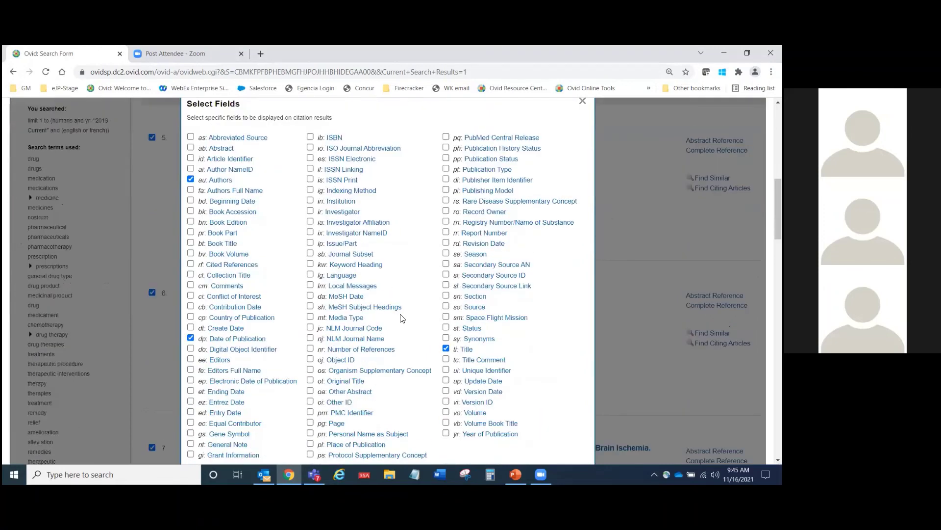
scroll(402, 318, up, 8)
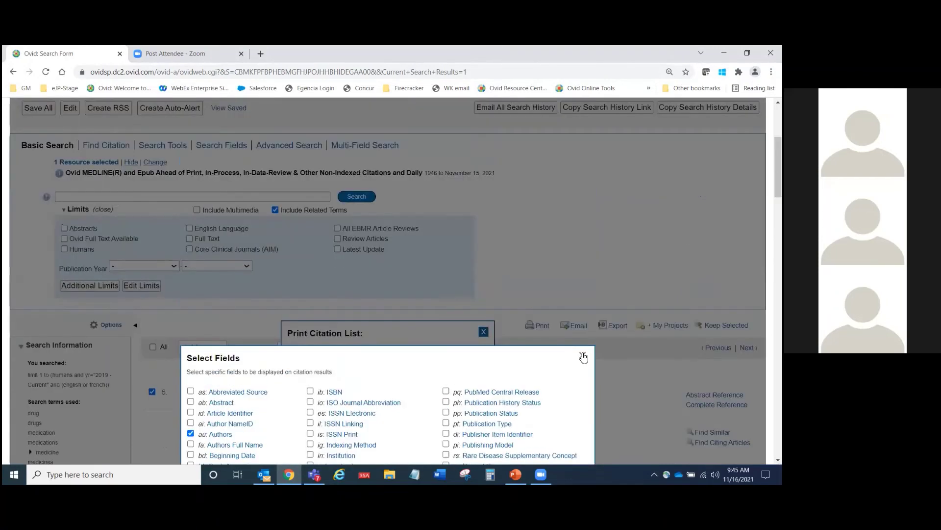
click(576, 356)
scroll(575, 355, down, 2)
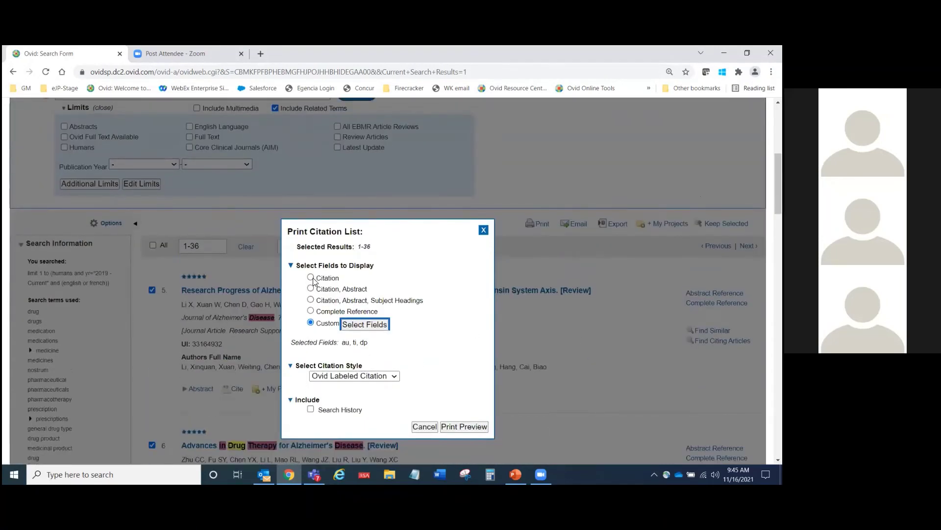
click(310, 277)
Step: Set the citation style to AMA, show the print preview, then close it
click(394, 366)
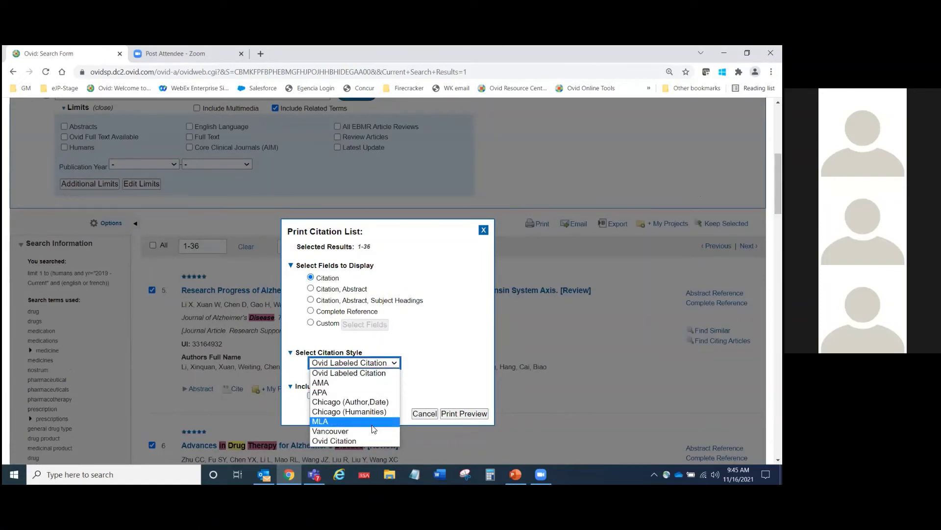
click(369, 383)
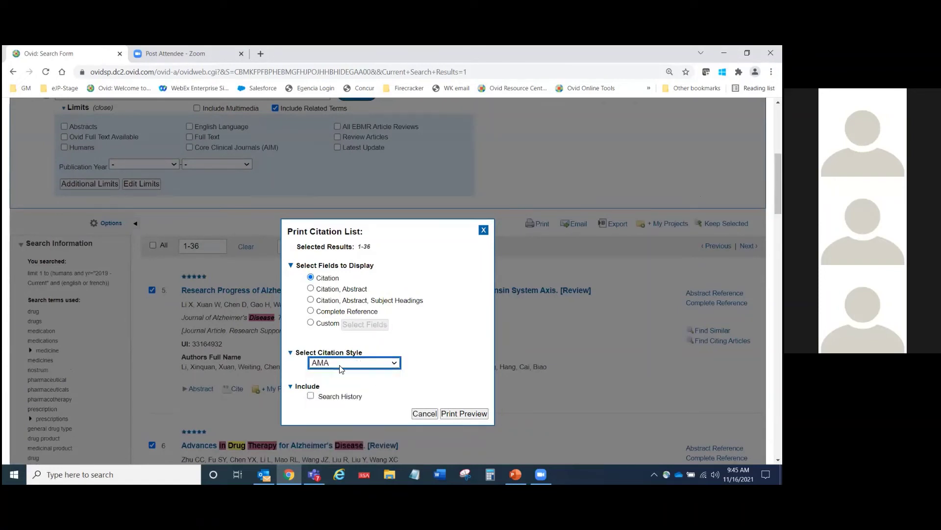
click(463, 414)
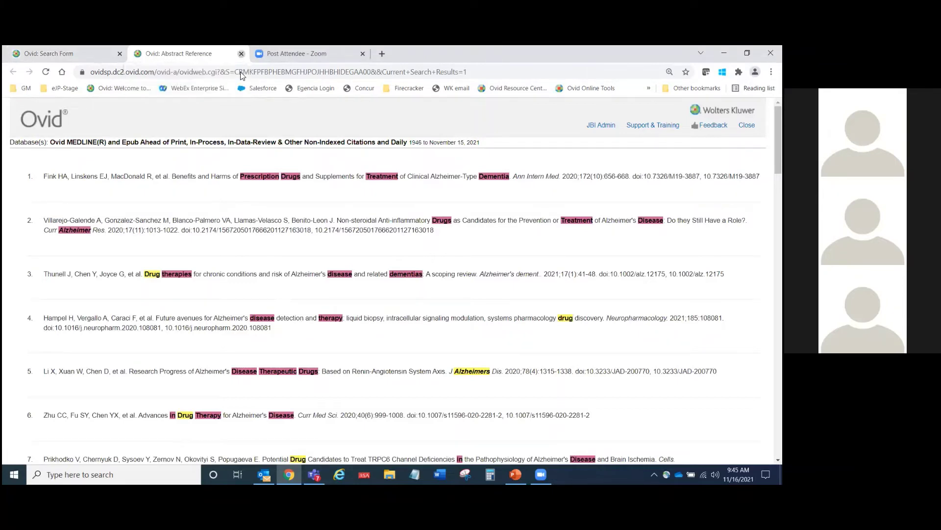
click(242, 53)
click(564, 226)
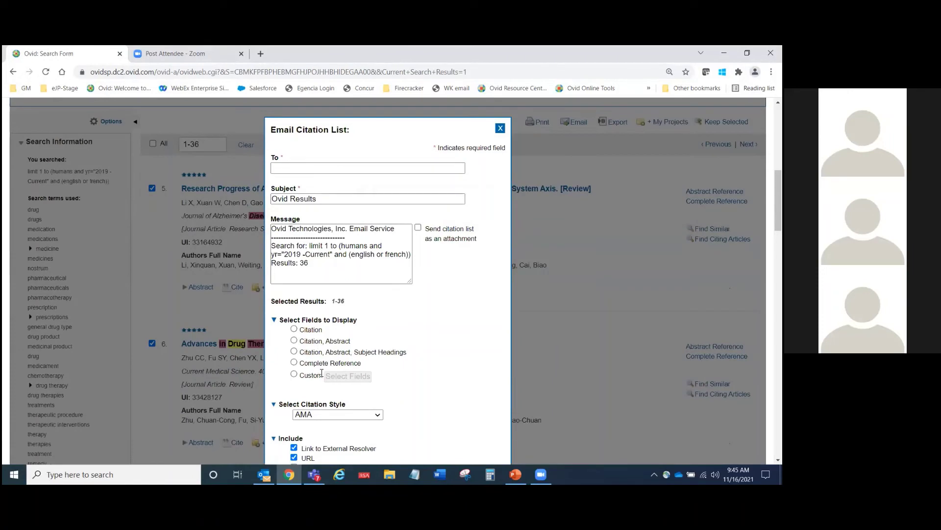
scroll(316, 373, down, 1)
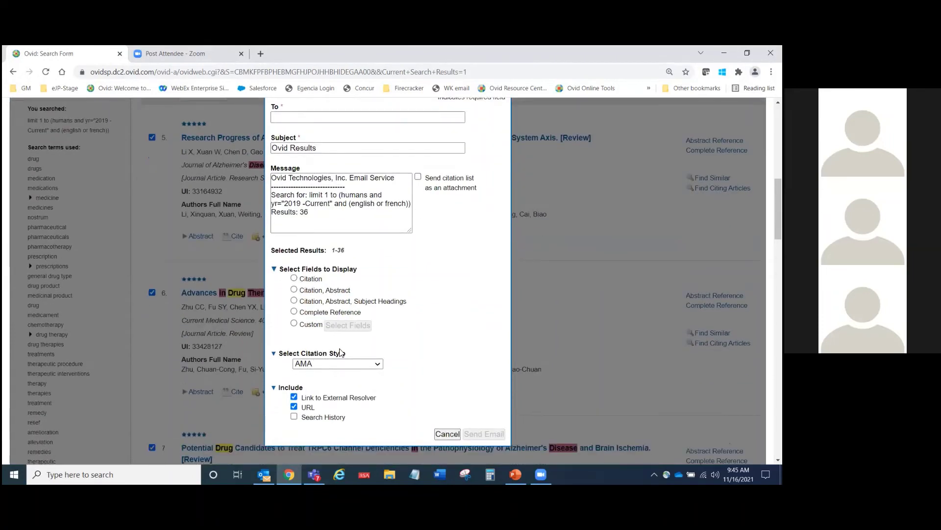
scroll(341, 350, up, 3)
click(323, 269)
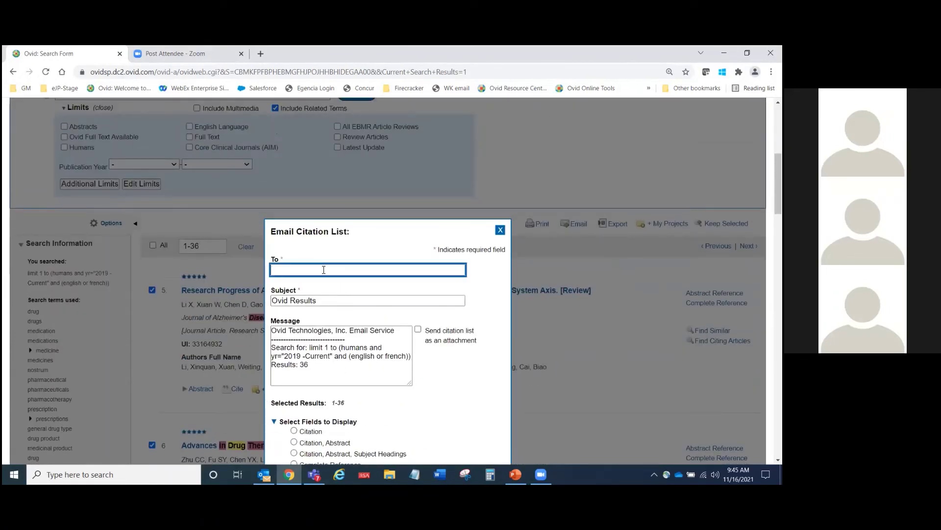
click(500, 231)
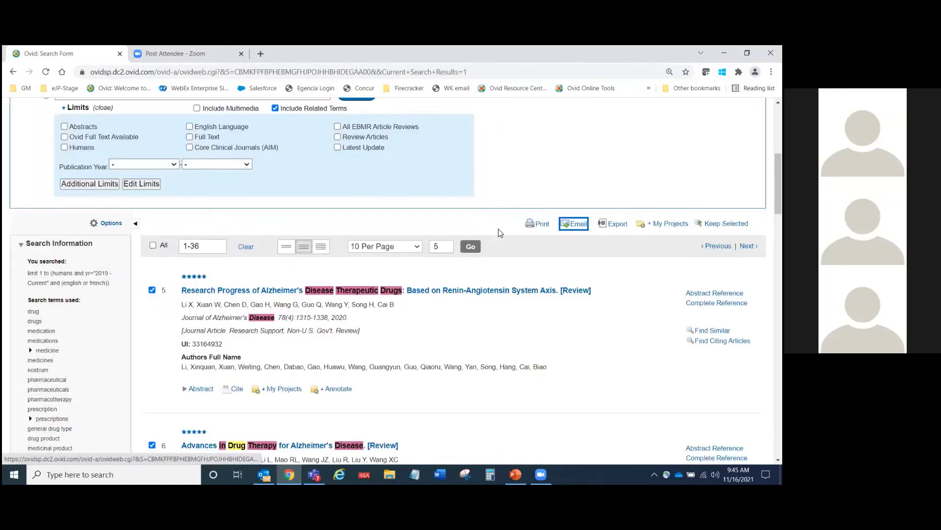
click(207, 246)
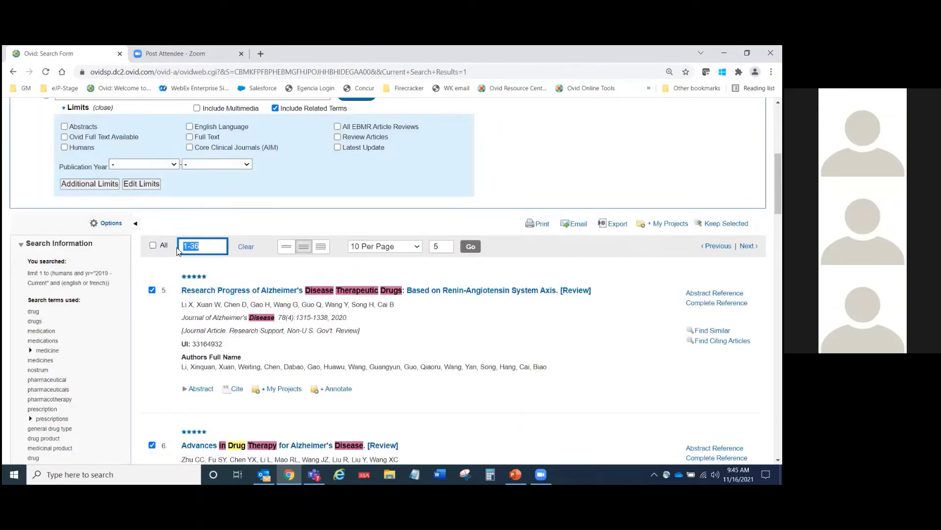
click(413, 231)
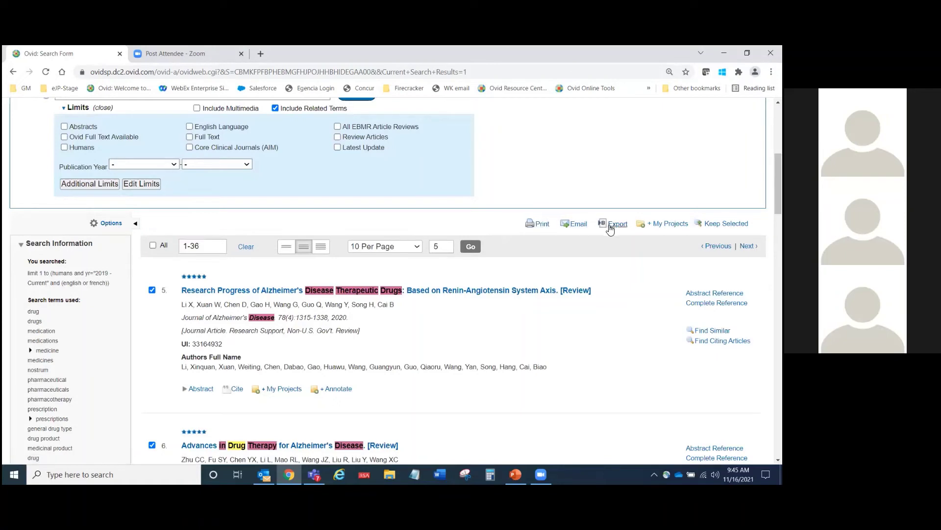
click(613, 224)
scroll(548, 279, down, 2)
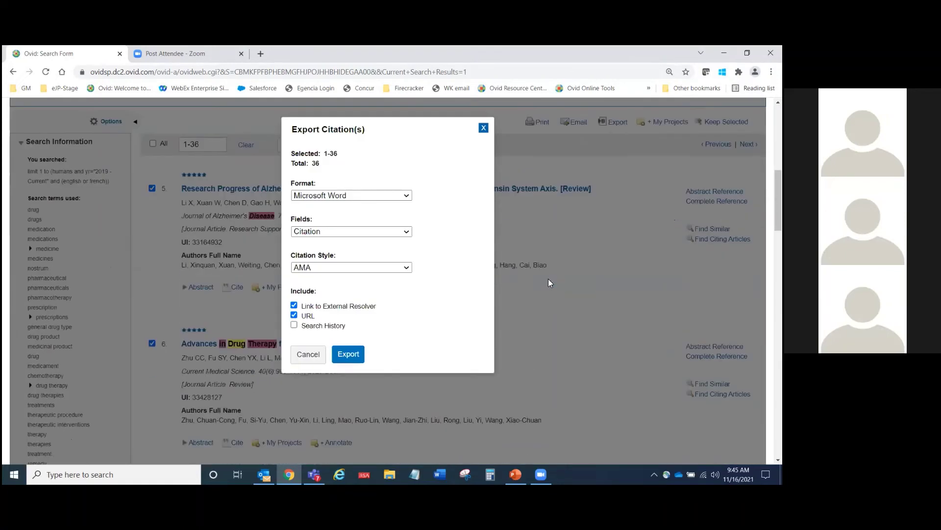
click(407, 197)
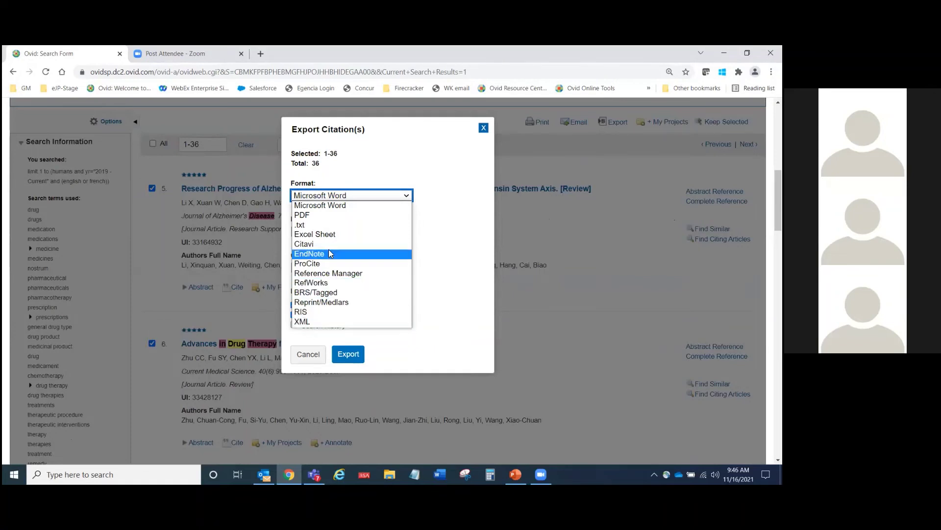
click(484, 129)
click(484, 129)
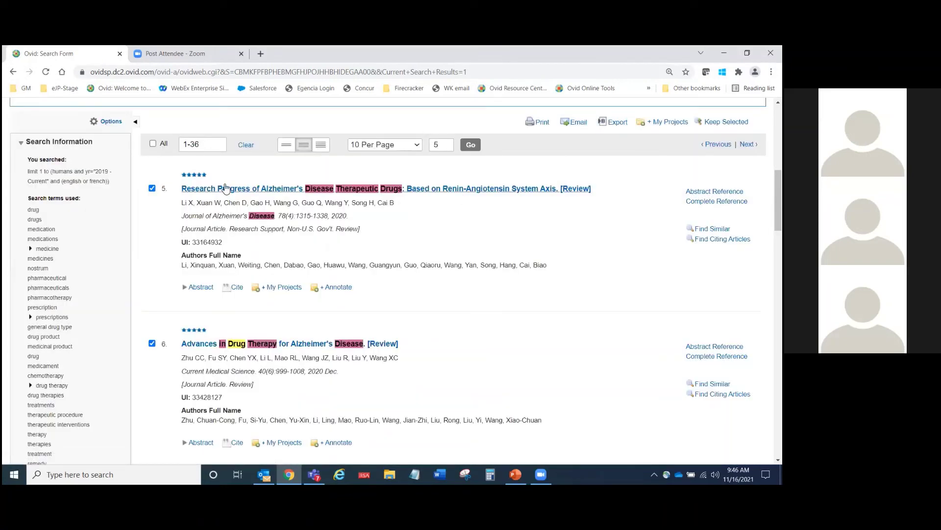
drag(212, 146, 184, 150)
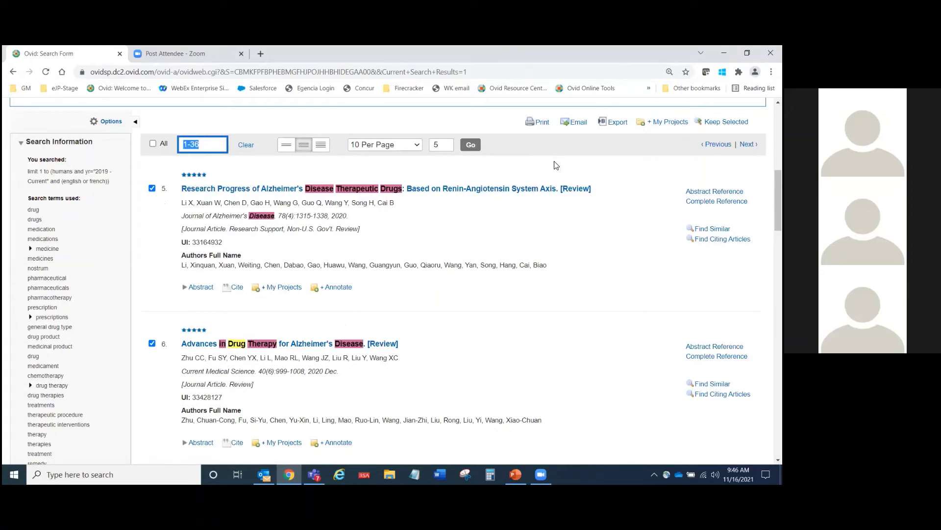
scroll(396, 281, down, 20)
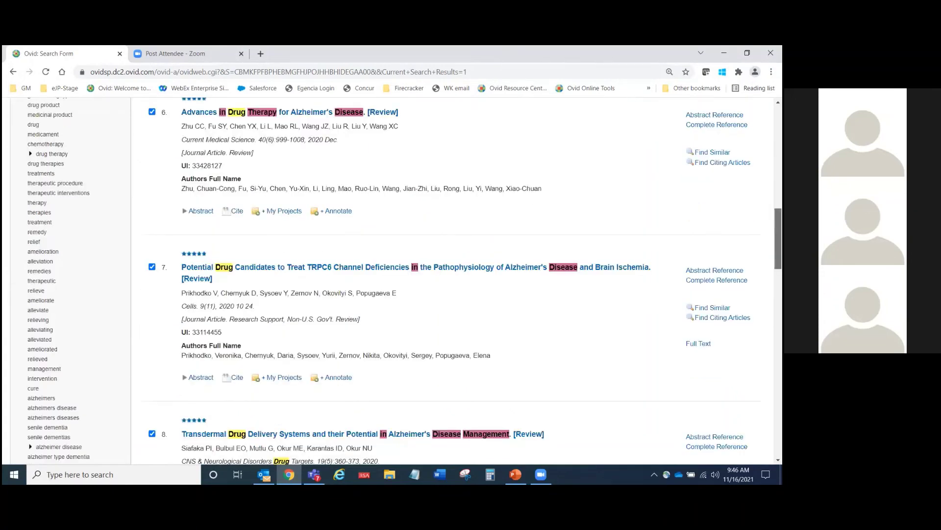
scroll(490, 392, down, 1)
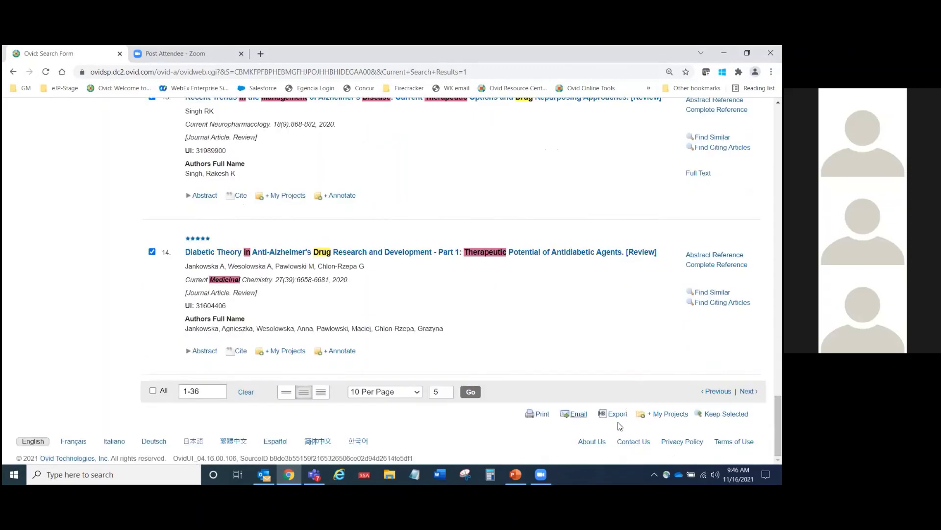
scroll(392, 289, up, 20)
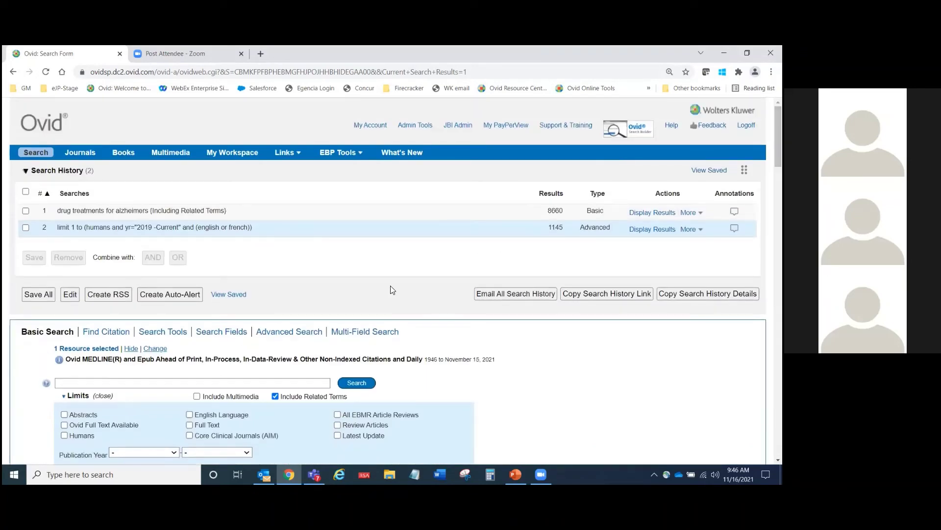
scroll(393, 290, down, 15)
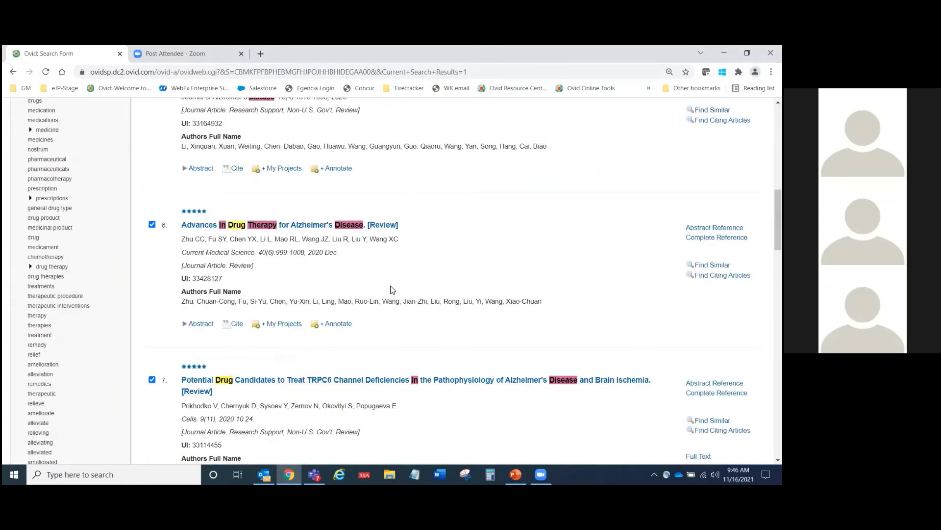
scroll(424, 257, up, 3)
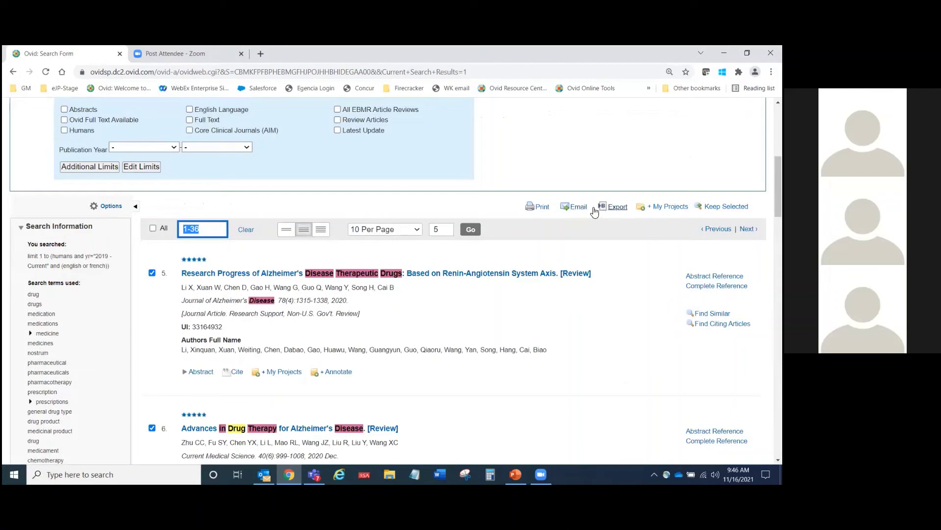
scroll(478, 208, up, 1)
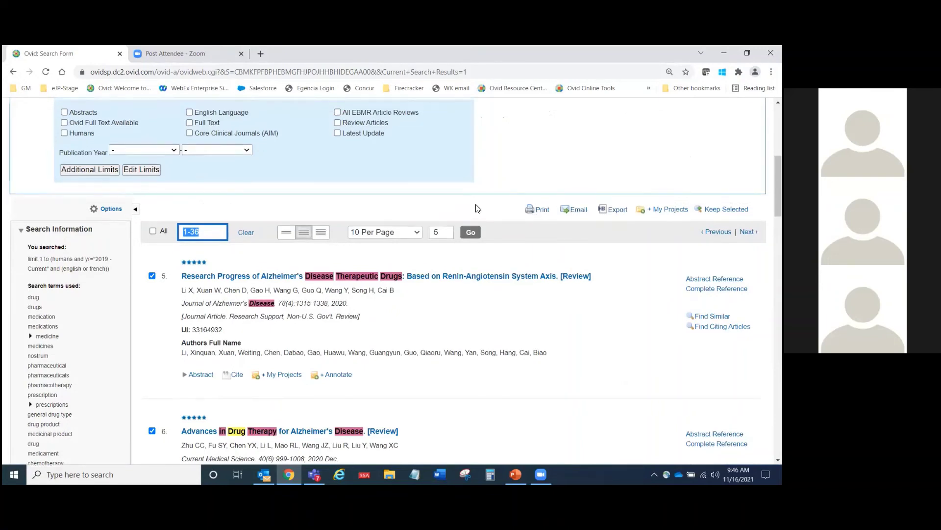
scroll(478, 208, up, 6)
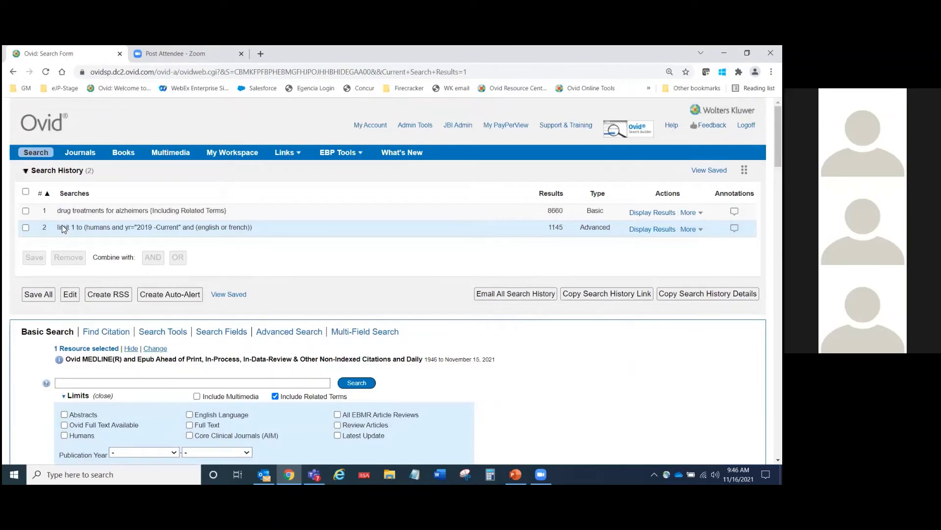
drag(58, 212, 120, 211)
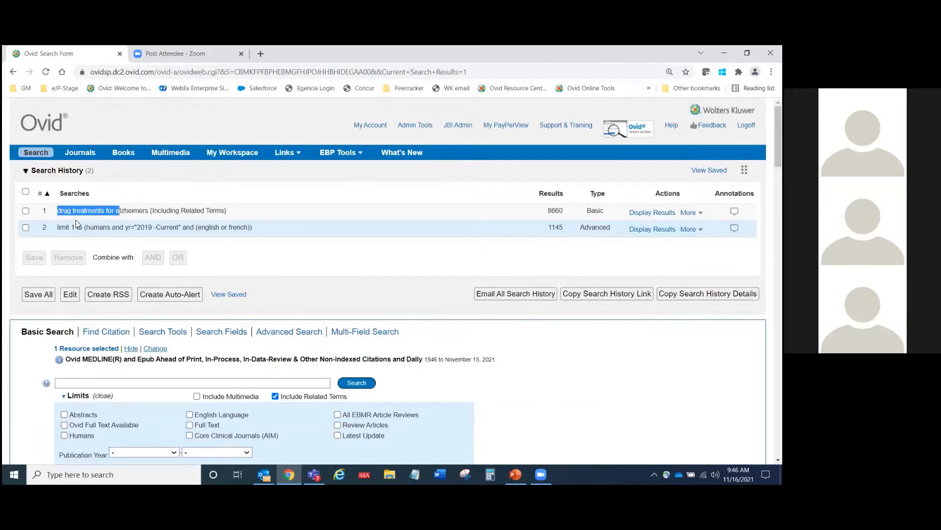
drag(59, 227, 269, 228)
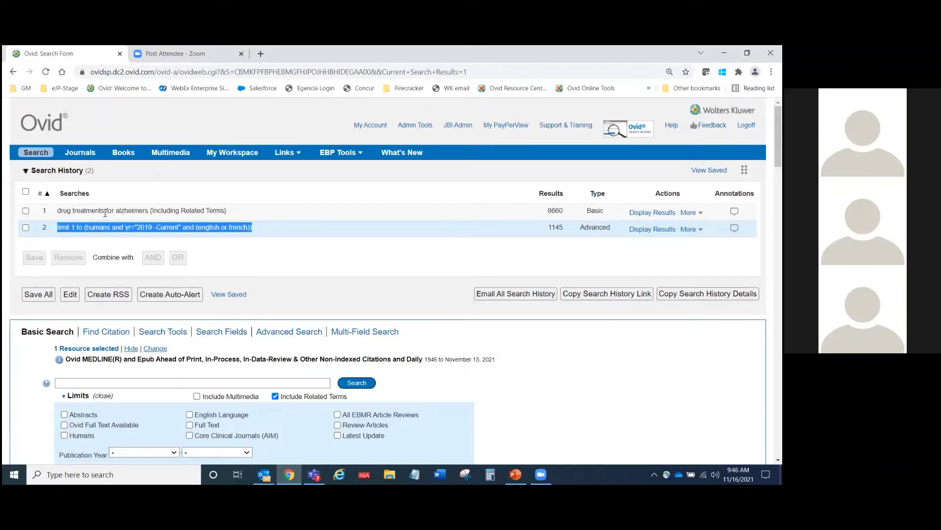